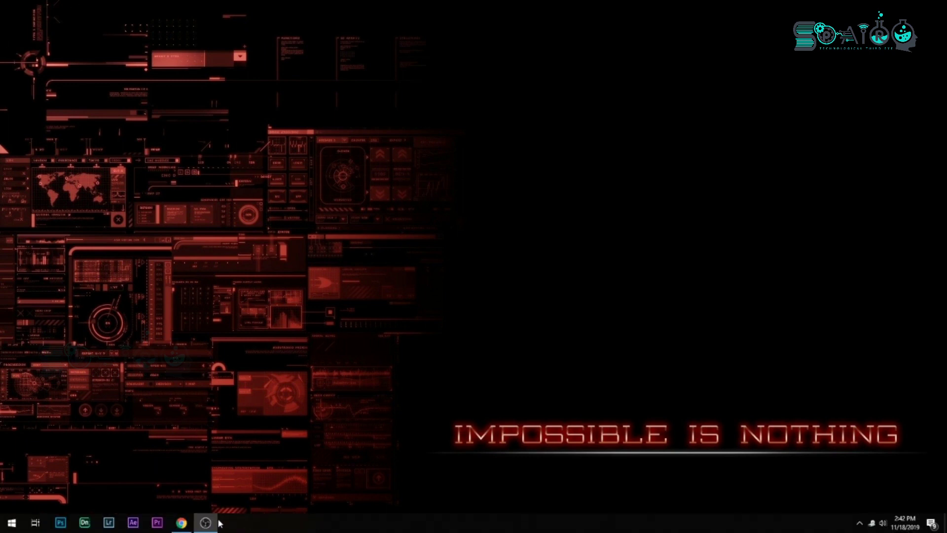
Step: Search for 'Movavi Video Editor' from the google.com homepage in Chrome
click(182, 523)
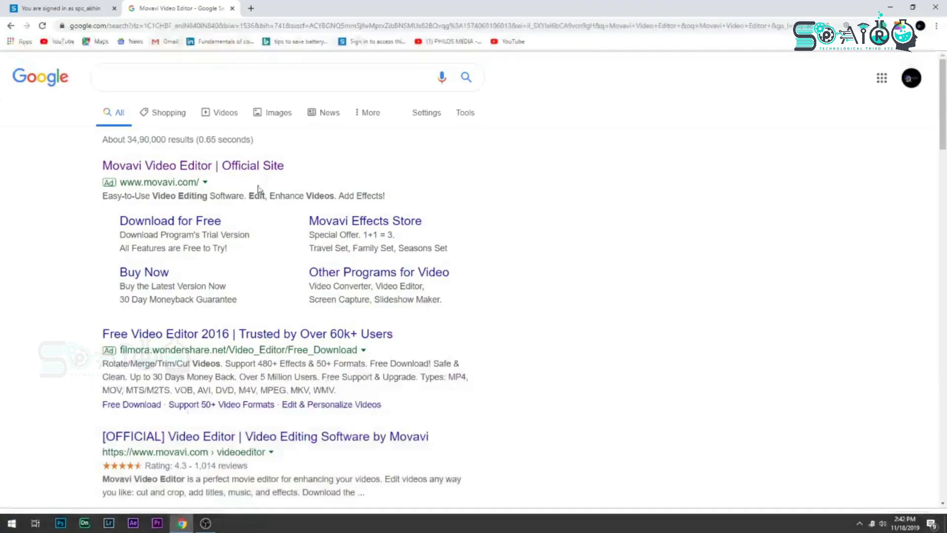
click(169, 74)
text(Movavi Video Editor)
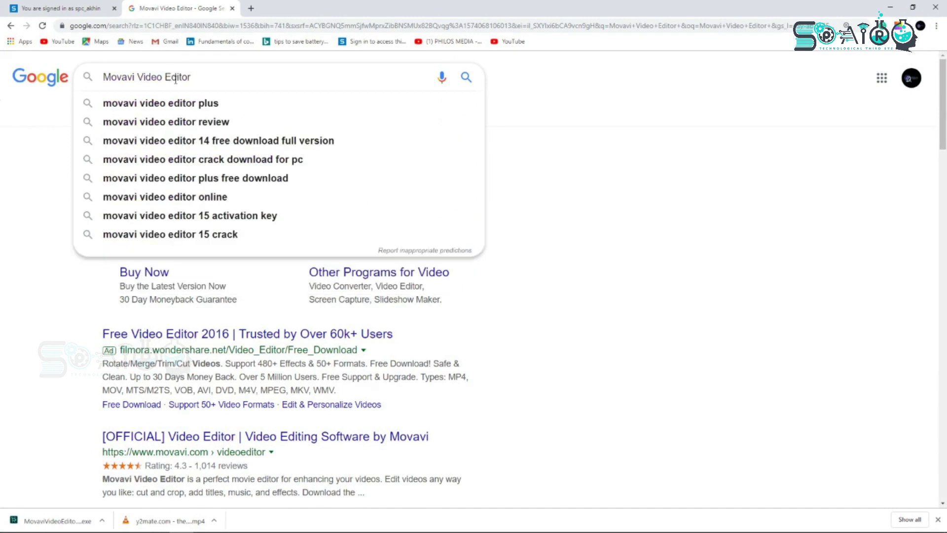
key(Return)
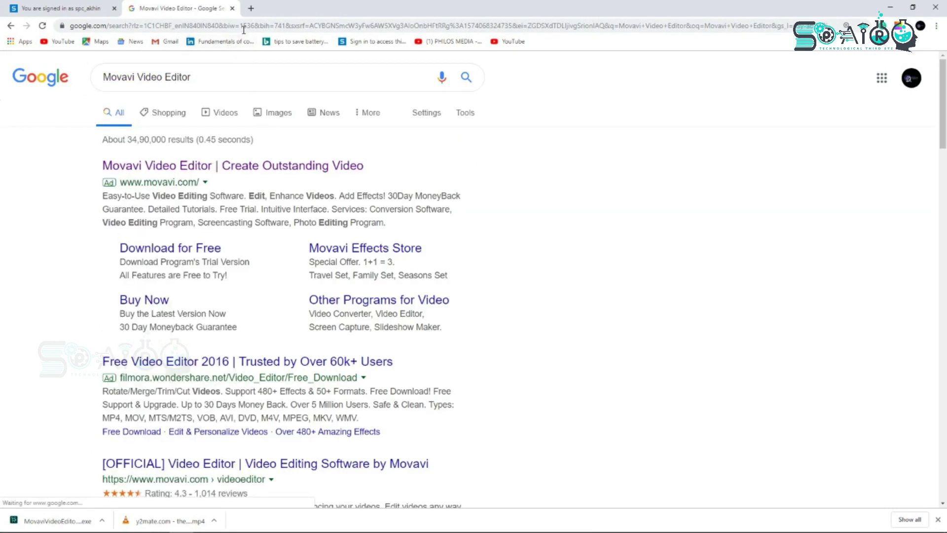
click(238, 31)
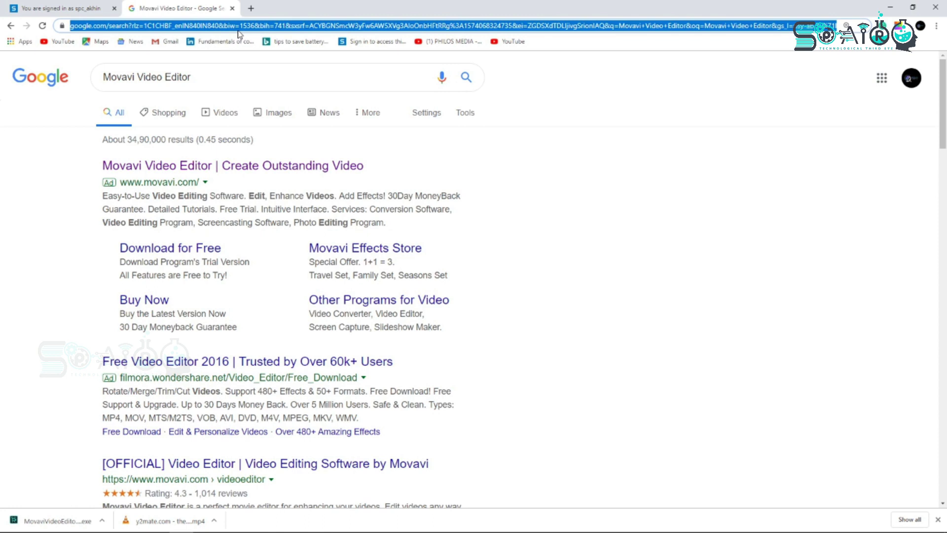
text(google.com)
key(Return)
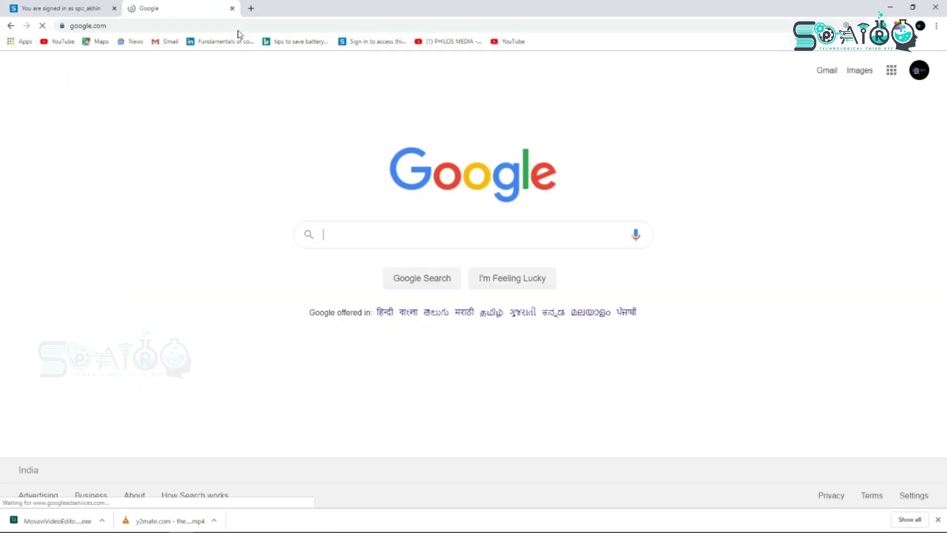
click(395, 236)
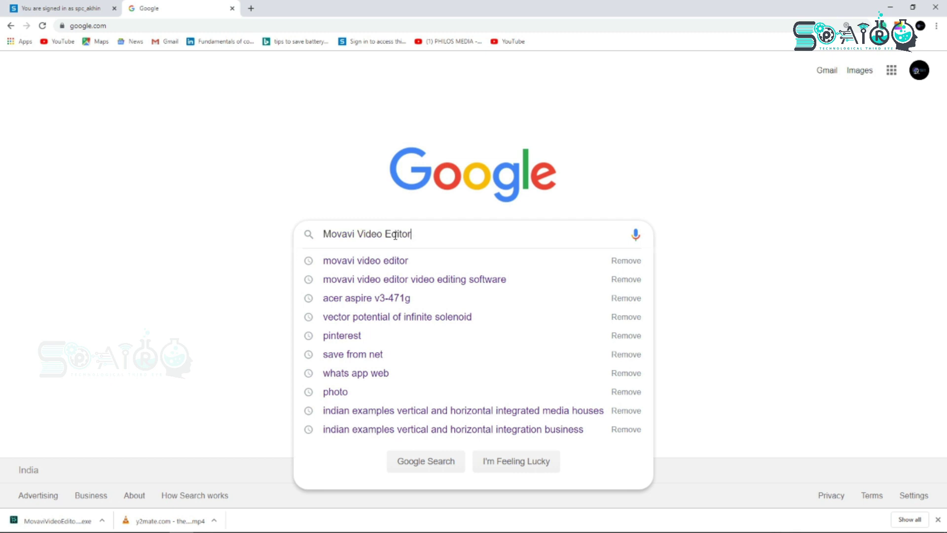
text(Movavi Video Editor)
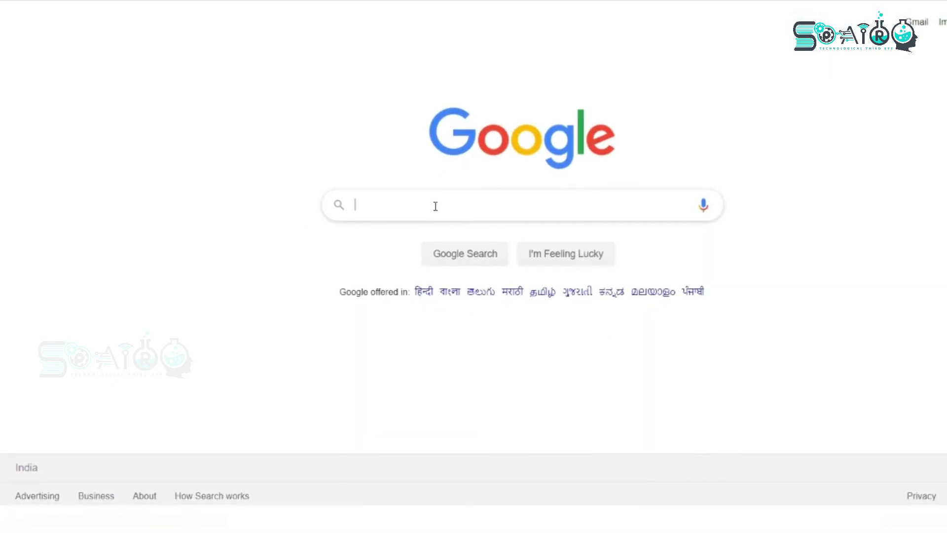
click(436, 205)
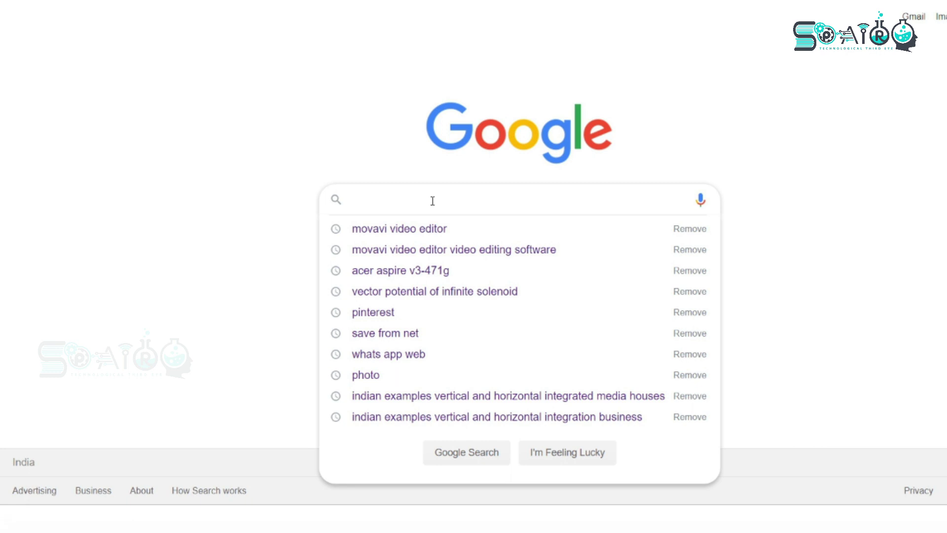
text(Movavi Video Editor)
key(Return)
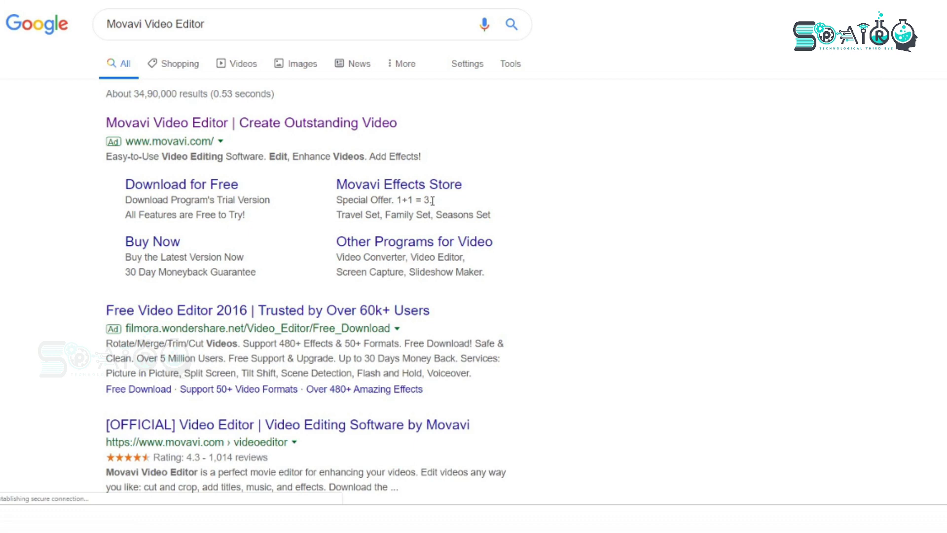
Step: Open the official Movavi Video Editor site and download the free installer
click(273, 131)
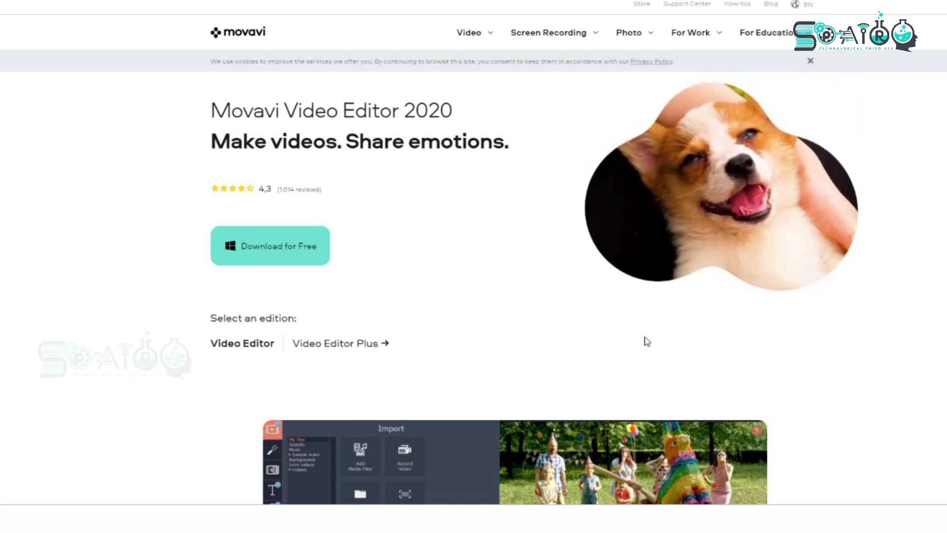
scroll(594, 274, down, 3)
scroll(593, 275, down, 3)
scroll(594, 274, down, 2)
scroll(593, 275, down, 5)
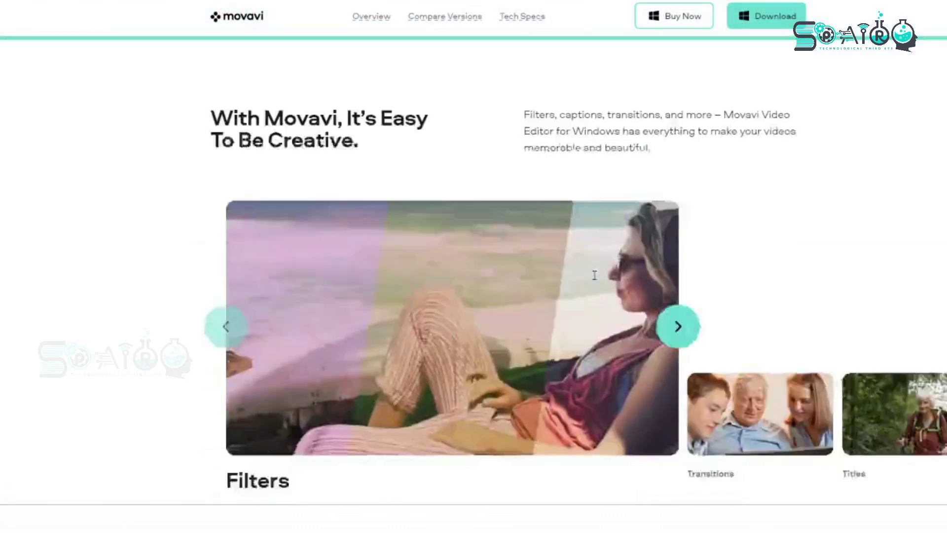
scroll(594, 275, down, 3)
scroll(594, 275, down, 3)
scroll(594, 275, down, 4)
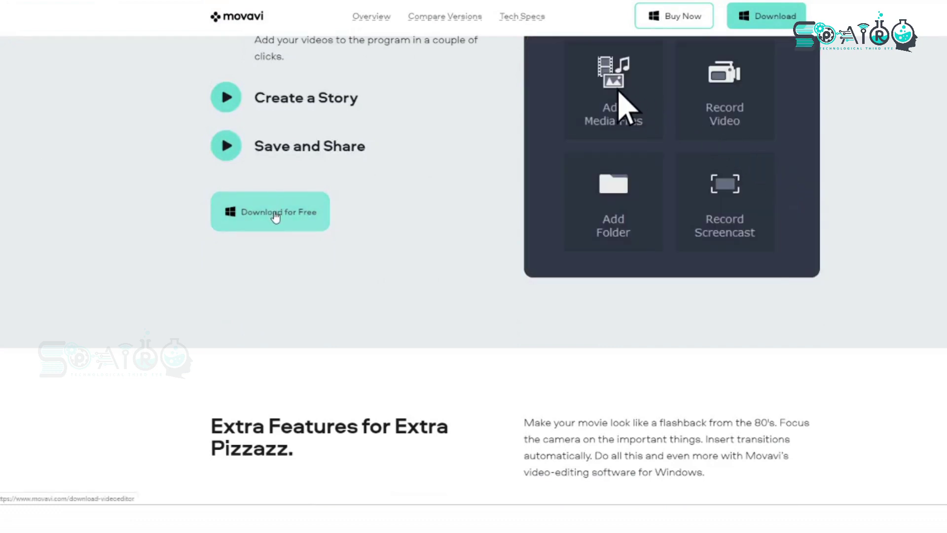
scroll(459, 250, down, 2)
scroll(459, 250, down, 4)
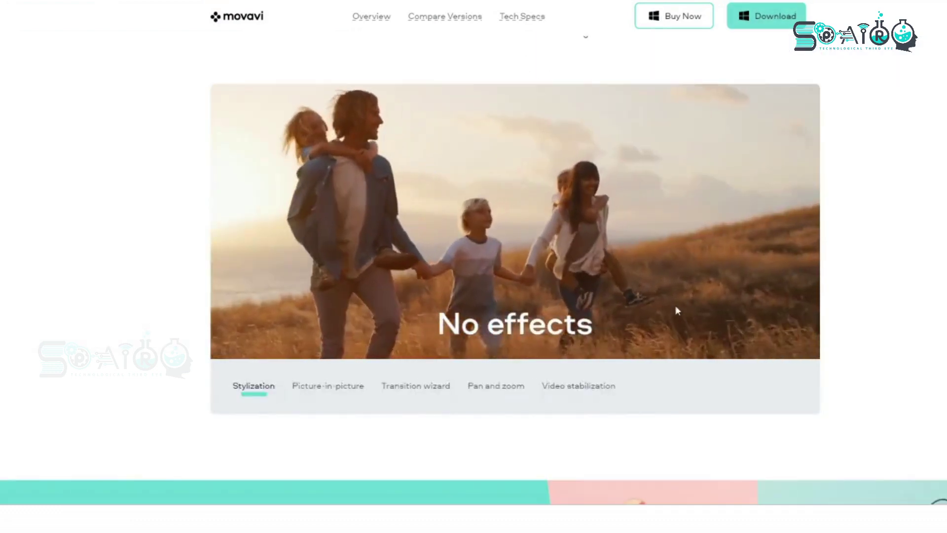
scroll(676, 308, down, 4)
scroll(675, 308, down, 4)
scroll(674, 314, down, 4)
scroll(673, 314, down, 5)
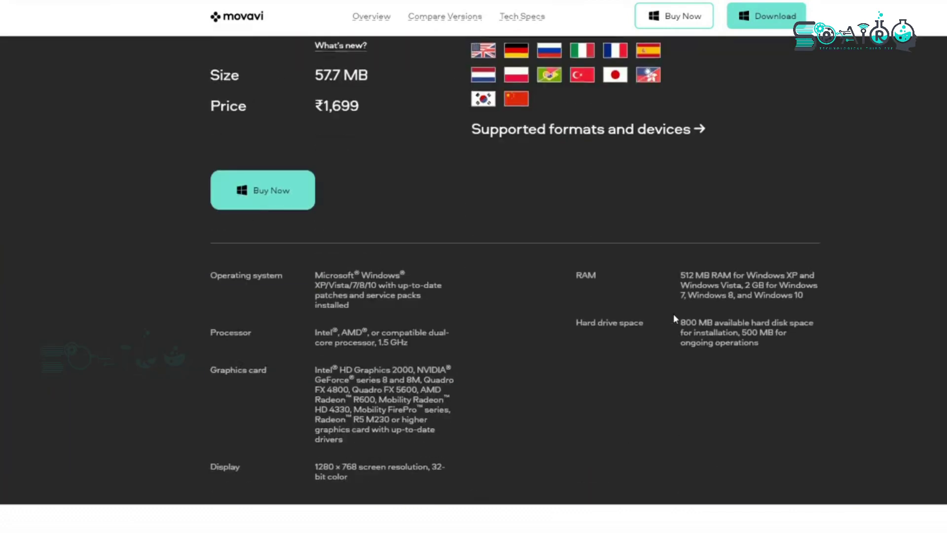
scroll(674, 319, up, 4)
scroll(673, 318, up, 2)
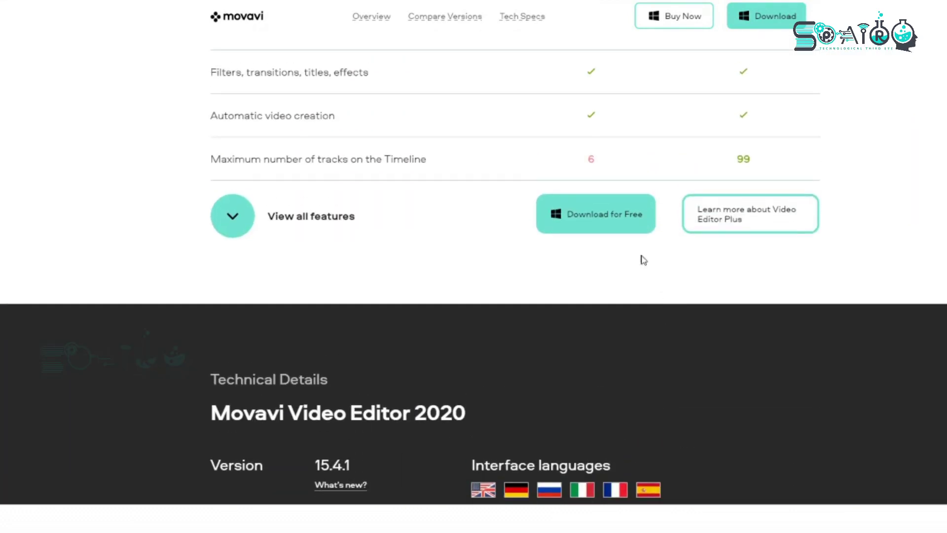
click(585, 227)
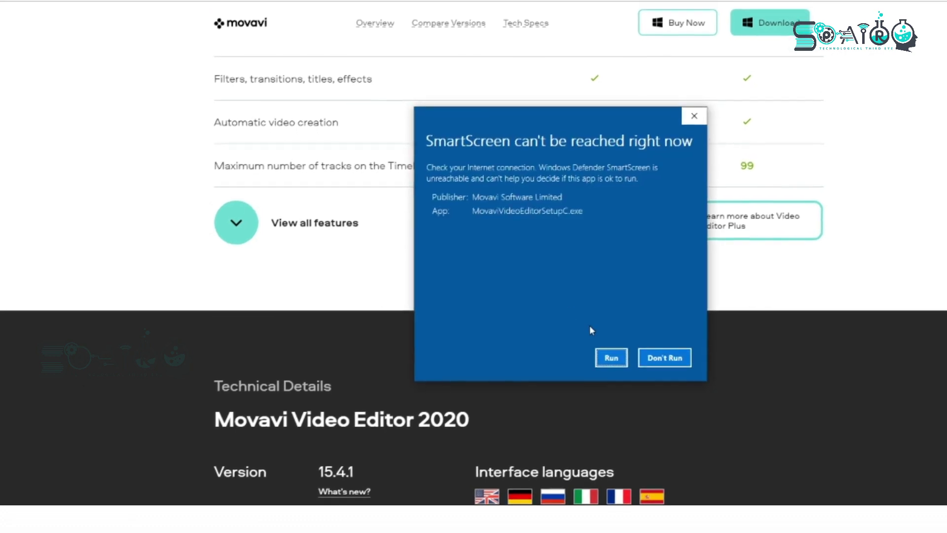
Step: Run the setup file, accept the license agreement and install Movavi Video Editor
click(608, 358)
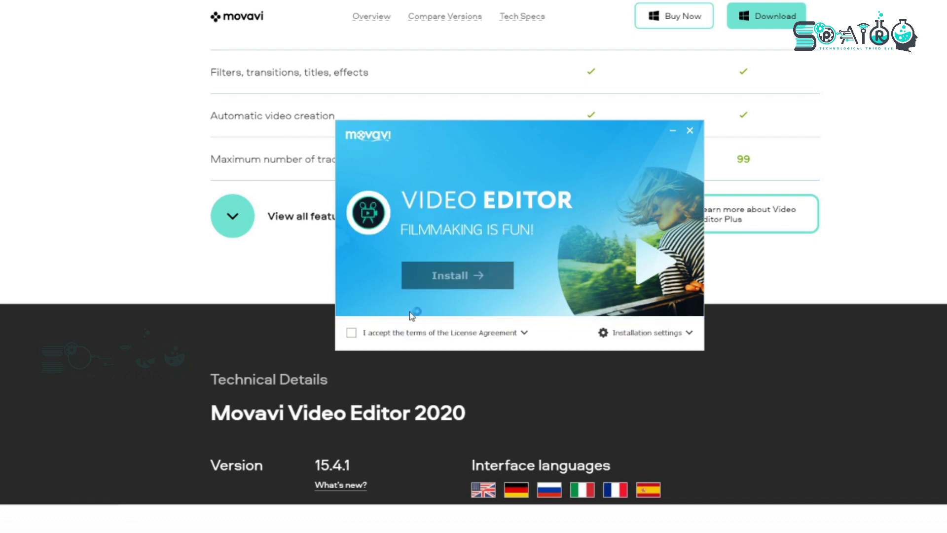
click(352, 332)
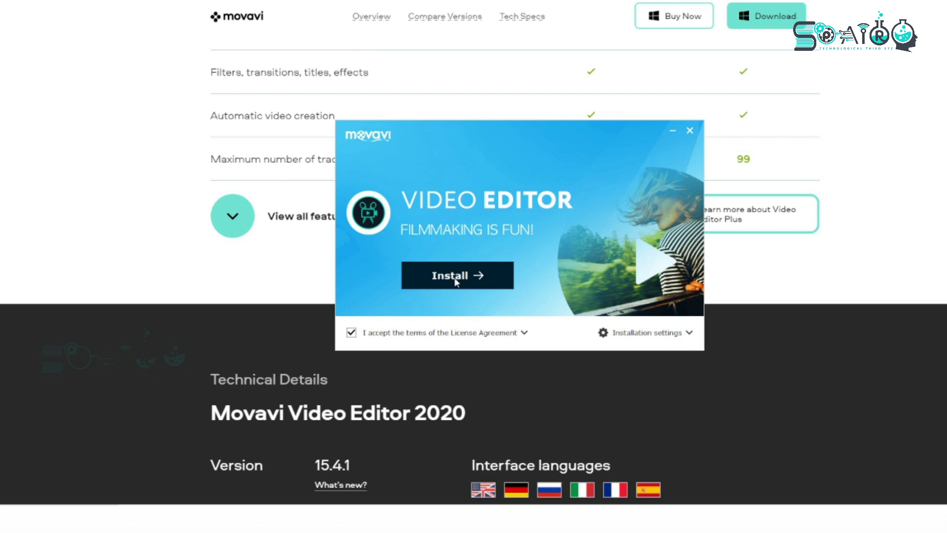
click(454, 278)
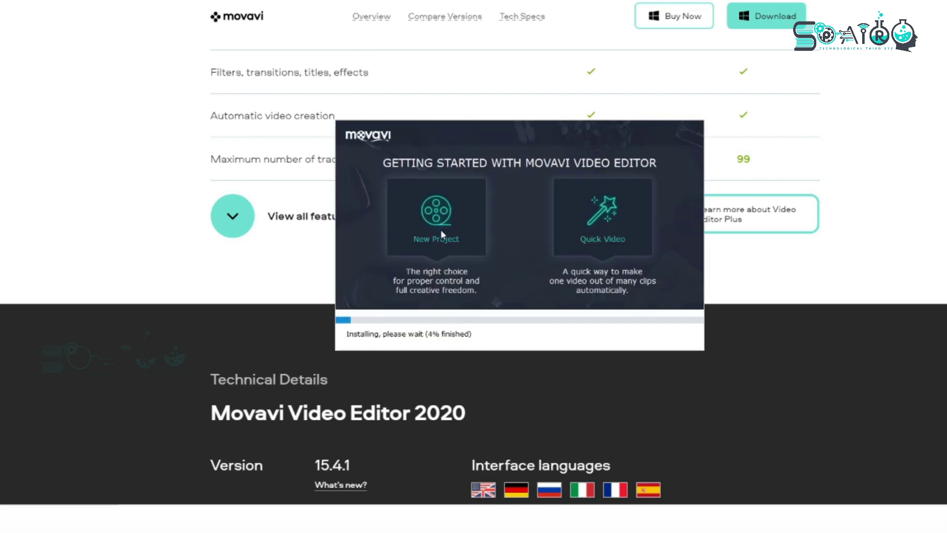
drag(516, 137, 346, 68)
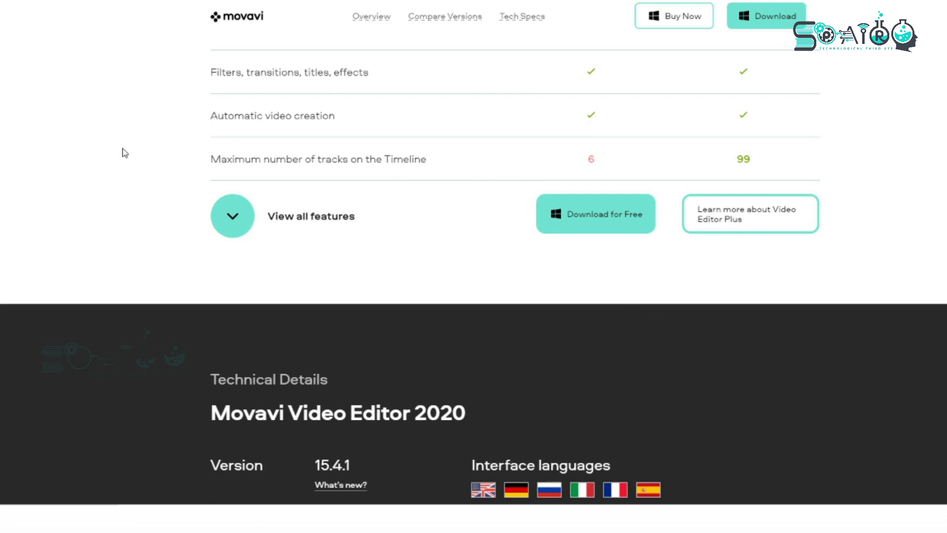
scroll(194, 185, down, 2)
scroll(196, 192, up, 2)
scroll(214, 214, up, 4)
scroll(218, 216, up, 3)
scroll(236, 220, up, 2)
scroll(240, 220, up, 4)
scroll(242, 220, up, 3)
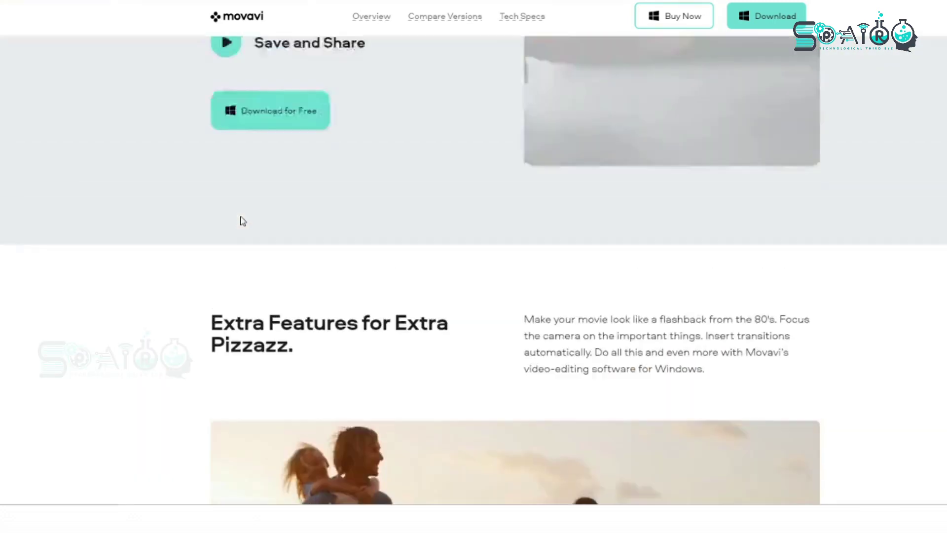
scroll(241, 221, down, 1)
scroll(242, 220, down, 5)
scroll(245, 218, down, 5)
scroll(256, 214, down, 2)
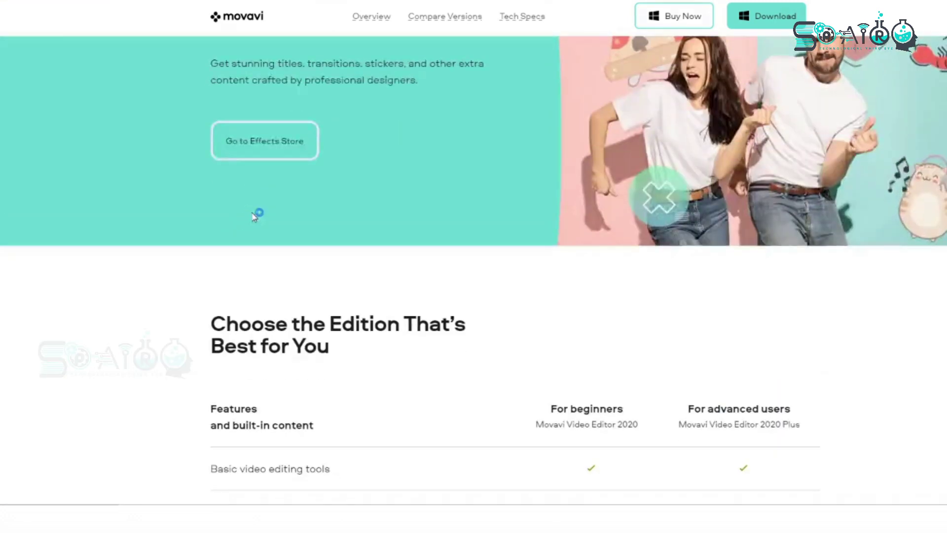
scroll(251, 222, down, 4)
scroll(522, 266, down, 1)
scroll(511, 311, down, 3)
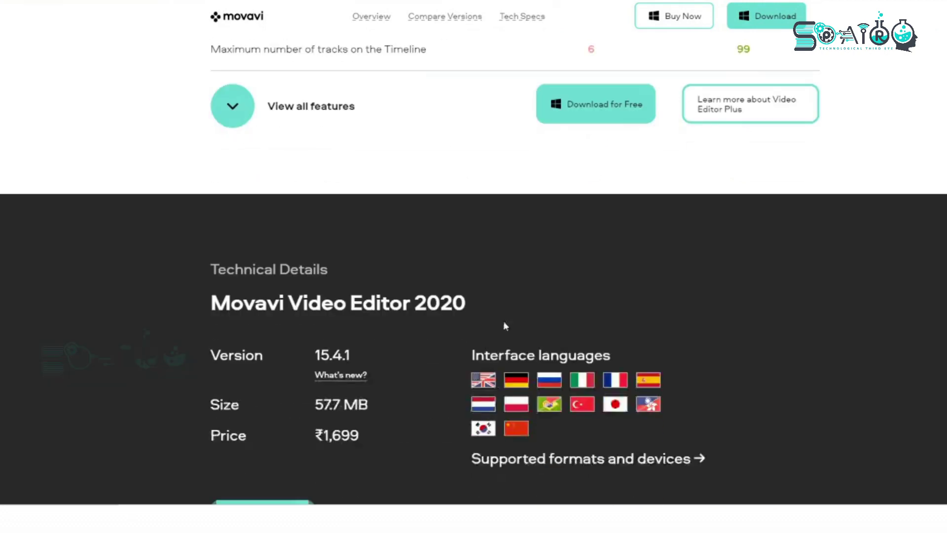
scroll(461, 397, up, 3)
scroll(461, 393, up, 3)
scroll(462, 393, up, 3)
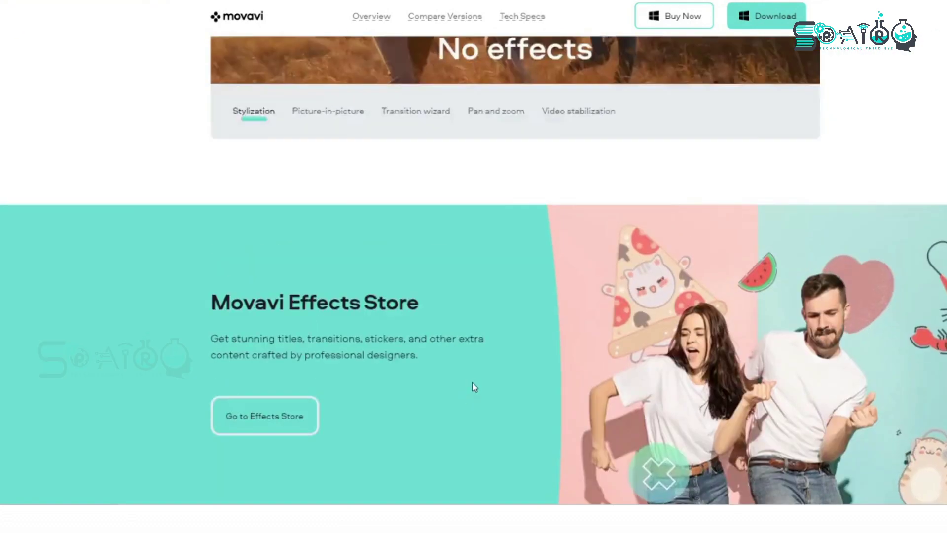
scroll(476, 387, up, 3)
scroll(476, 384, up, 3)
scroll(477, 384, up, 3)
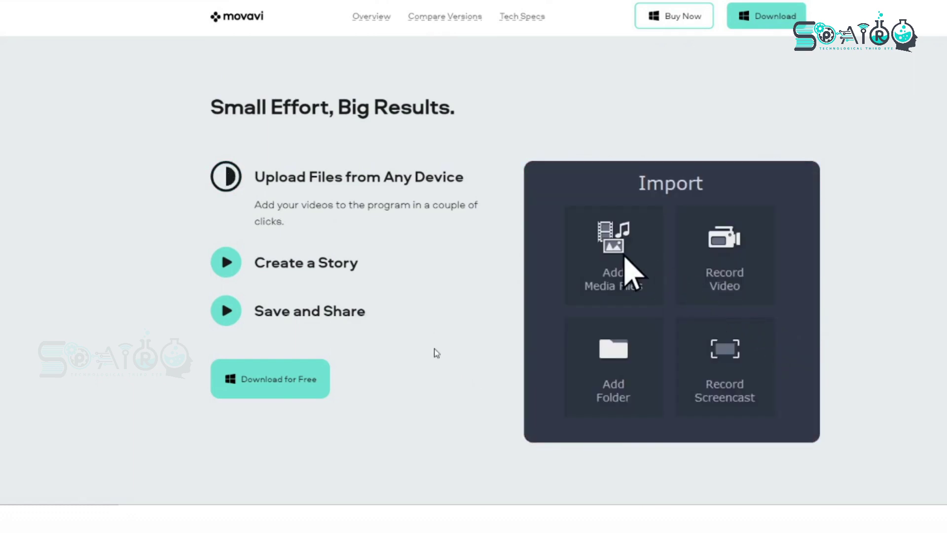
scroll(437, 347, down, 3)
scroll(437, 346, up, 5)
scroll(442, 334, up, 3)
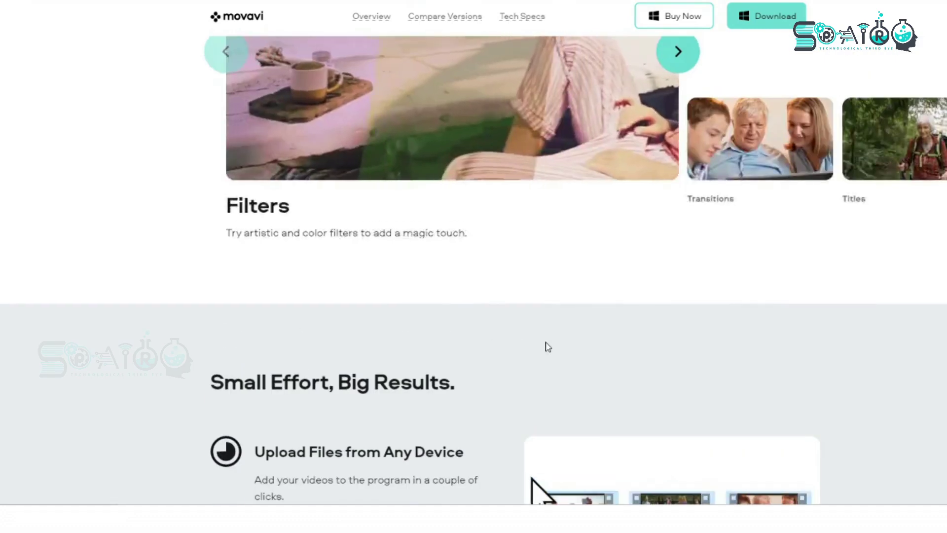
scroll(565, 343, up, 3)
scroll(595, 327, up, 3)
scroll(594, 326, up, 3)
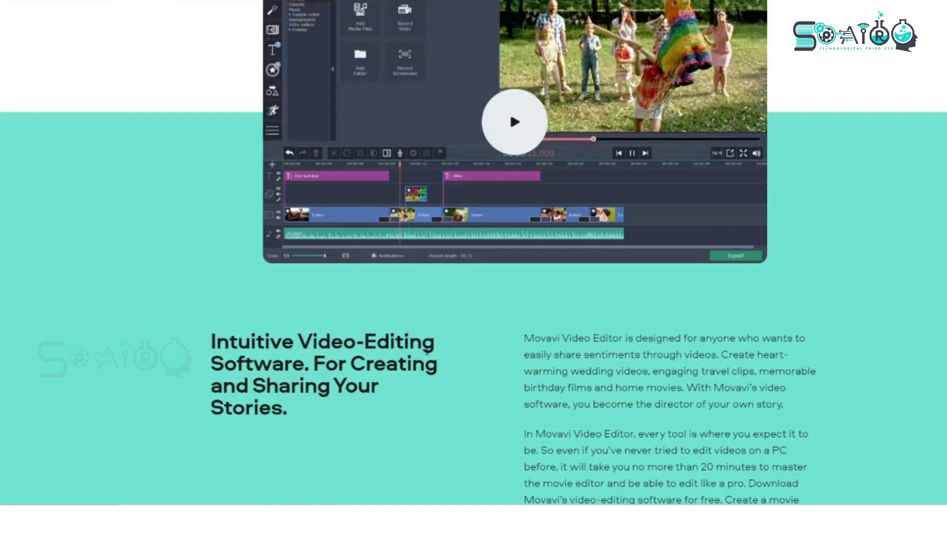
scroll(792, 222, up, 3)
scroll(749, 72, up, 2)
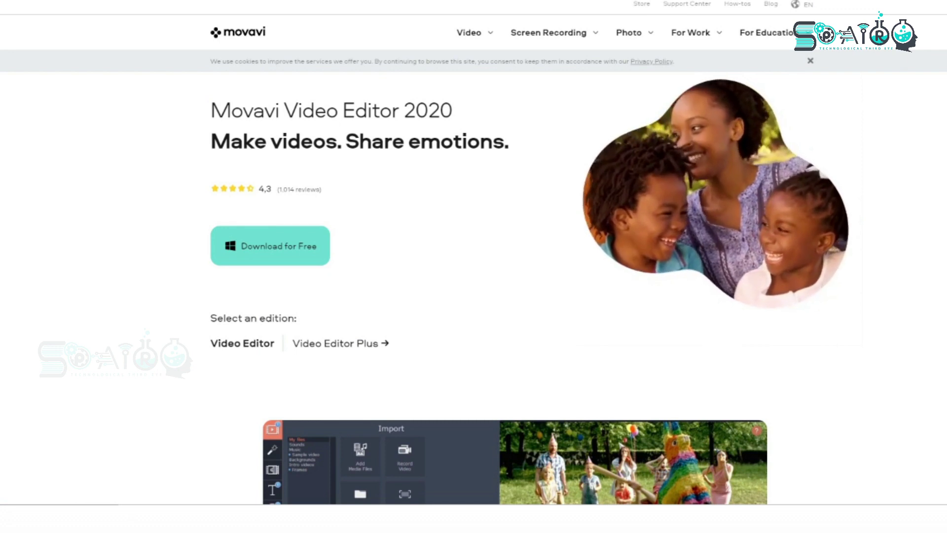
scroll(937, 378, down, 1)
scroll(939, 381, down, 2)
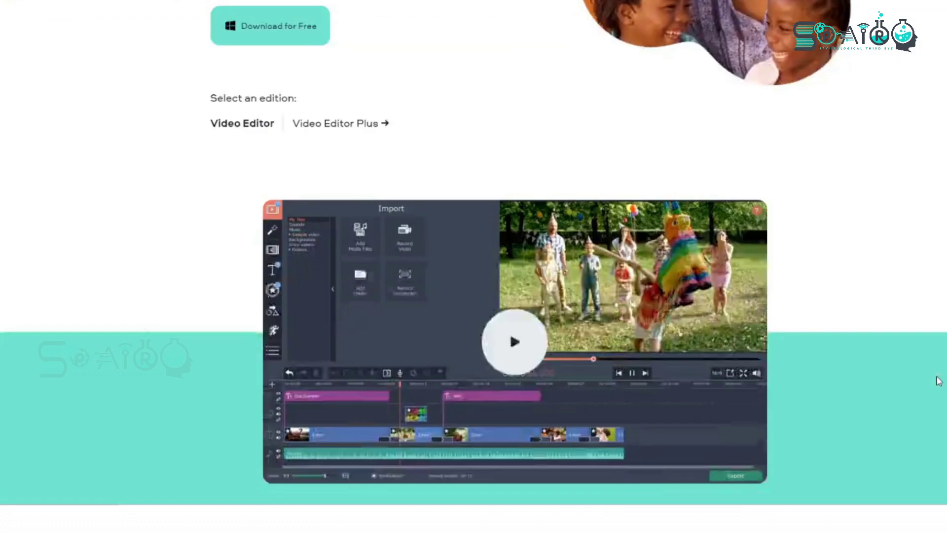
scroll(938, 381, down, 2)
scroll(939, 381, down, 1)
scroll(937, 380, down, 3)
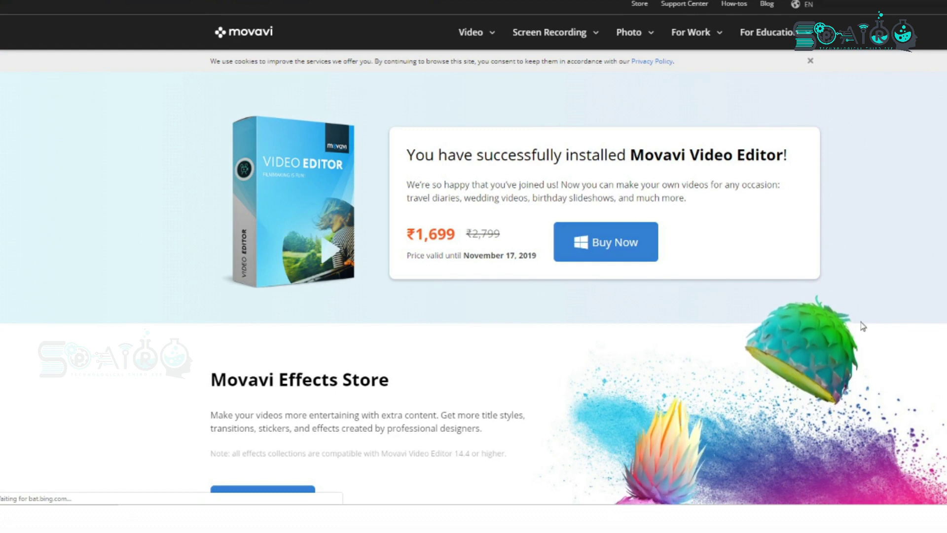
scroll(862, 326, down, 3)
scroll(862, 326, down, 3)
scroll(862, 325, down, 3)
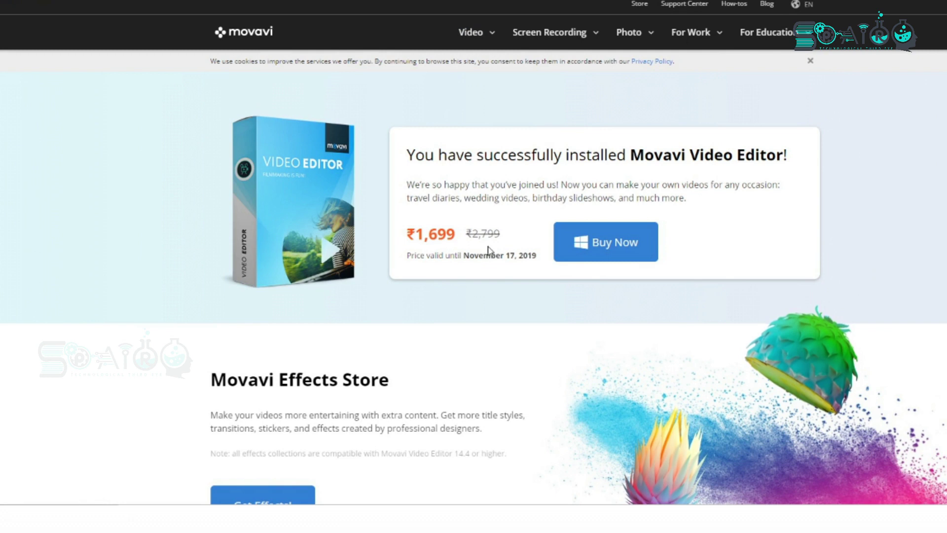
Step: Highlight the price and offer-expiry text on the success page, then clear the highlight
drag(540, 256, 447, 234)
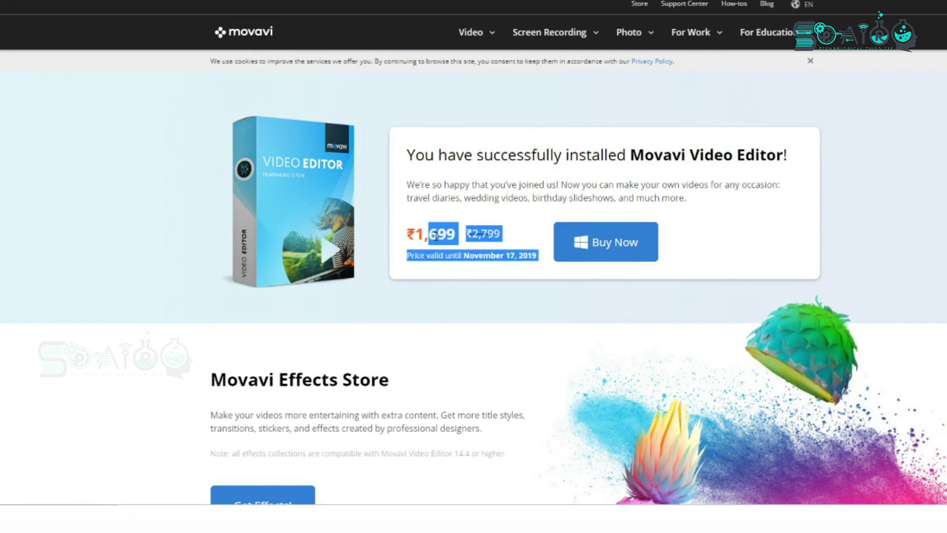
click(766, 267)
scroll(883, 229, down, 2)
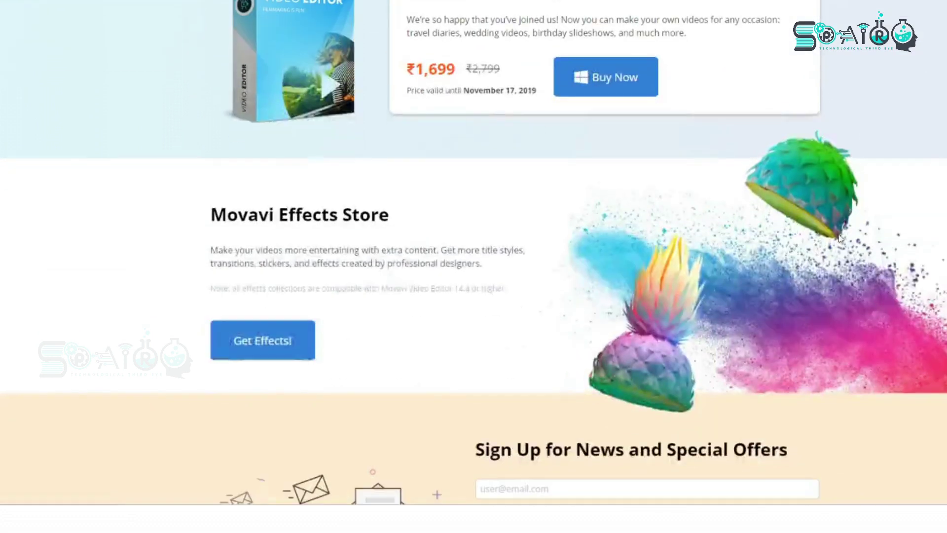
scroll(836, 238, down, 2)
scroll(835, 238, down, 3)
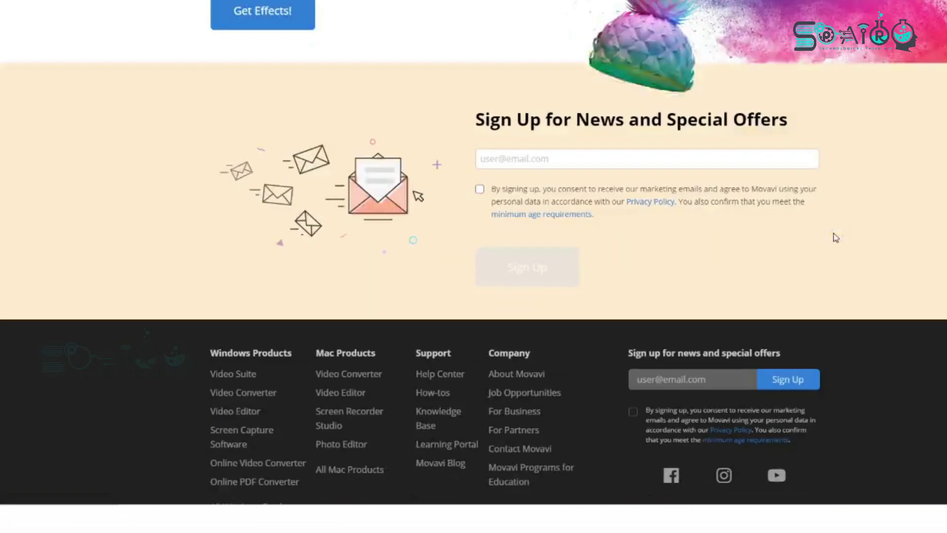
scroll(835, 237, down, 2)
scroll(697, 393, up, 4)
scroll(697, 395, up, 3)
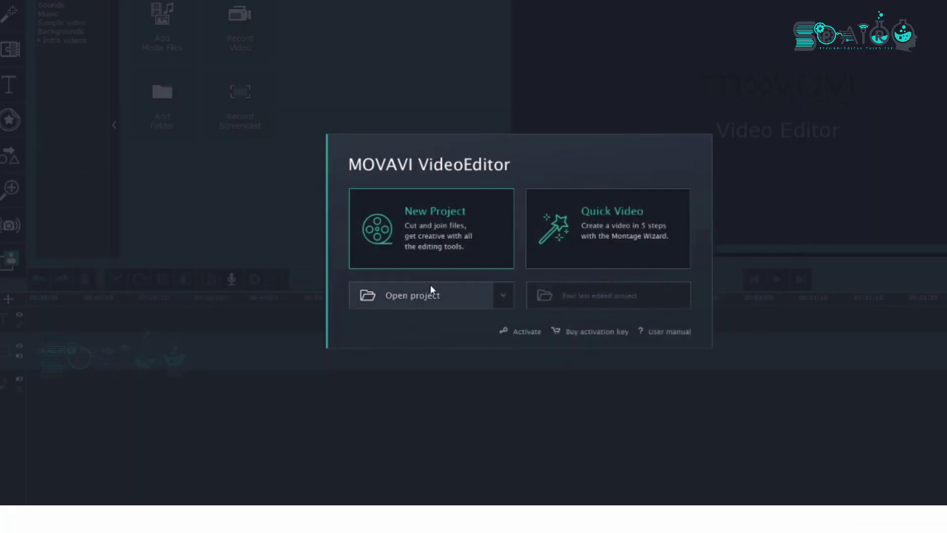
Step: Create a new project and toggle the welcome popup's 'Don't show this again' on and off
click(418, 226)
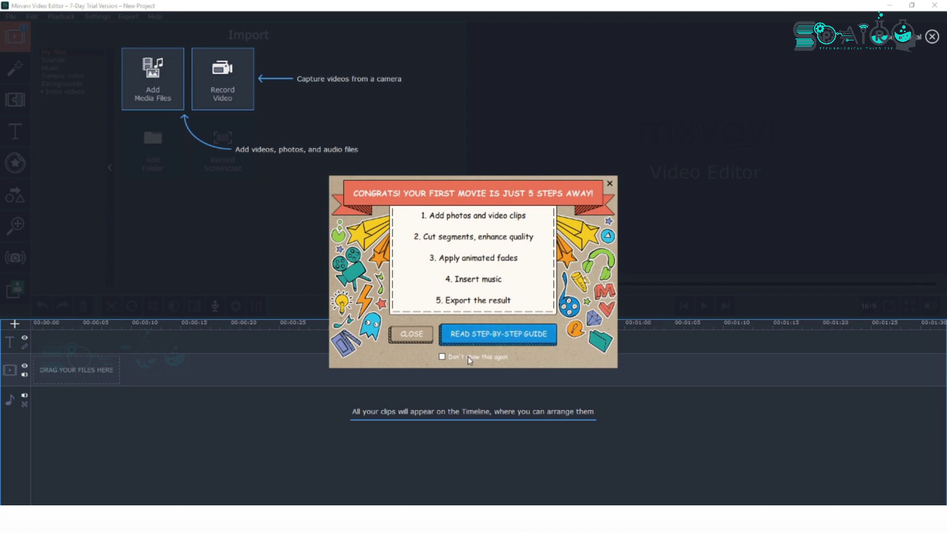
click(471, 358)
click(442, 356)
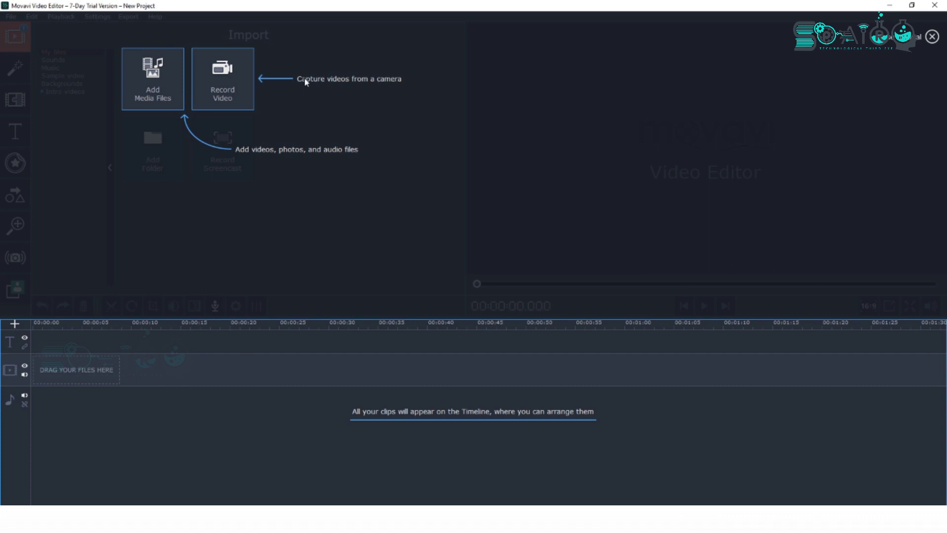
Step: Try camera video capture and acknowledge that no capture devices were found
click(232, 83)
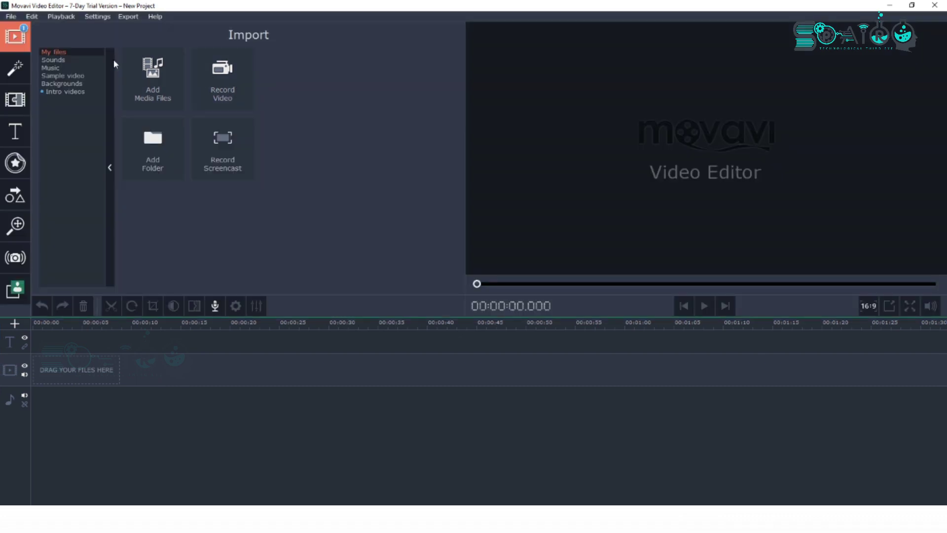
click(222, 78)
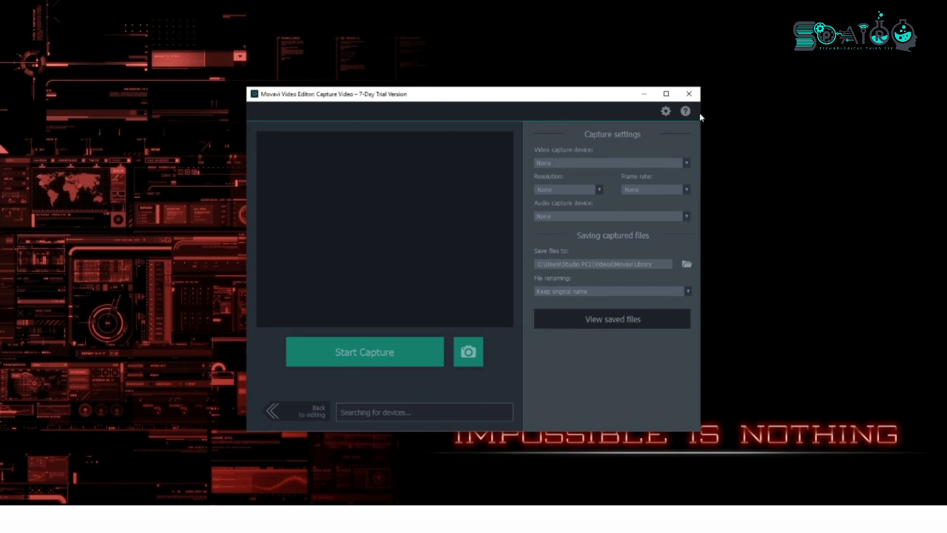
click(552, 281)
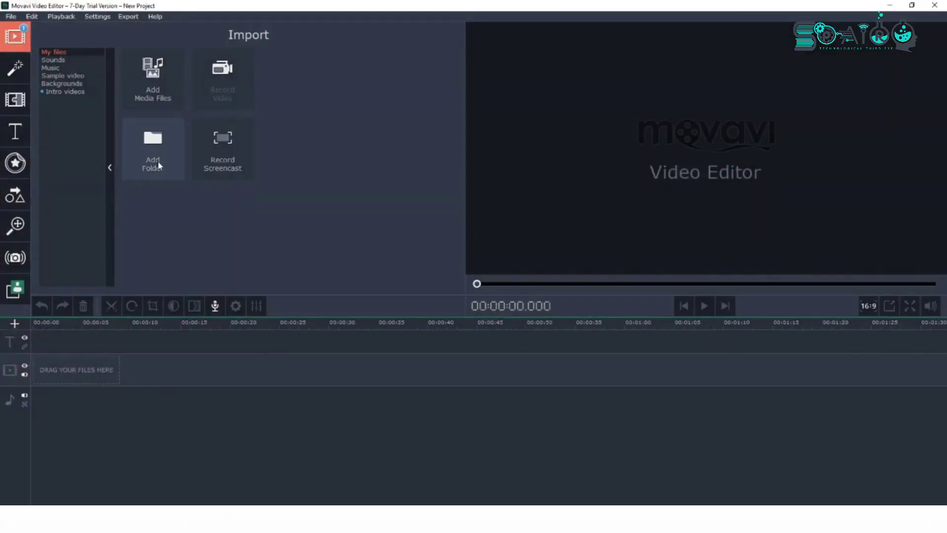
Step: Import the photography logo reveal, green-screen curtain and engines videos from Downloads
click(158, 74)
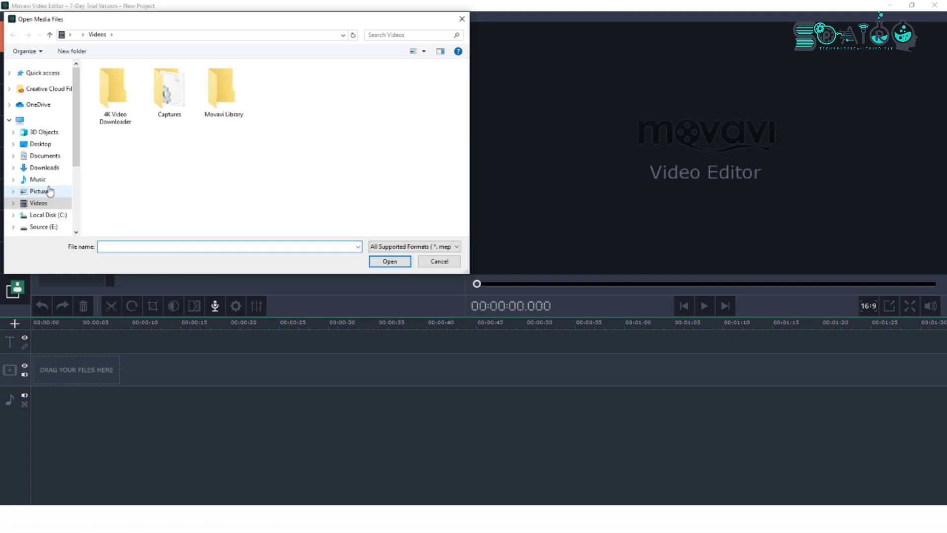
click(42, 192)
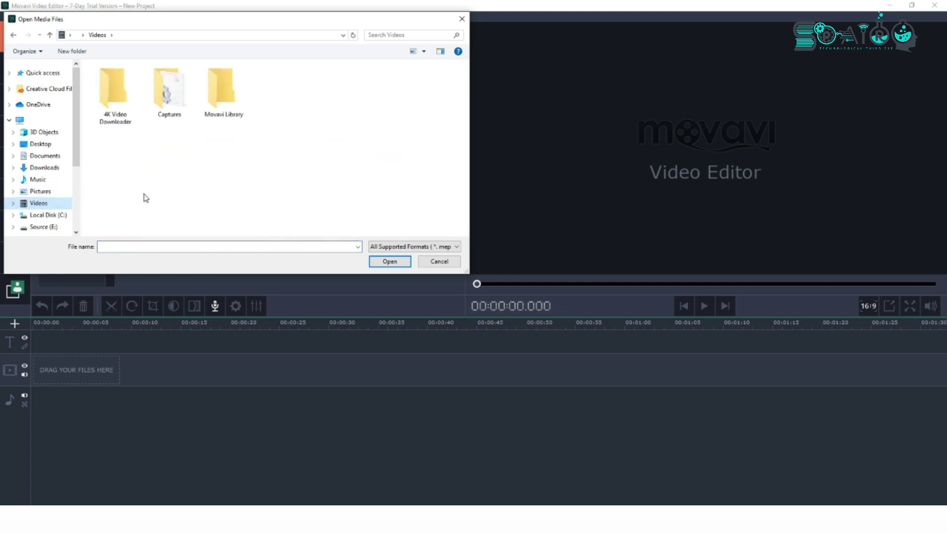
click(53, 216)
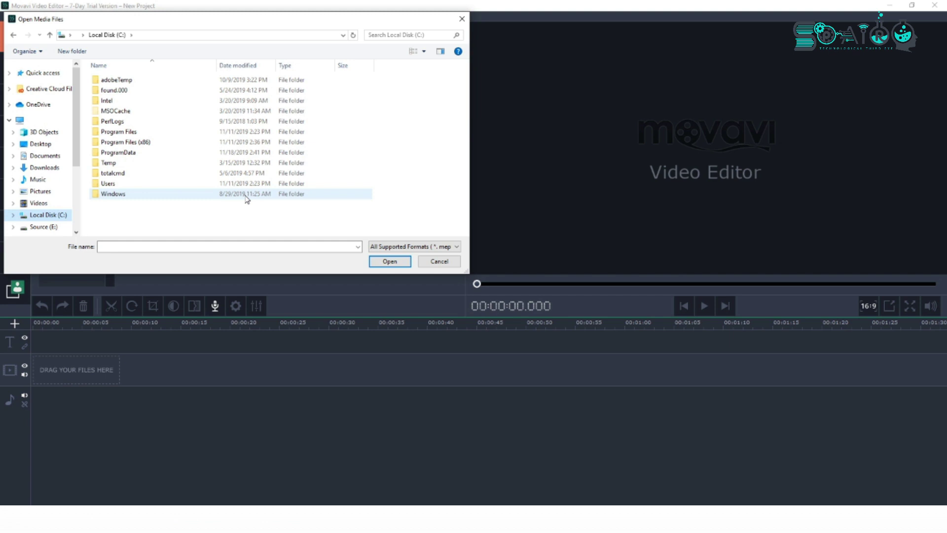
click(43, 168)
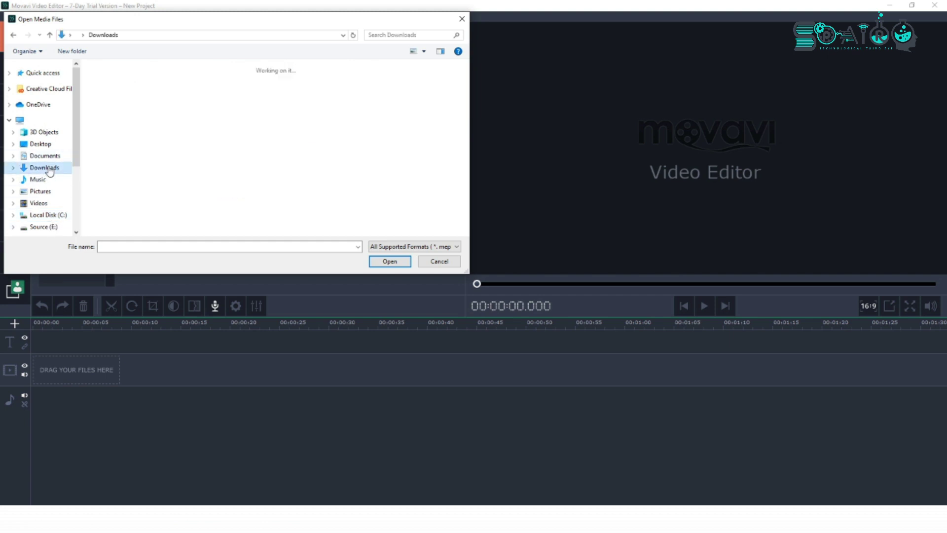
scroll(118, 94, down, 5)
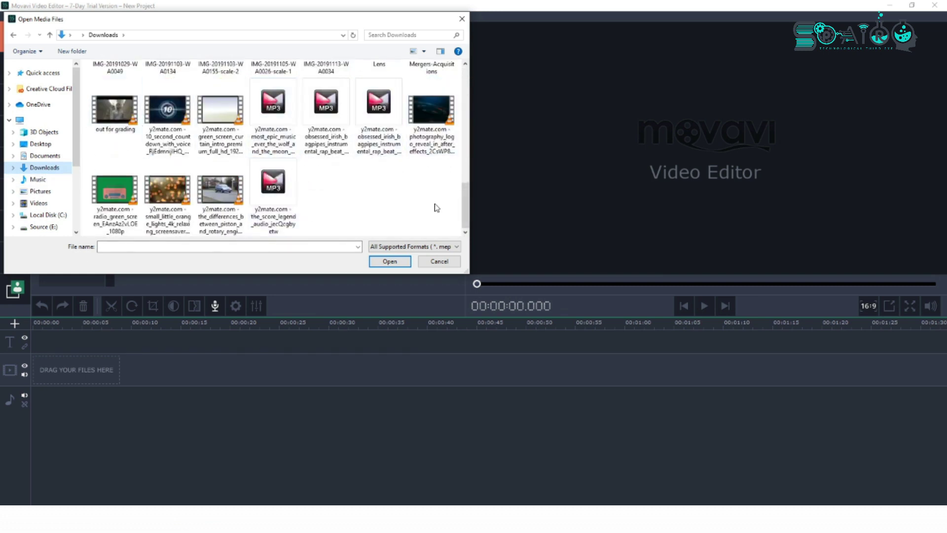
click(432, 141)
ctrl+click(226, 137)
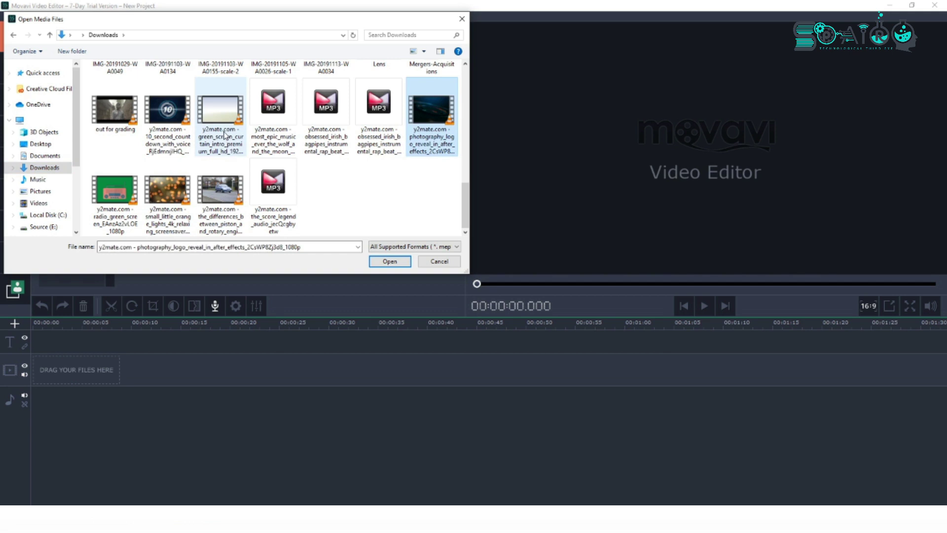
ctrl+click(218, 201)
click(390, 262)
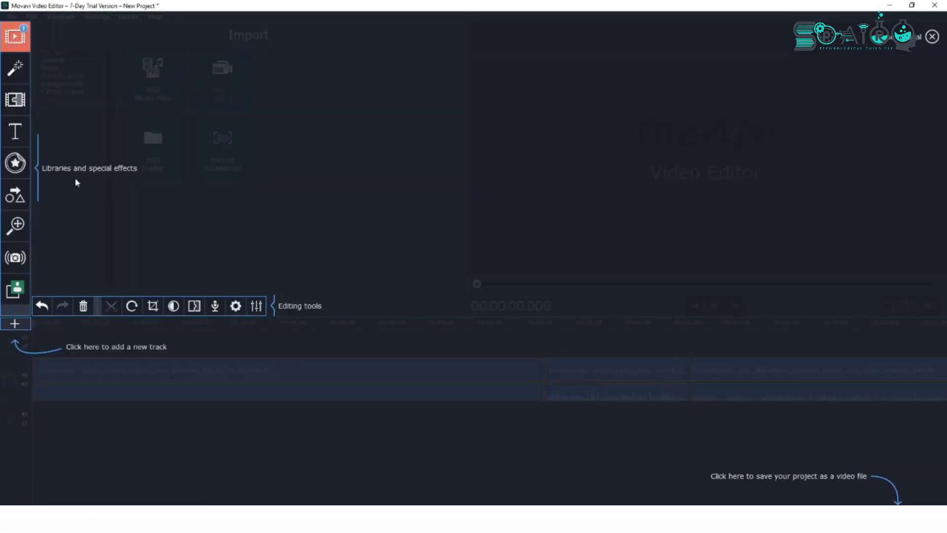
Step: Dismiss the help tips, scrub the playhead and zoom the timeline out to show all clips
click(229, 224)
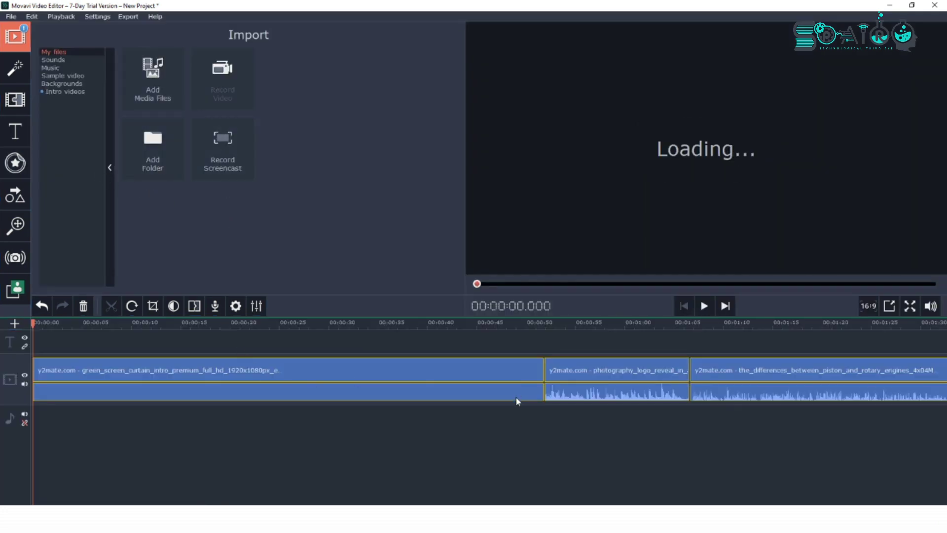
click(261, 323)
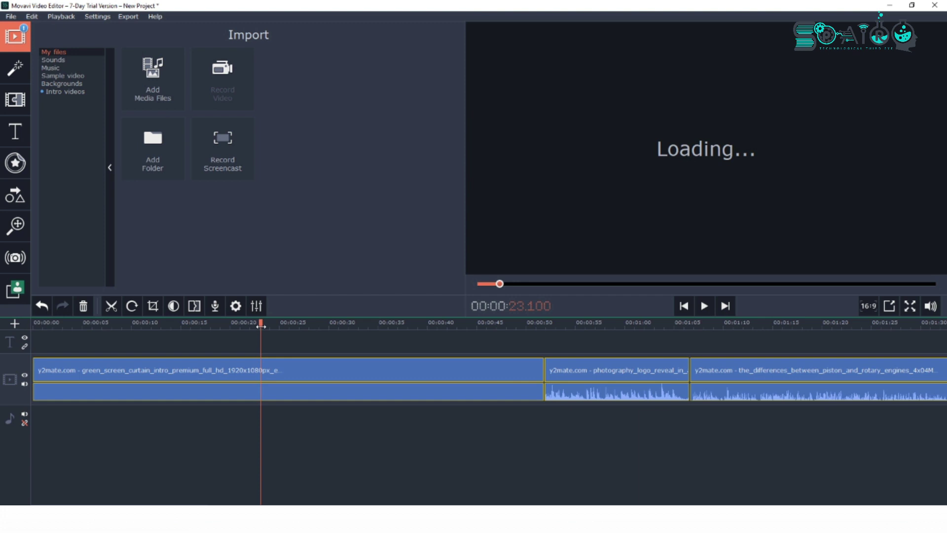
mouse_move(261, 324)
mouse_down()
mouse_move(60, 315)
mouse_move(72, 315)
mouse_up()
scroll(139, 345, down, 1)
scroll(173, 353, down, 4)
scroll(176, 354, down, 10)
scroll(175, 354, down, 5)
scroll(175, 353, down, 5)
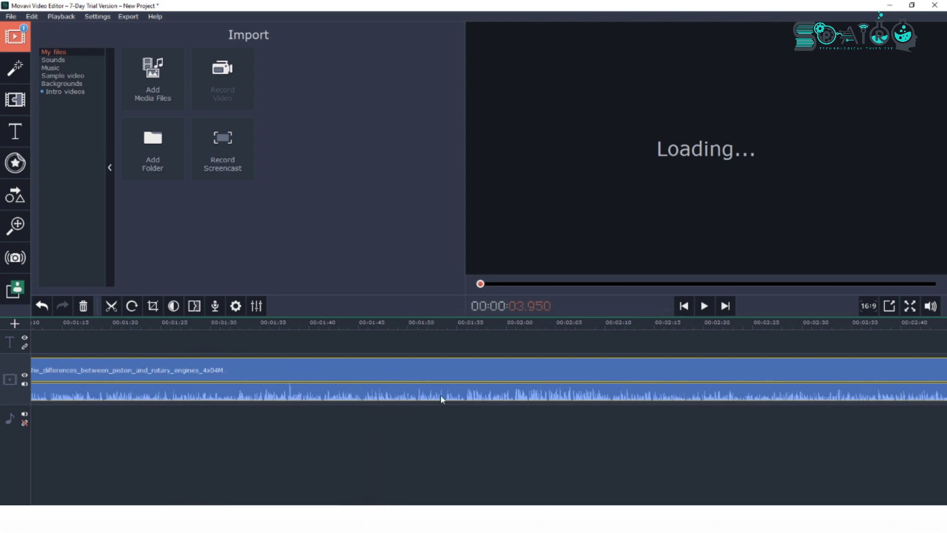
scroll(400, 401, up, 5)
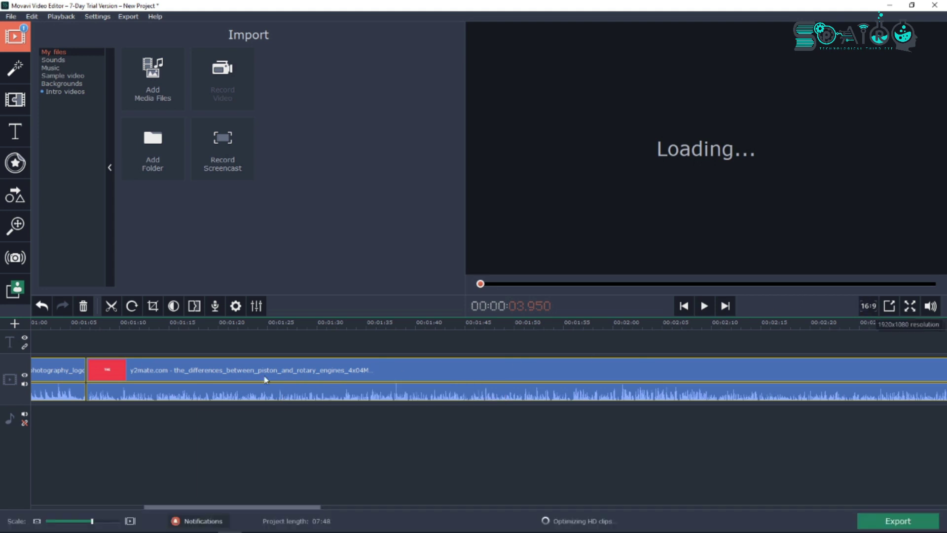
scroll(151, 383, up, 2)
scroll(152, 382, up, 3)
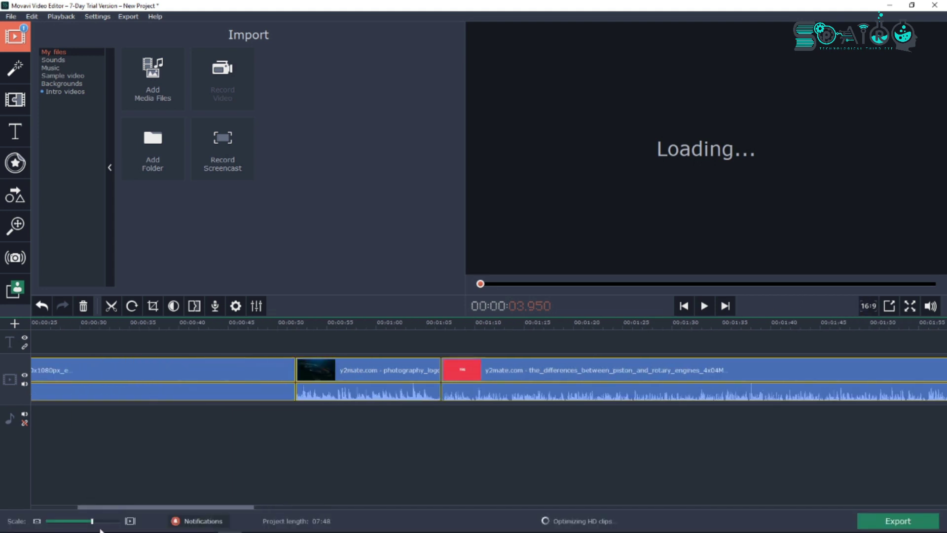
mouse_move(92, 524)
mouse_down()
mouse_move(56, 522)
mouse_move(82, 522)
mouse_up()
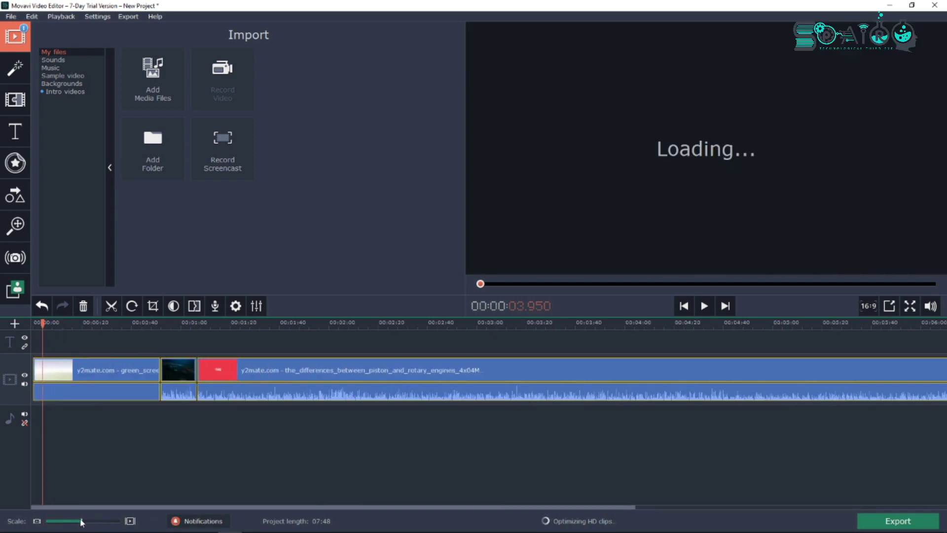
drag(37, 324, 47, 323)
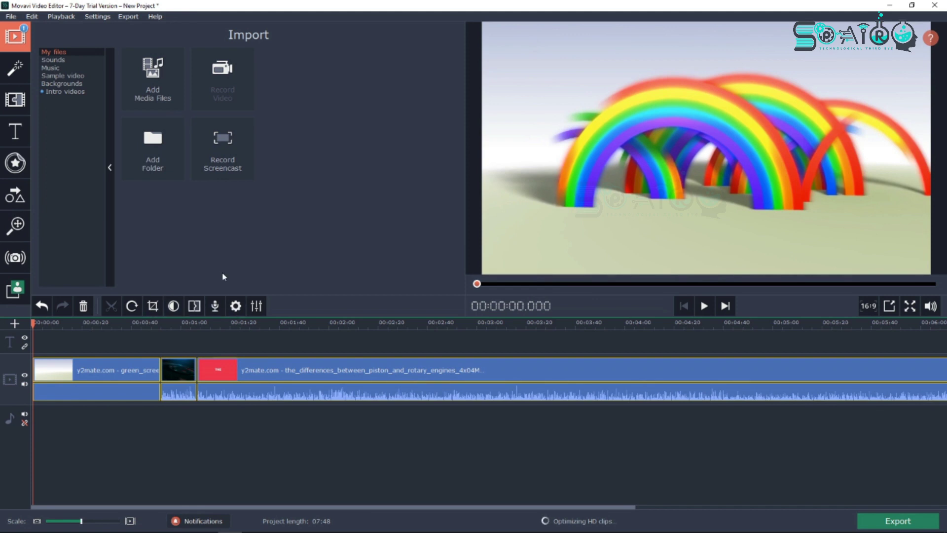
click(19, 169)
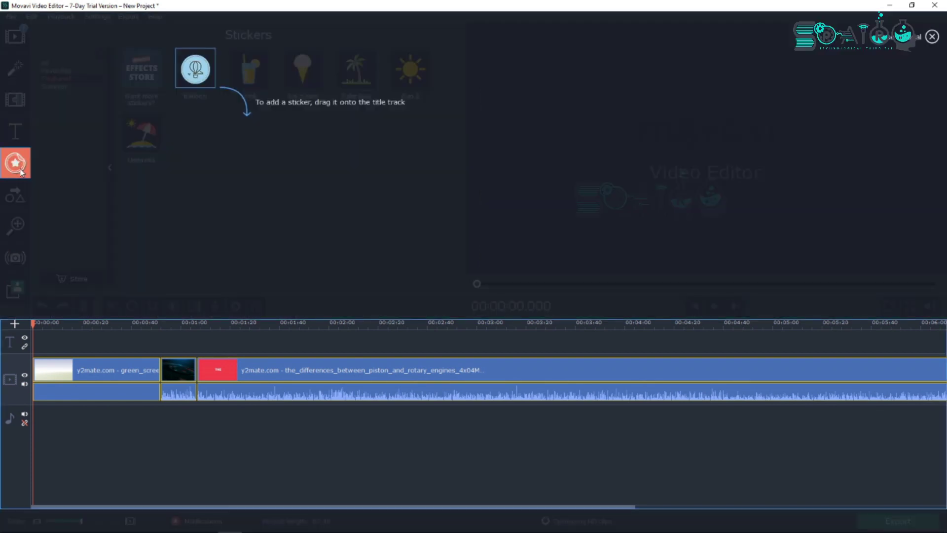
click(20, 171)
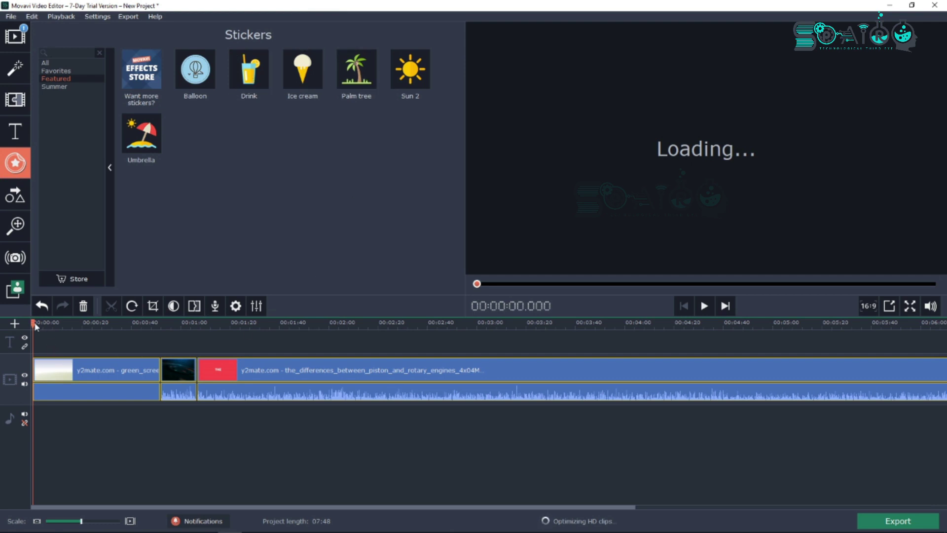
drag(35, 326, 99, 318)
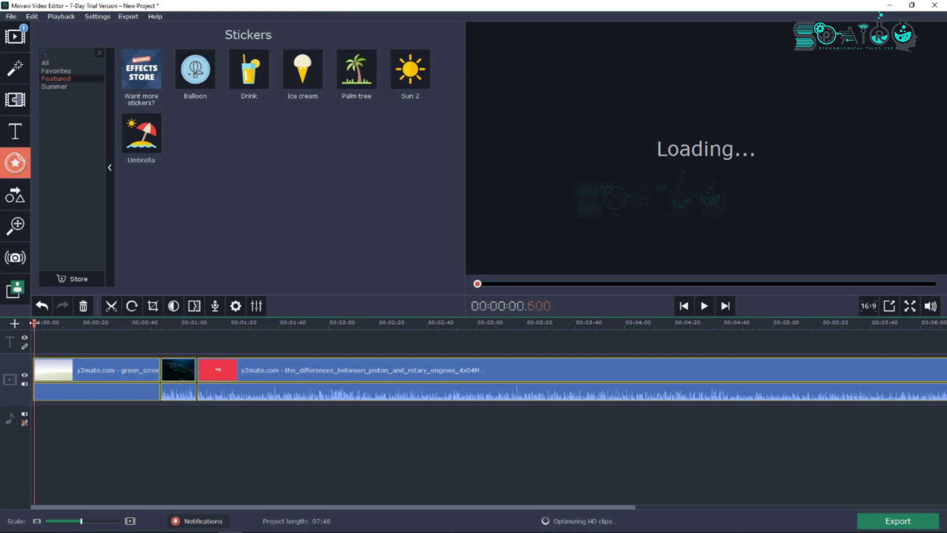
click(111, 306)
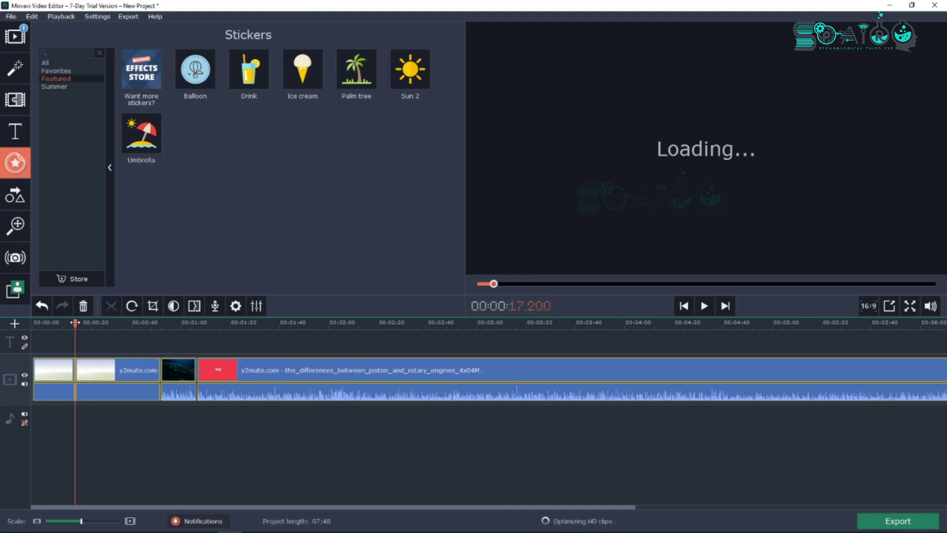
drag(75, 323, 280, 323)
click(281, 370)
click(112, 306)
click(84, 306)
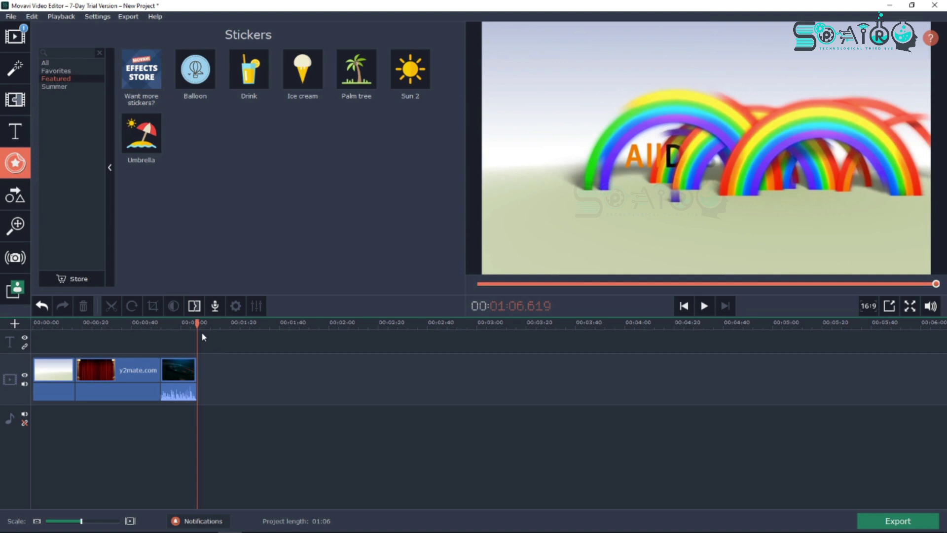
drag(196, 324, 6, 328)
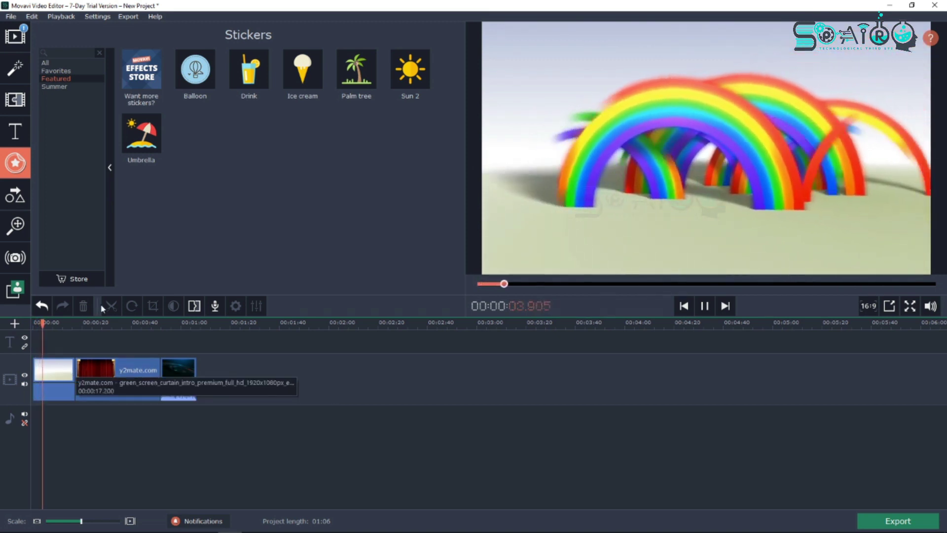
key(space)
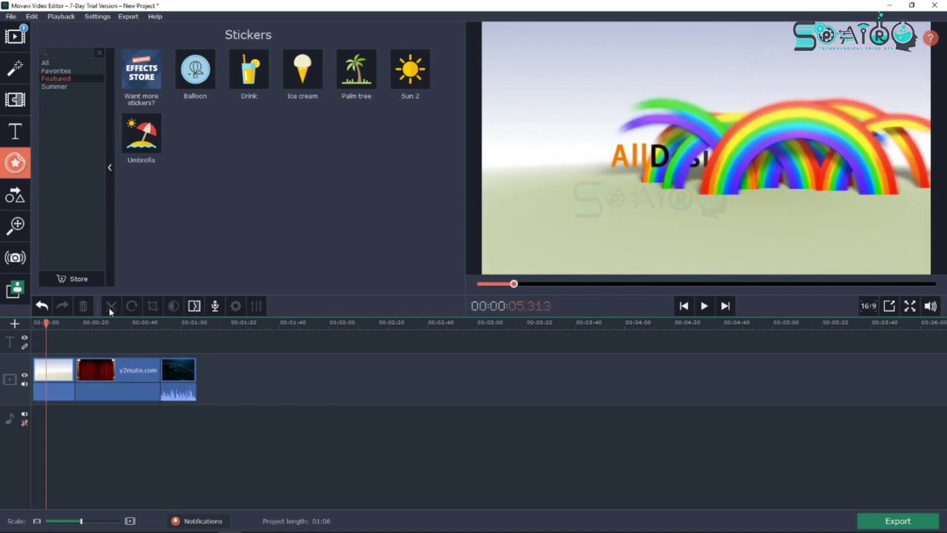
drag(49, 324, 40, 324)
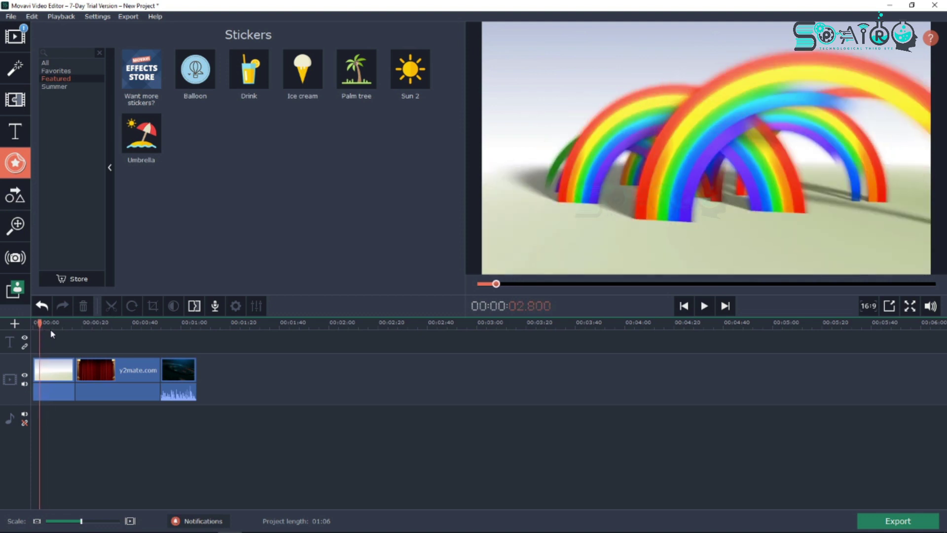
Step: Split the rainbow intro clip at the playhead and delete its second part
click(49, 370)
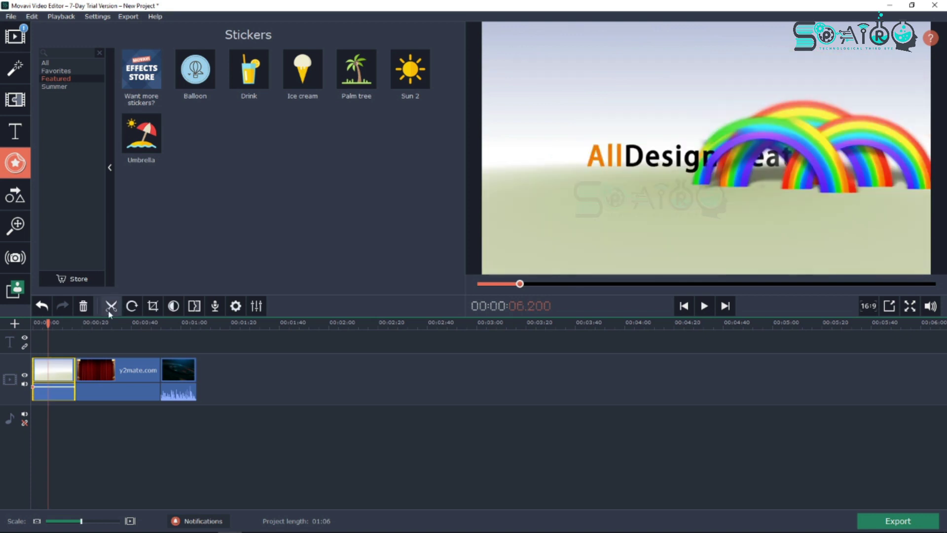
click(110, 306)
click(59, 374)
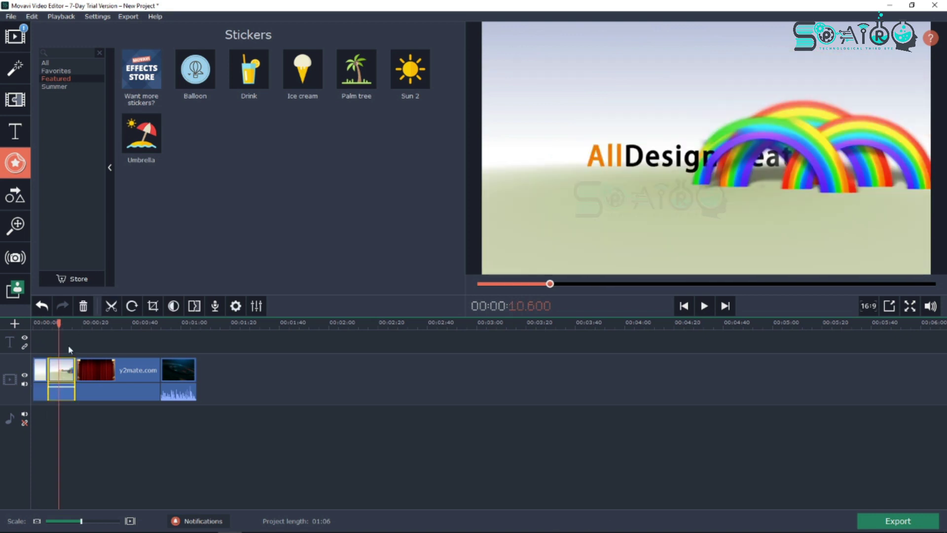
click(84, 306)
Step: Split the curtain clip at 14.2 seconds and delete the green-screen section
drag(61, 323, 82, 323)
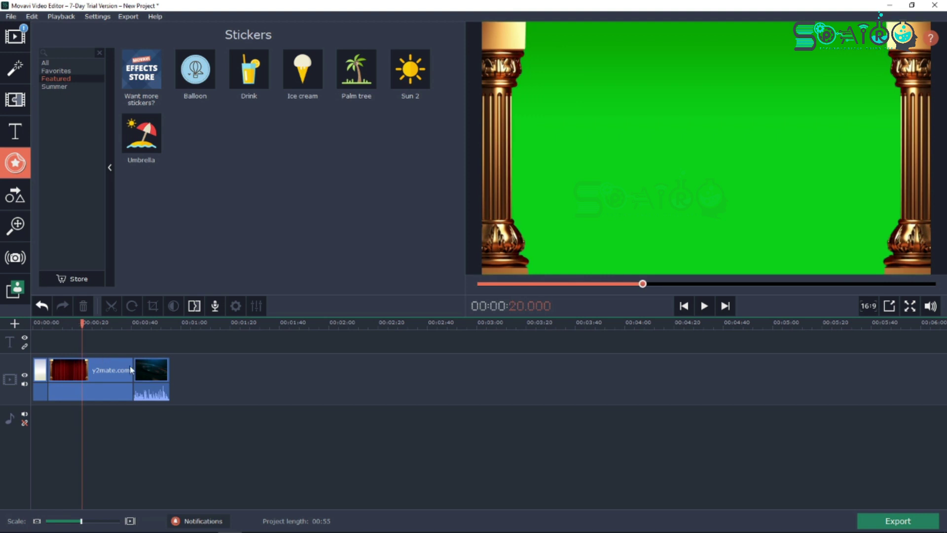
drag(85, 323, 68, 324)
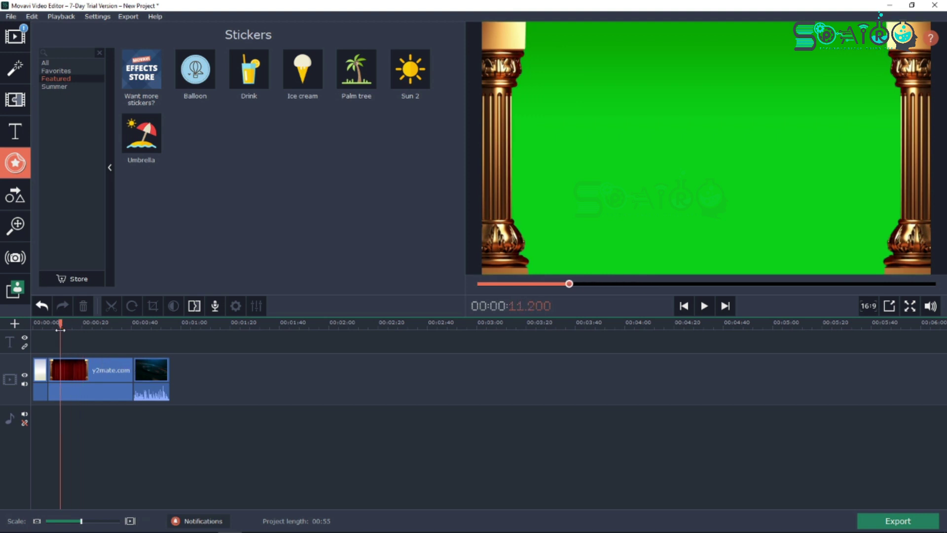
click(78, 367)
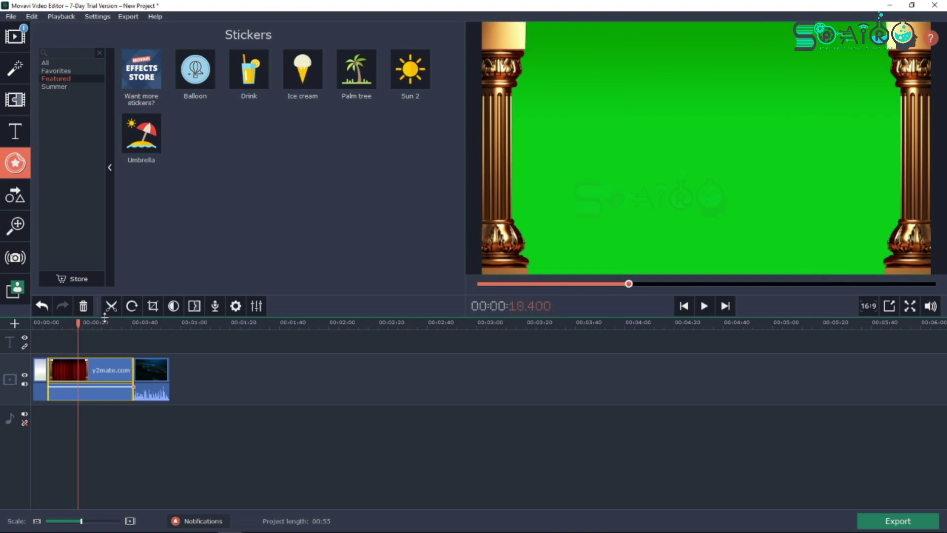
click(111, 306)
click(102, 377)
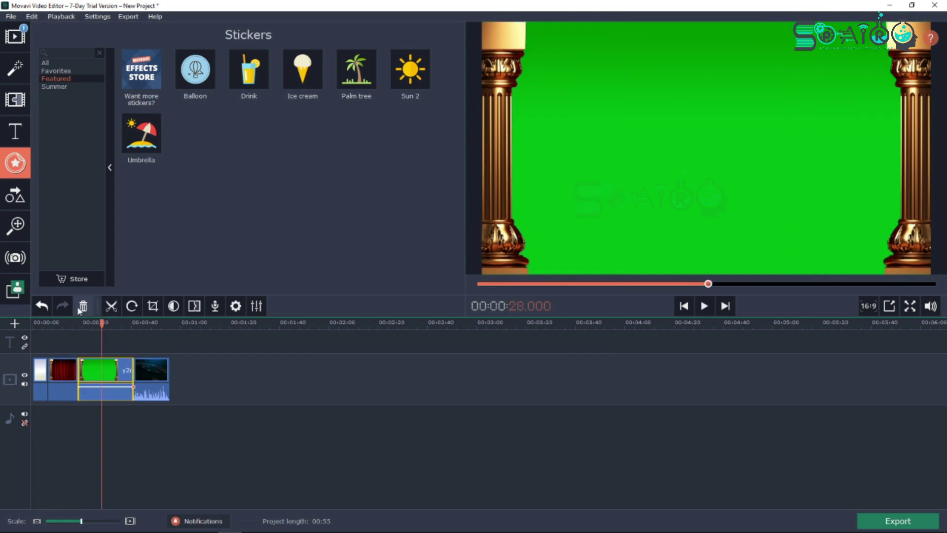
click(84, 305)
Step: Preview the dark clip, undo the accidental white-clip move, and return to the project start
click(88, 377)
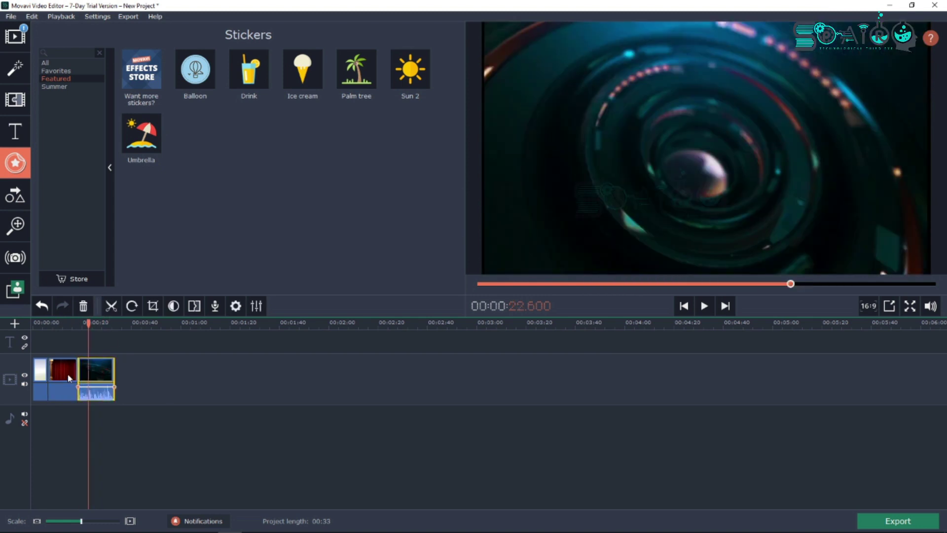
drag(88, 378, 232, 383)
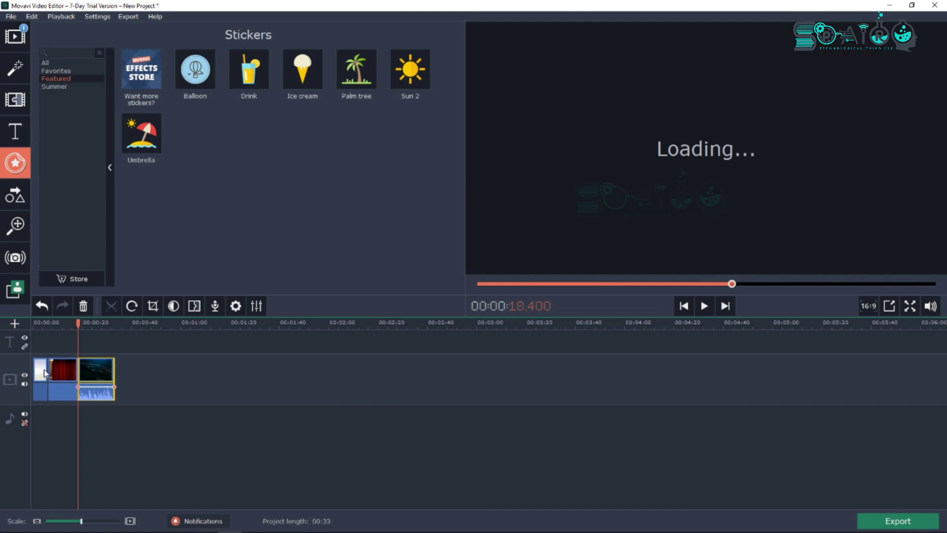
drag(41, 371, 316, 378)
key(ctrl+z)
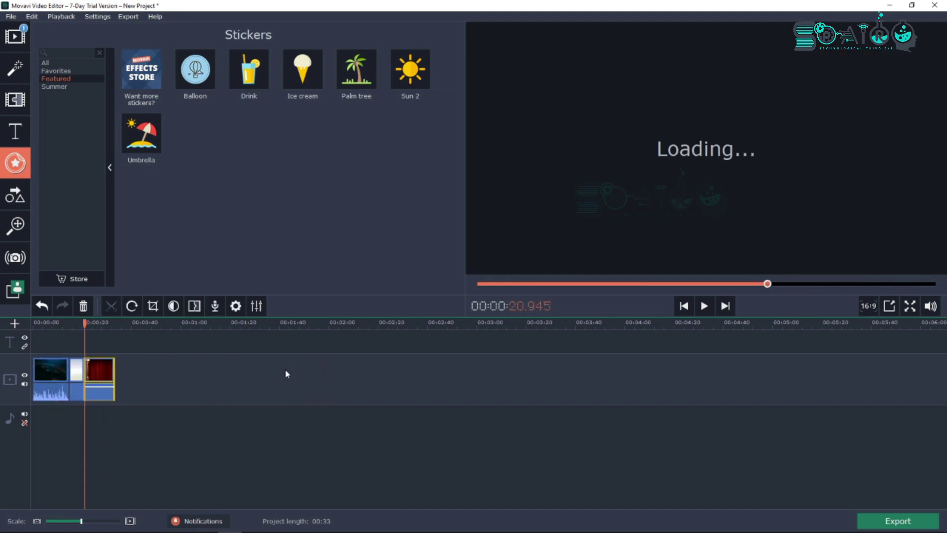
key(ctrl+z)
drag(71, 331, 33, 326)
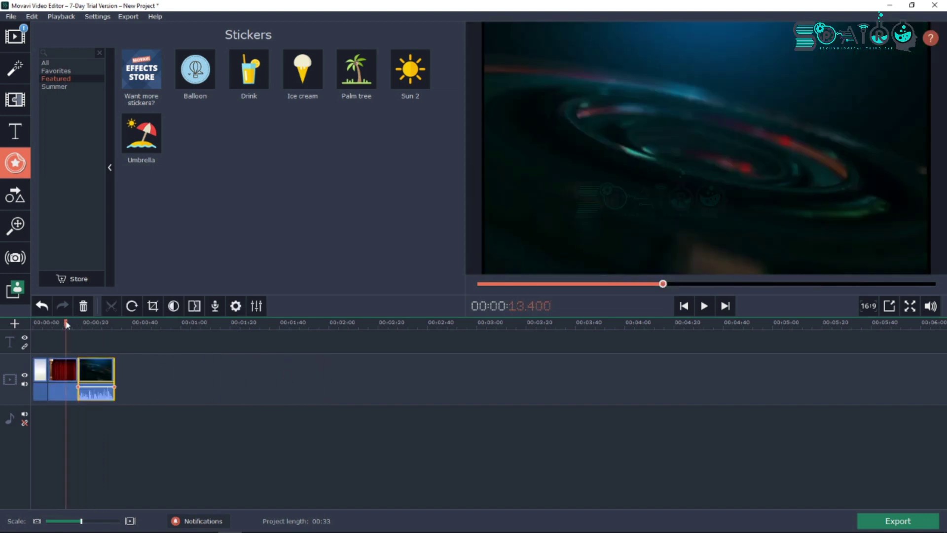
Step: Place the 'Text with line 2' title at the start of the title track
click(8, 130)
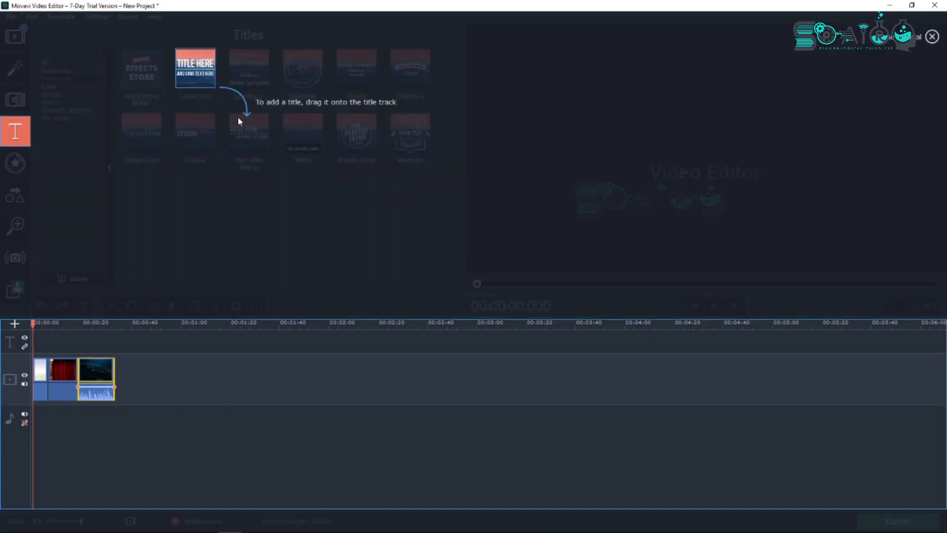
click(297, 64)
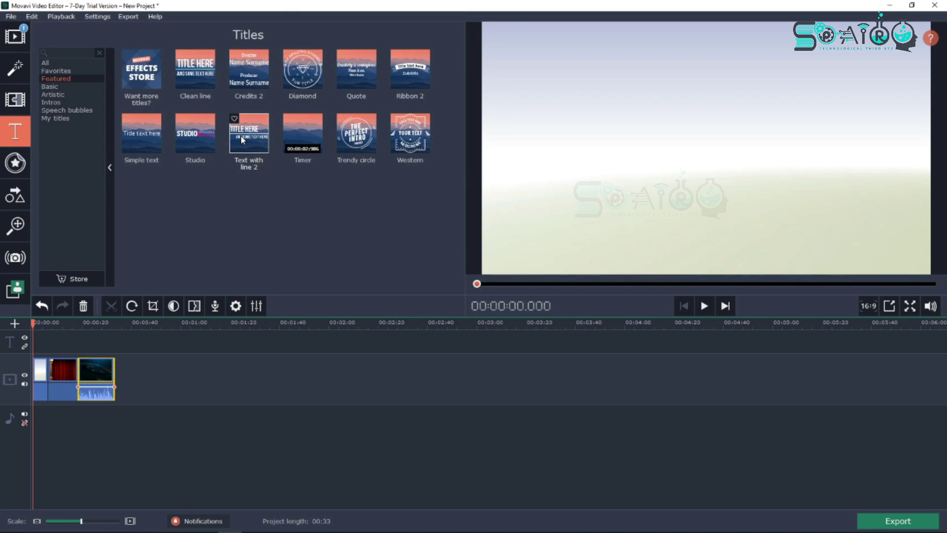
click(252, 137)
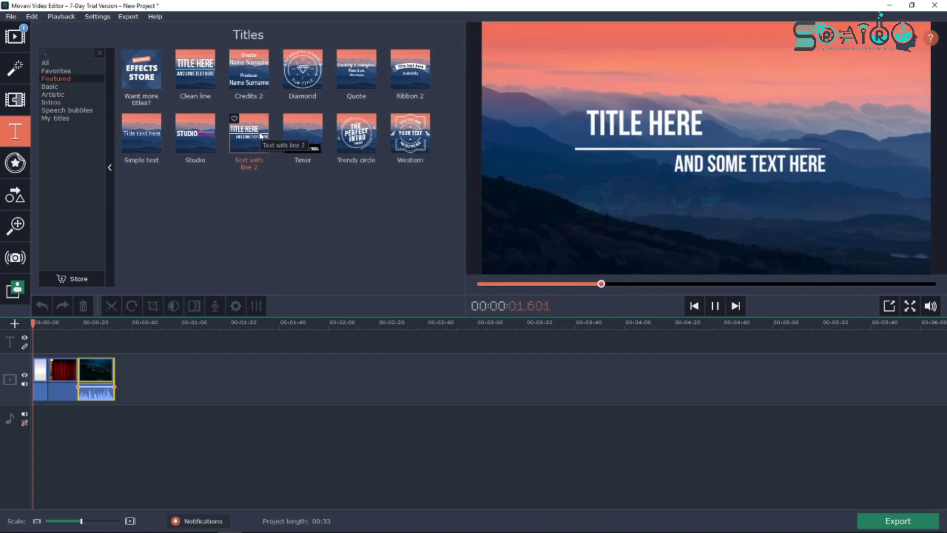
drag(261, 135, 47, 341)
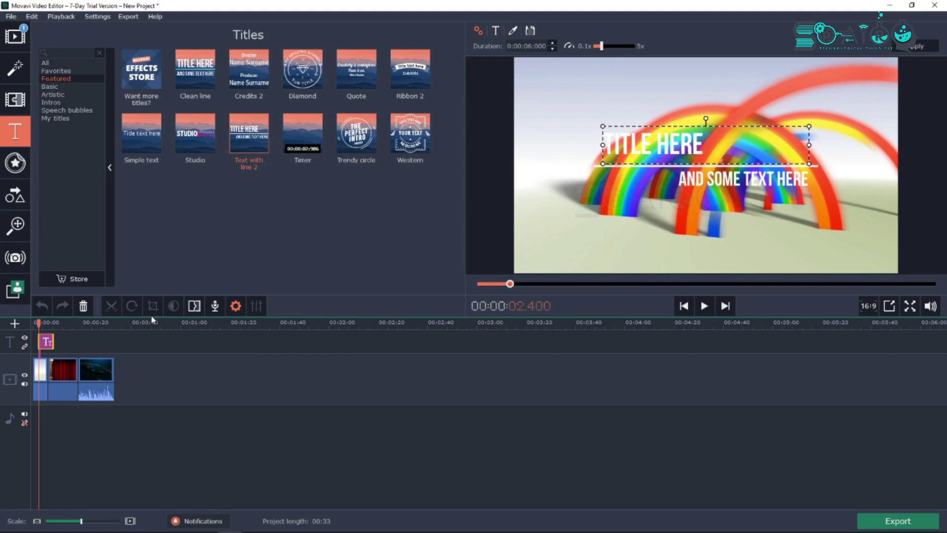
Step: Lengthen the title clip on the timeline, with the preview at about 2.4 seconds
click(15, 224)
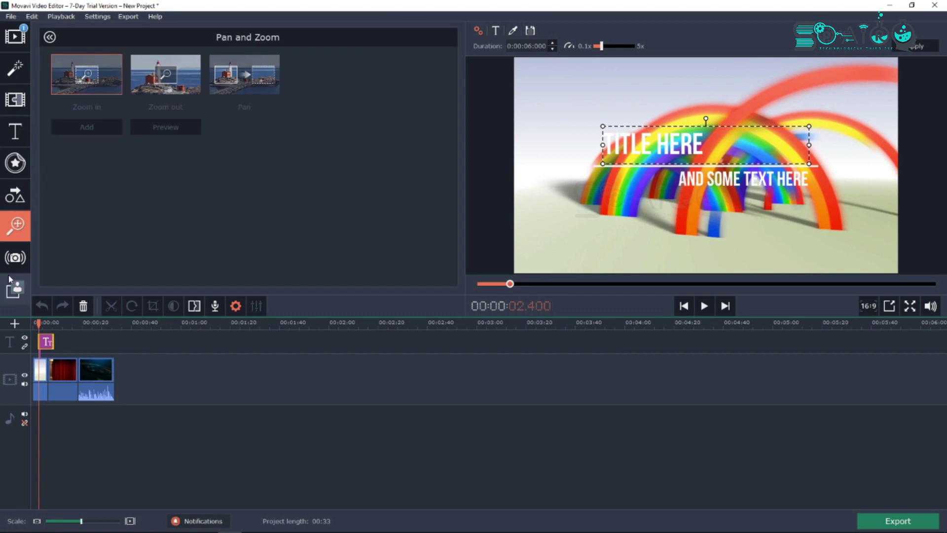
click(46, 324)
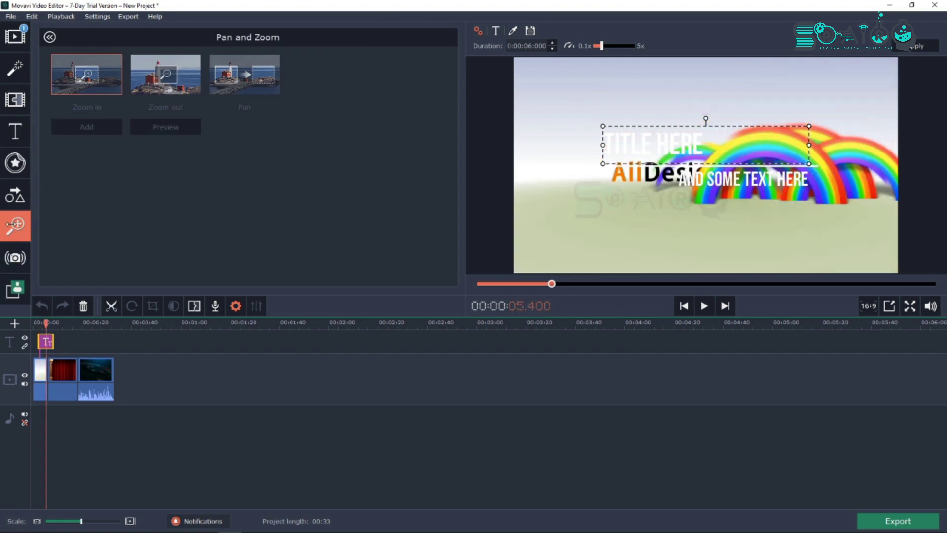
drag(47, 324, 45, 324)
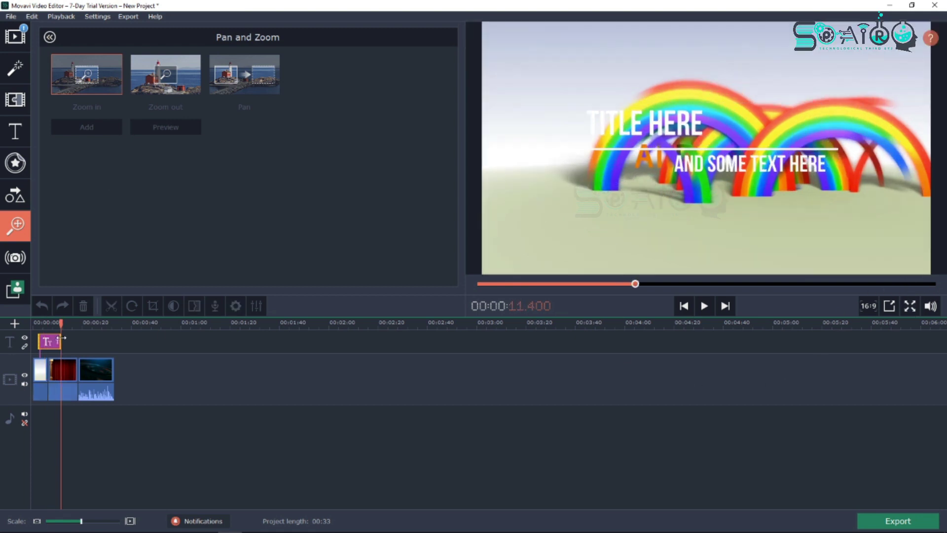
drag(55, 339, 37, 341)
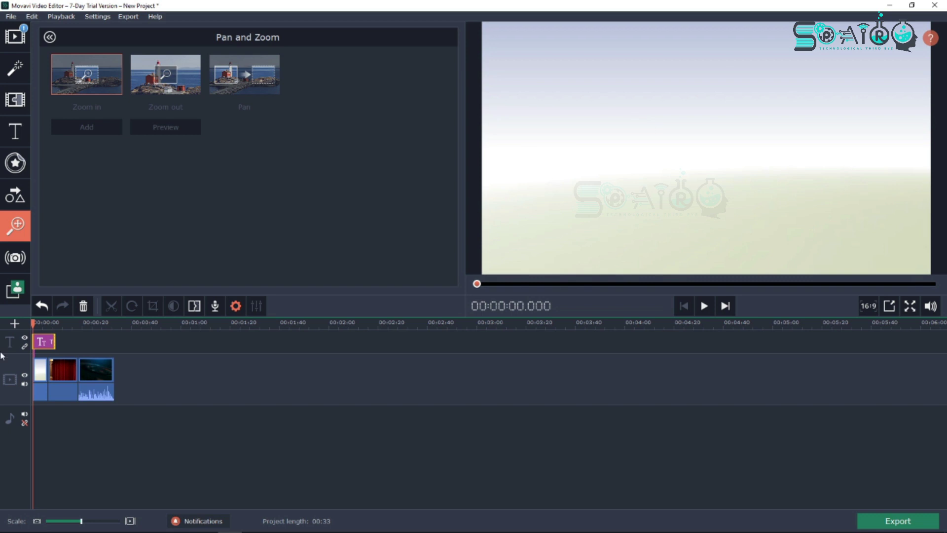
click(39, 323)
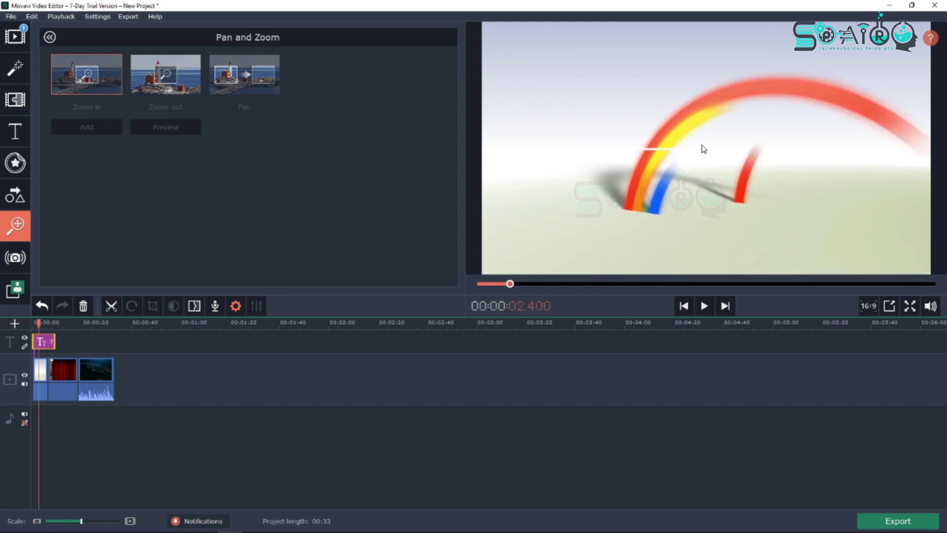
Step: Rewrite the title lines to read 'HAI' and 'WELCOME VIDEO EDITOR'
double_click(669, 146)
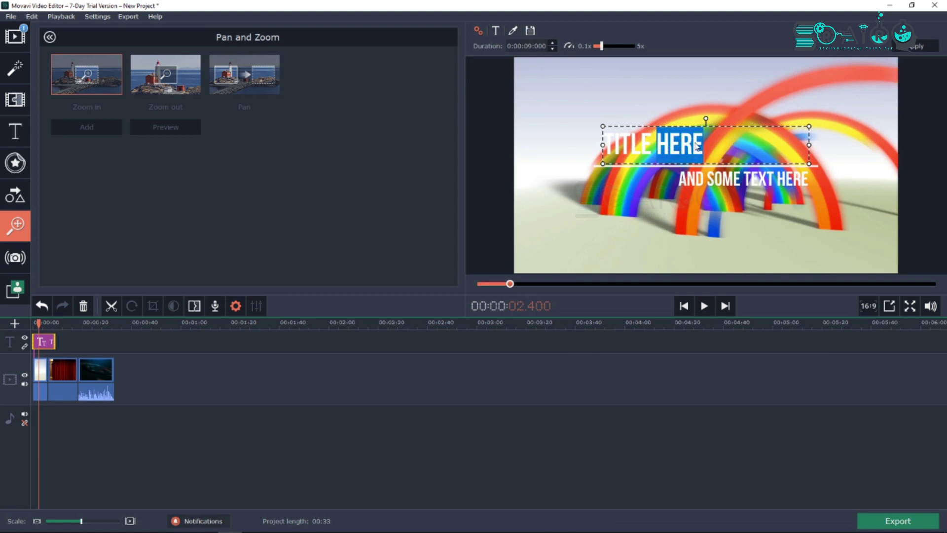
key(BackSpace)
key(BackSpace)
key(BackSpace)
key(BackSpace)
key(BackSpace)
key(BackSpace)
key(BackSpace)
key(BackSpace)
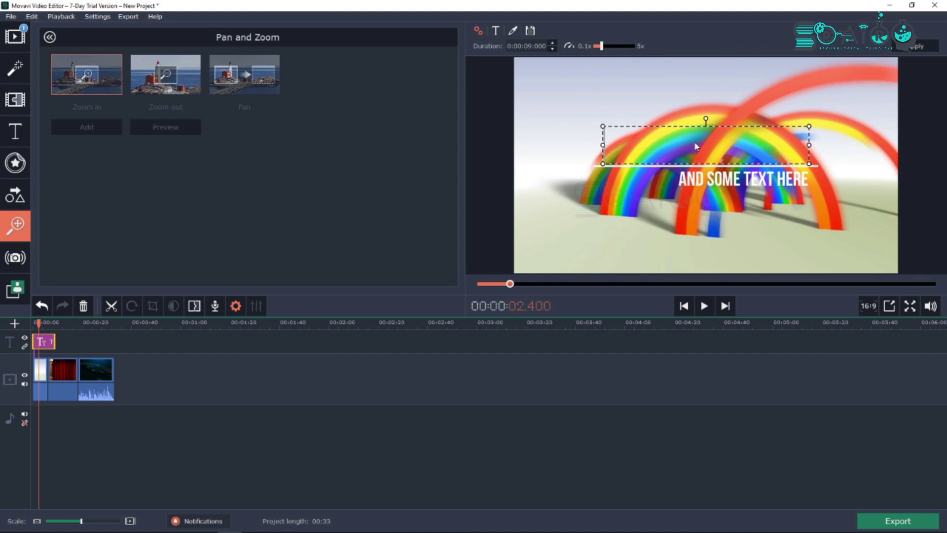
text(HAI)
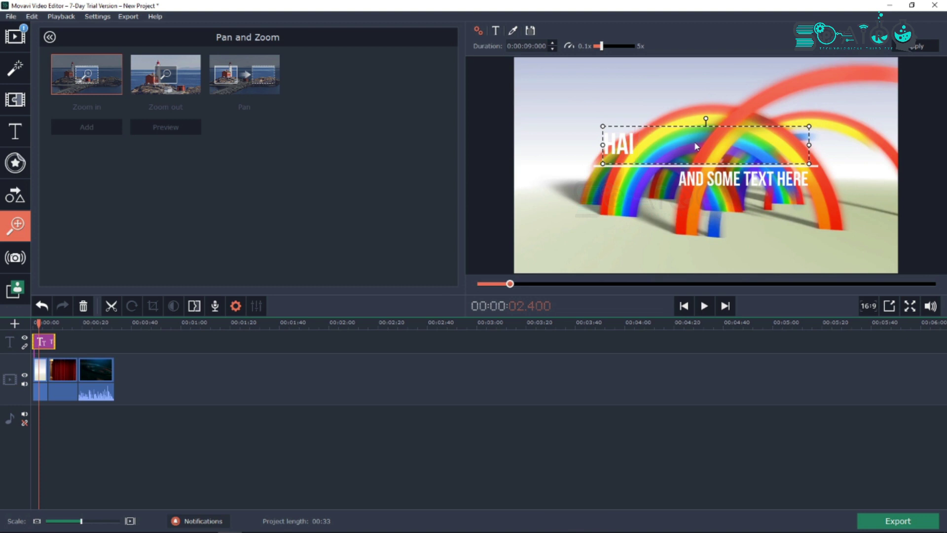
click(750, 190)
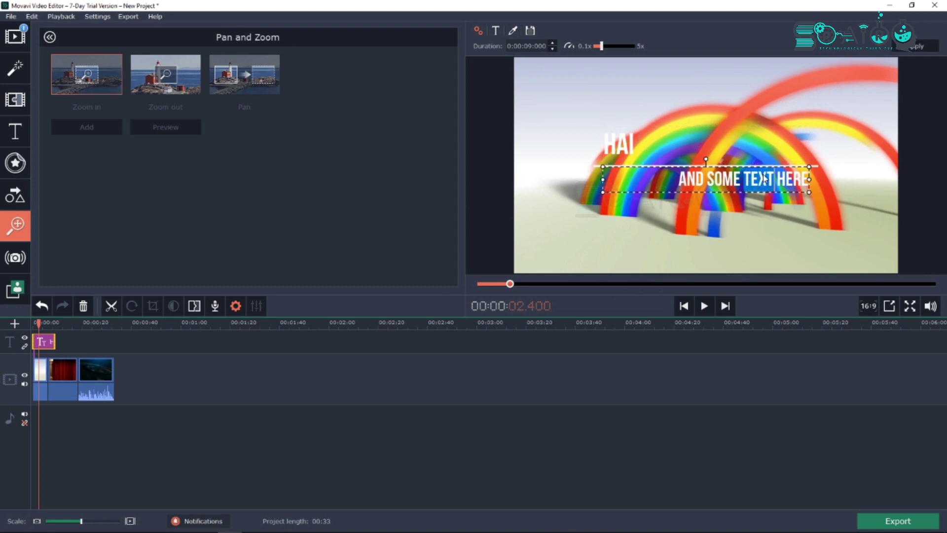
drag(748, 179, 807, 179)
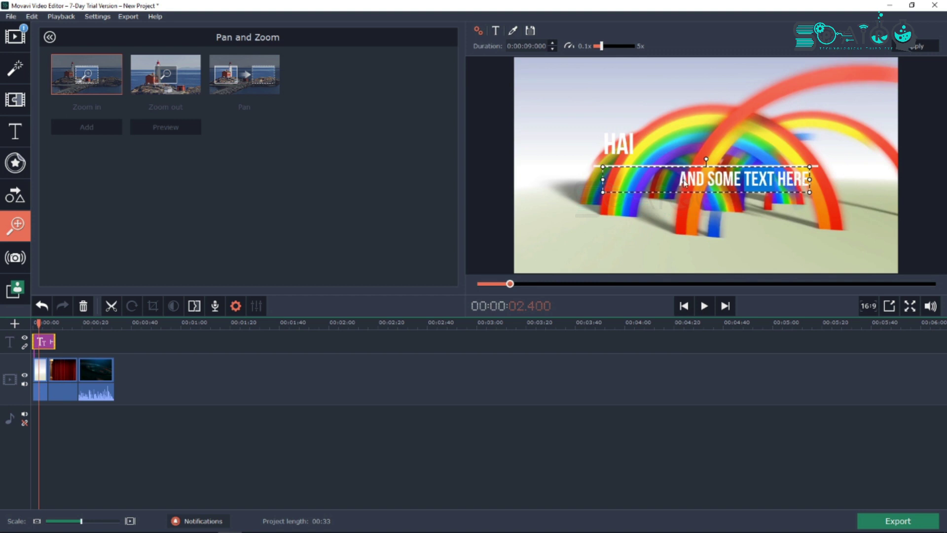
drag(679, 180, 827, 172)
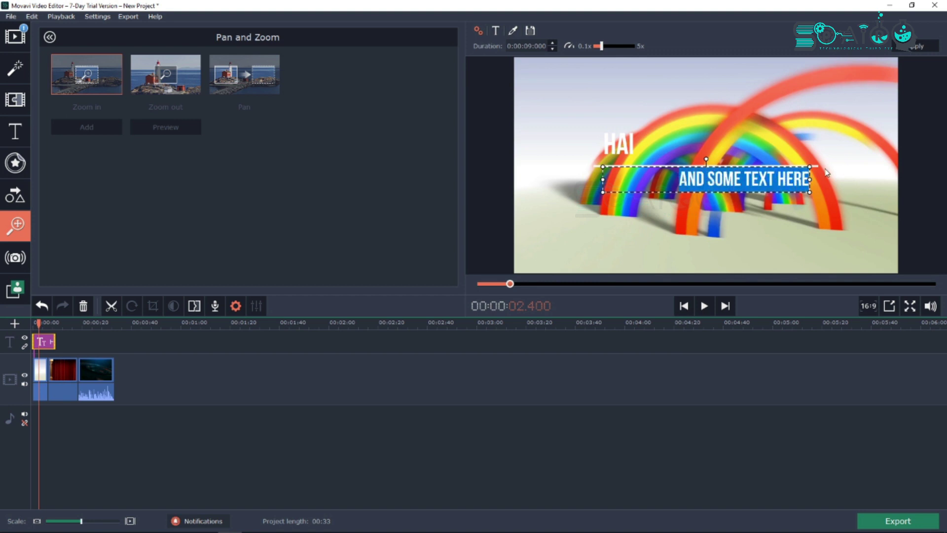
text(WELCOME V)
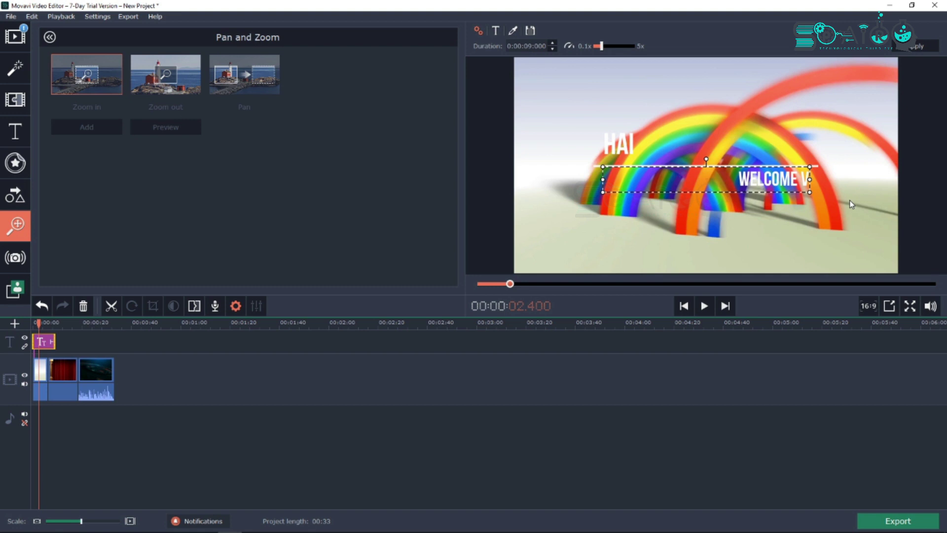
text(ID)
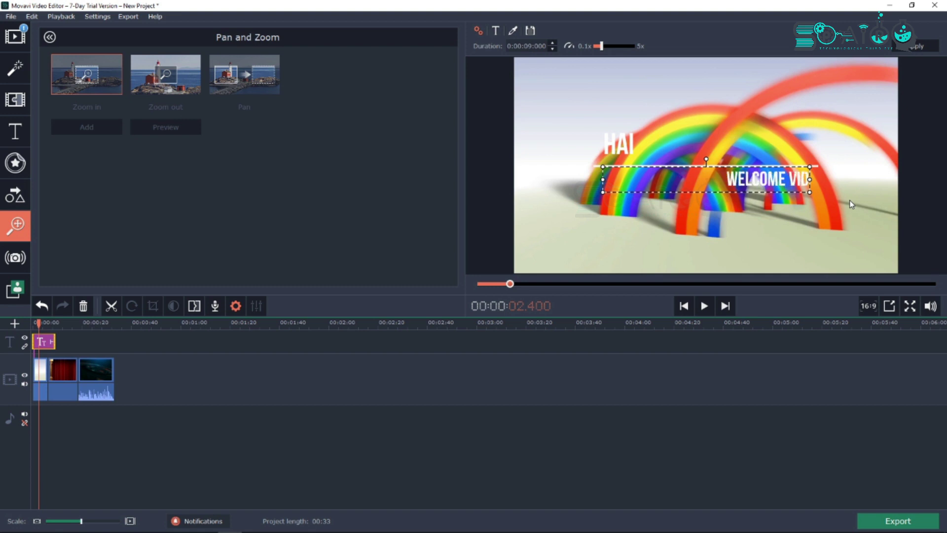
text(O)
key(BackSpace)
text(EO)
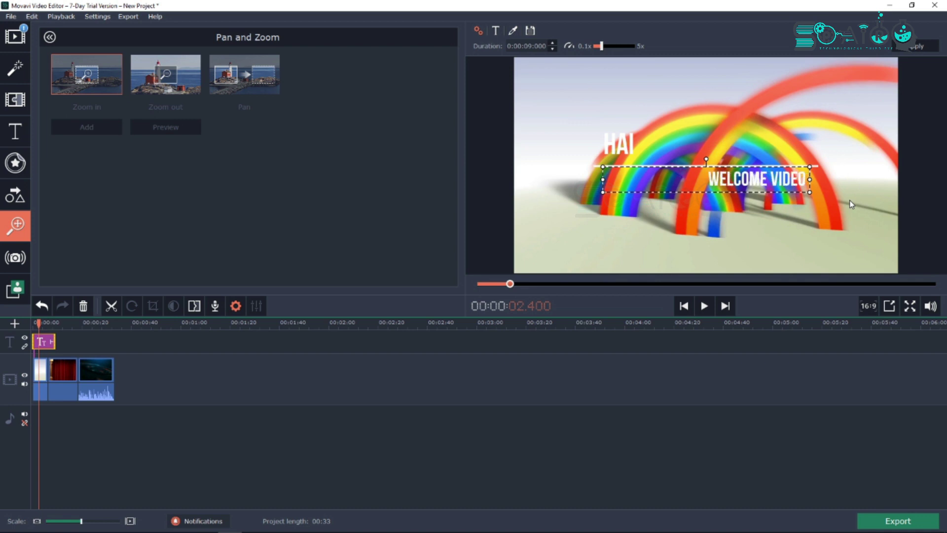
text( E)
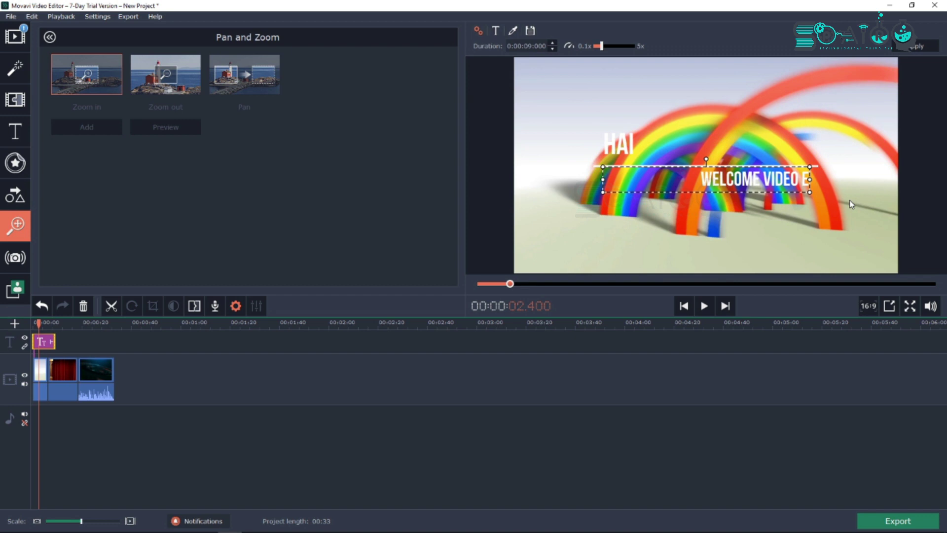
text(DITOR)
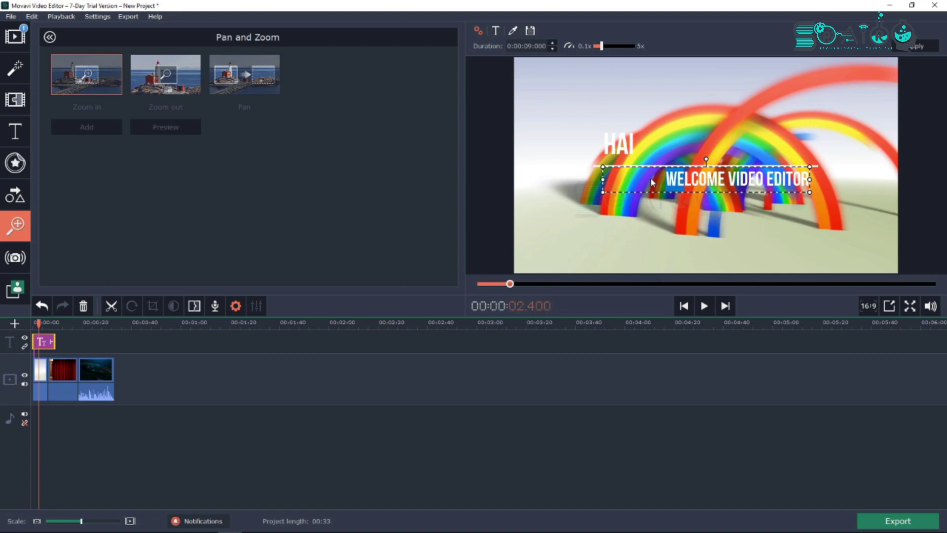
Step: Swap the title lines so WELCOME VIDEO EDITOR sits above HAI
click(641, 219)
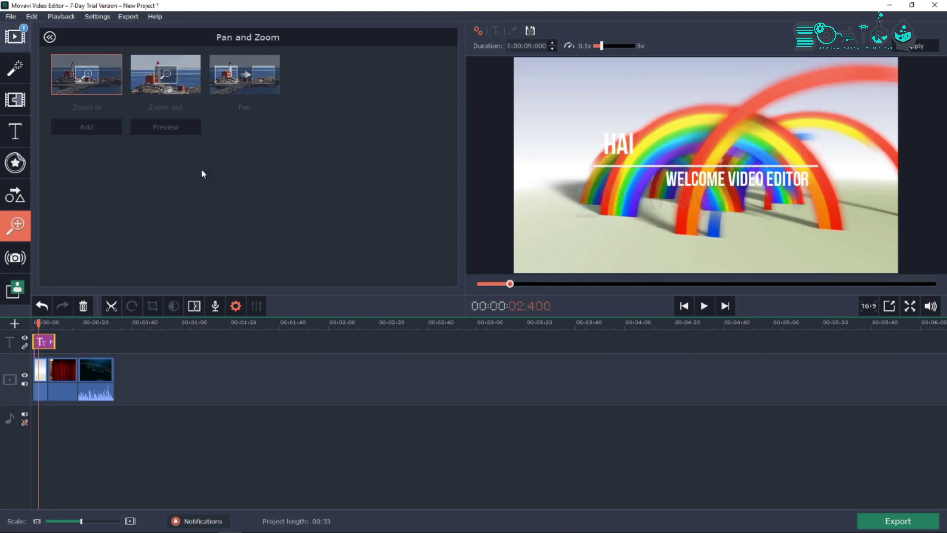
click(630, 146)
drag(629, 147, 661, 178)
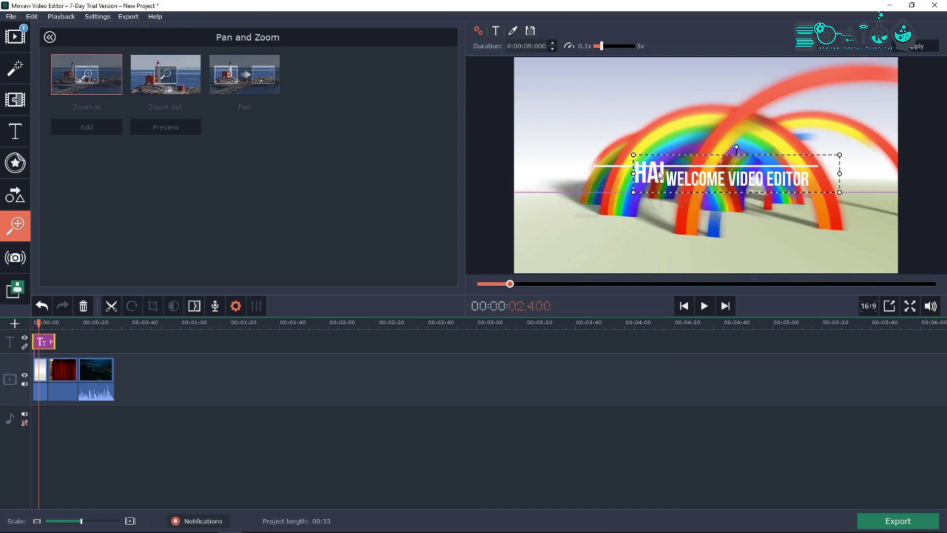
click(741, 190)
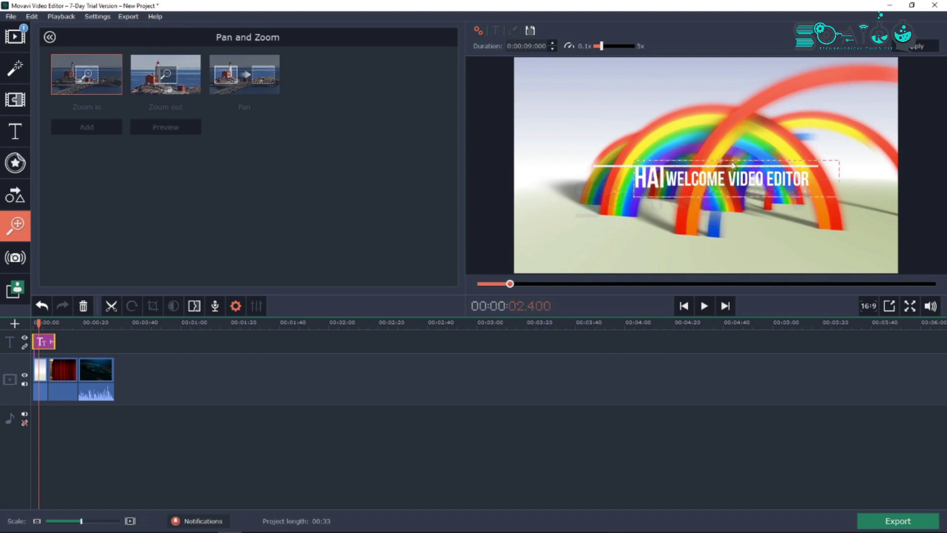
mouse_move(728, 166)
mouse_down()
mouse_move(716, 128)
mouse_move(727, 168)
mouse_up()
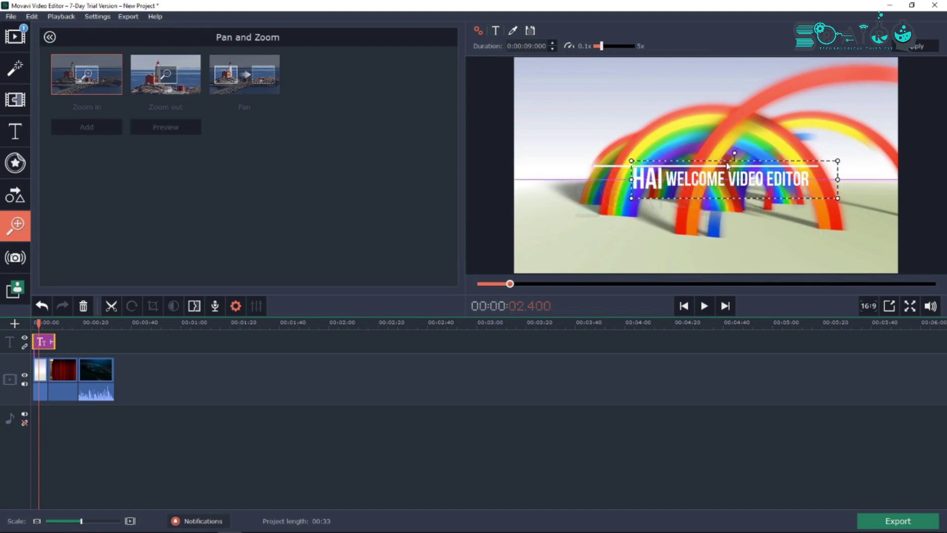
drag(727, 167, 651, 148)
Step: Tuck HAI under the welcome text and set the white line vertically beside them
drag(728, 169, 664, 207)
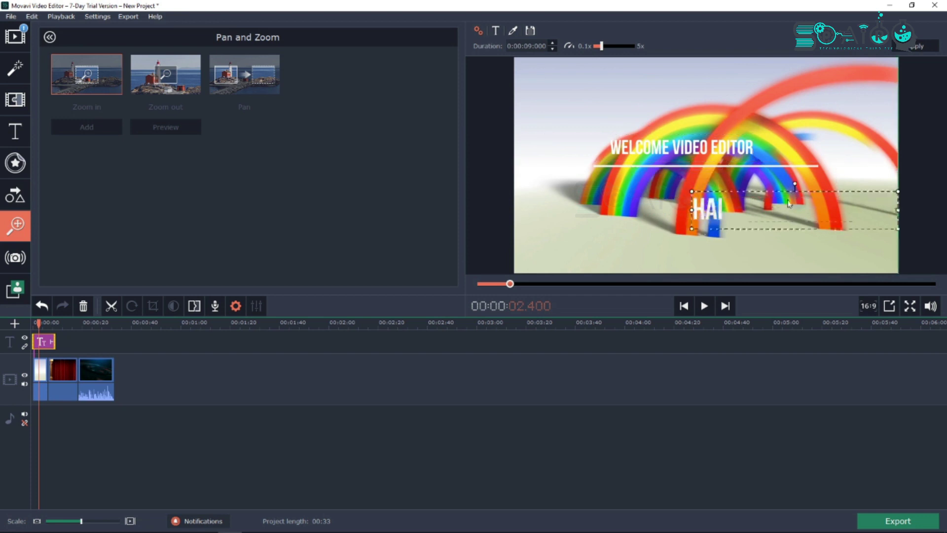
drag(666, 170, 644, 186)
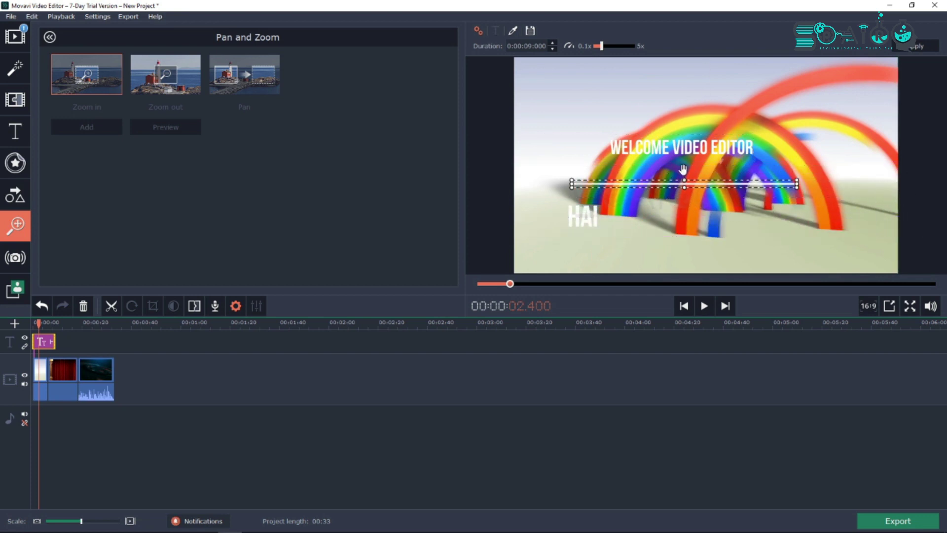
mouse_move(694, 172)
mouse_down()
mouse_move(718, 175)
mouse_move(684, 184)
mouse_move(608, 164)
mouse_up()
mouse_move(589, 218)
mouse_down()
mouse_move(630, 120)
mouse_move(641, 188)
mouse_move(668, 165)
mouse_move(663, 171)
mouse_up()
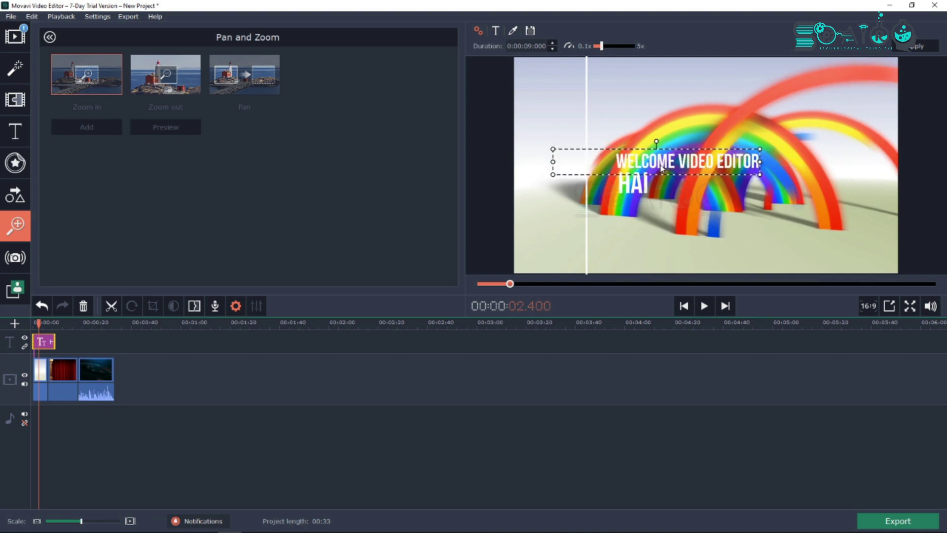
click(681, 218)
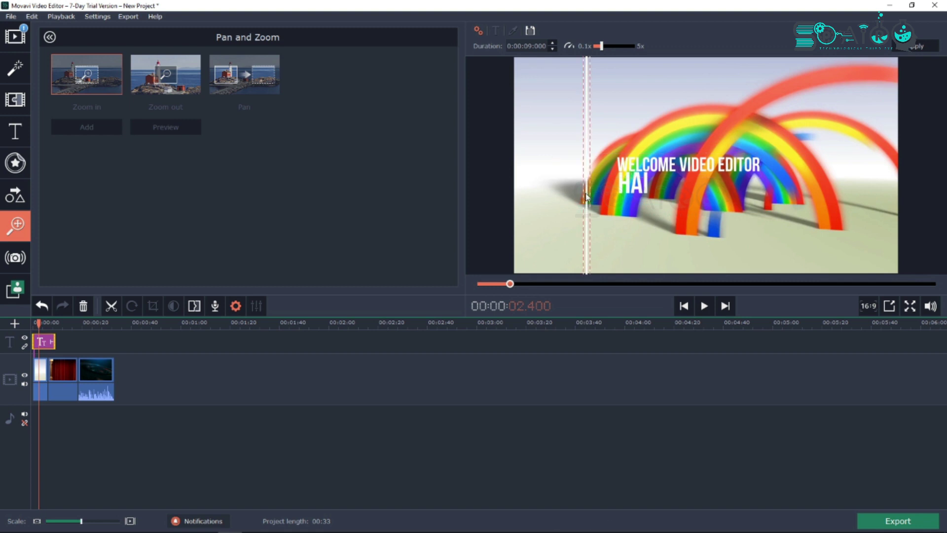
drag(586, 194, 612, 198)
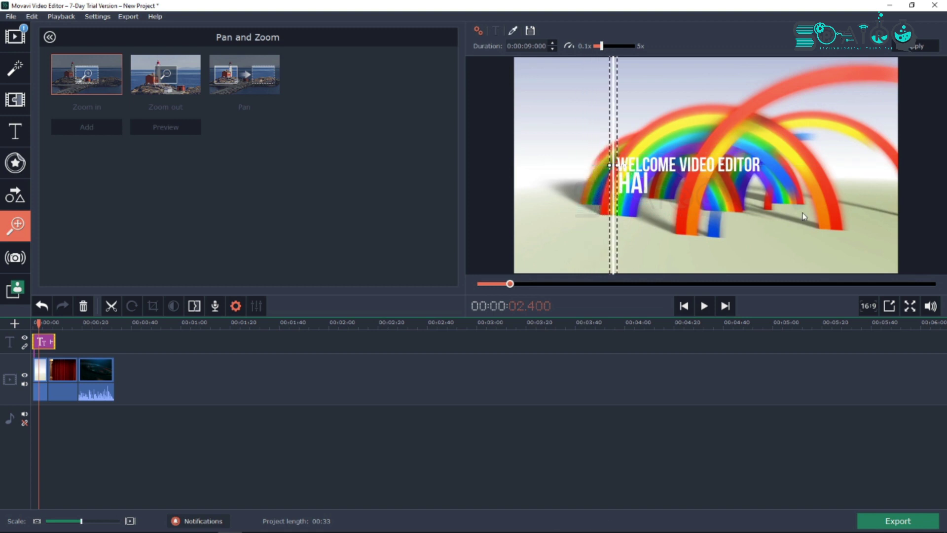
Step: Play the project from the start to review the title intro
click(785, 218)
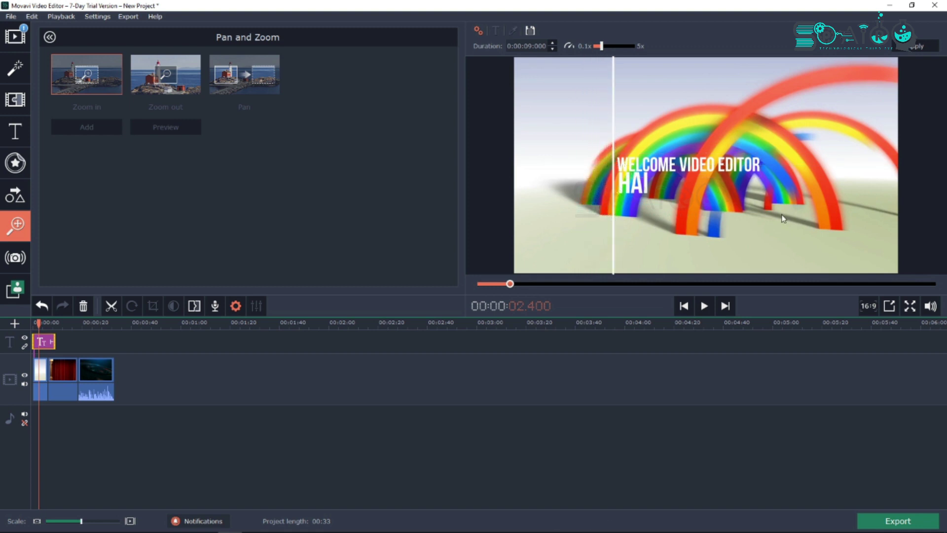
click(32, 324)
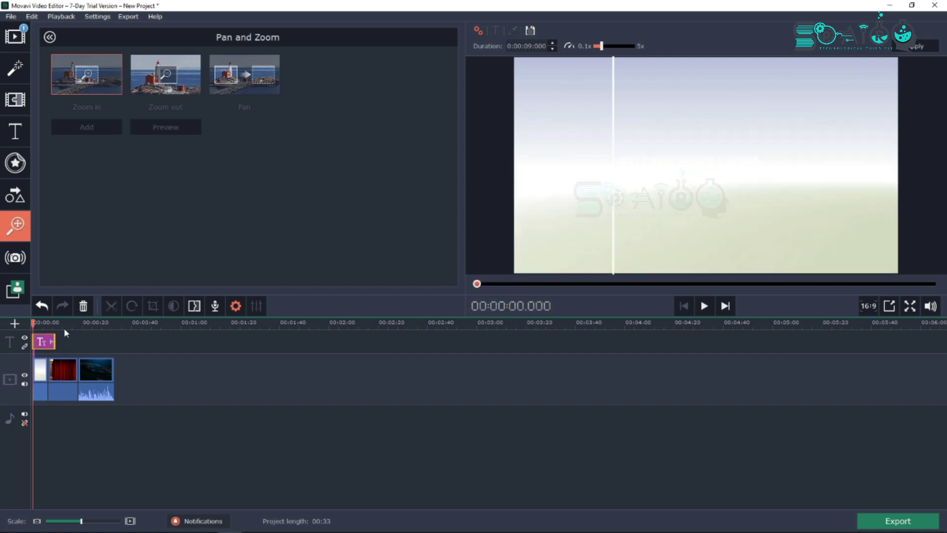
mouse_move(34, 324)
mouse_down()
mouse_move(44, 326)
mouse_move(2, 326)
mouse_up()
key(space)
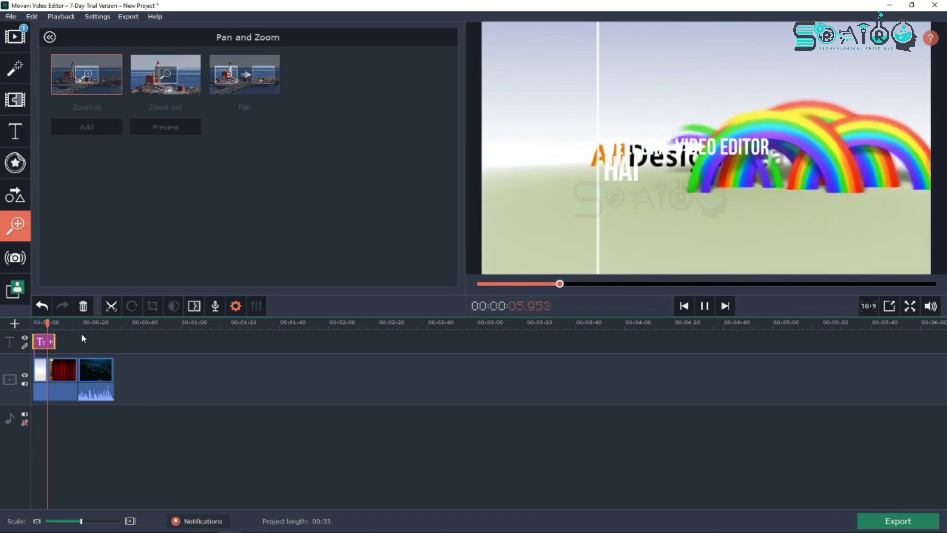
key(space)
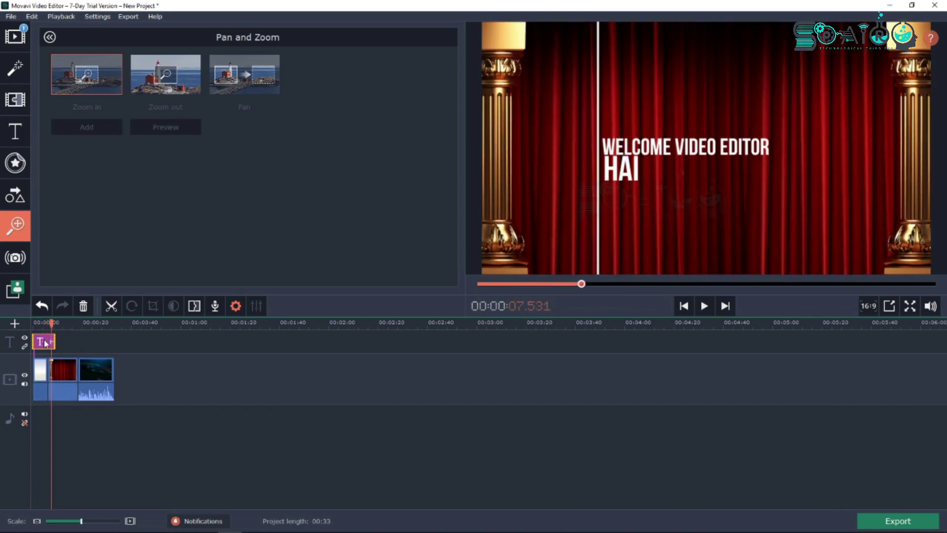
Step: Shorten the title clip on the timeline and scrub through the curtain scene
drag(54, 341, 49, 341)
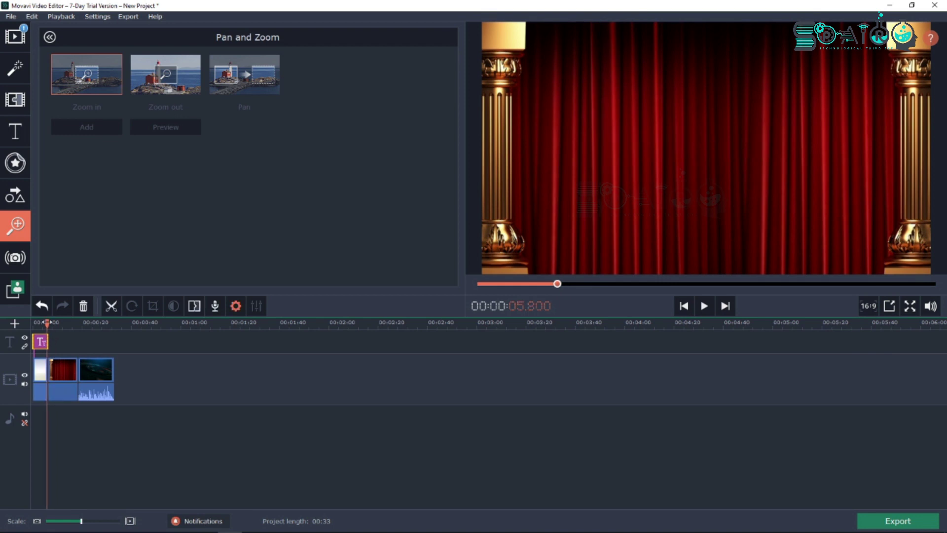
click(54, 323)
drag(54, 324, 103, 321)
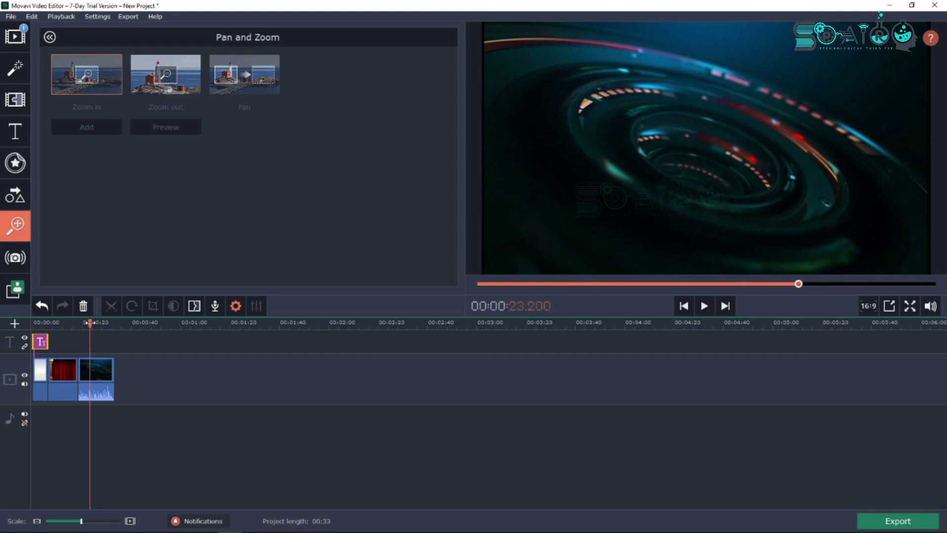
Step: Drop the Blinds transition onto the clip boundaries on the timeline
click(16, 100)
click(191, 66)
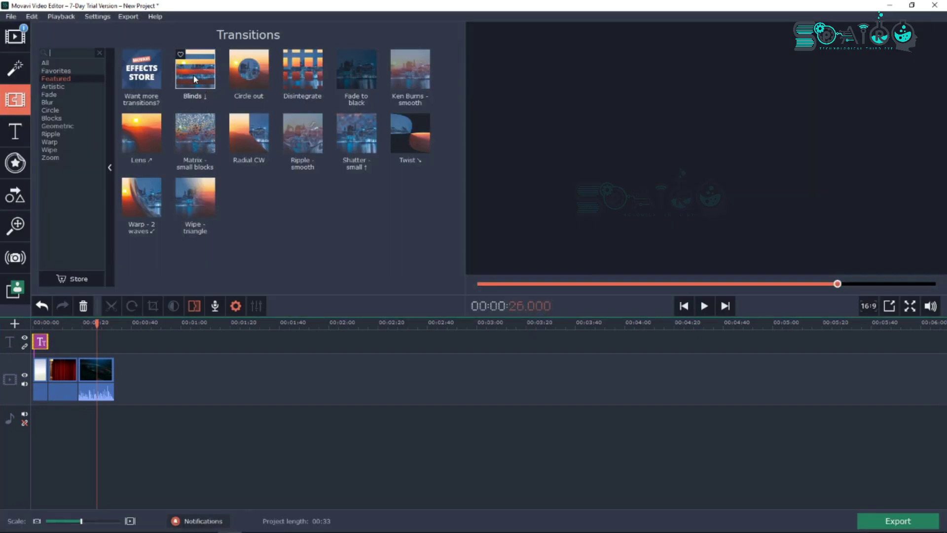
drag(193, 75, 75, 377)
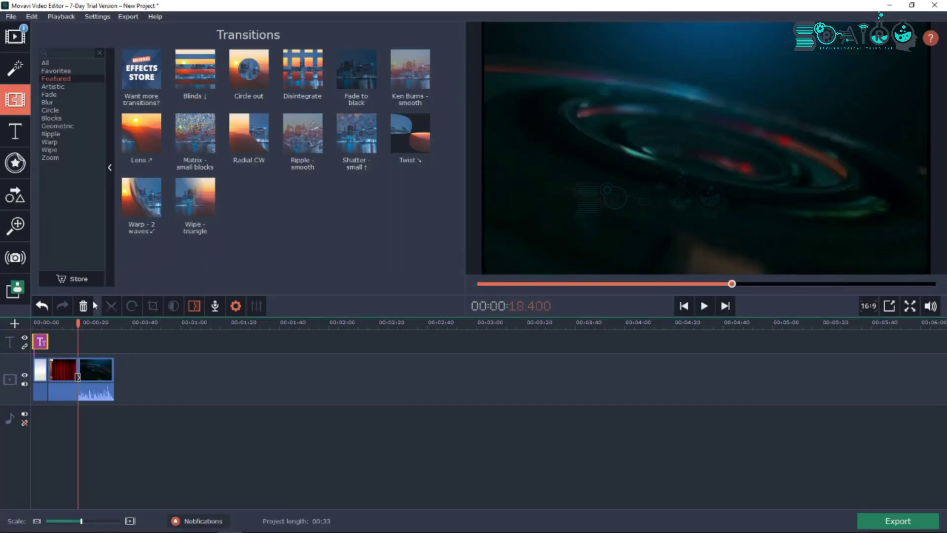
drag(190, 97, 71, 363)
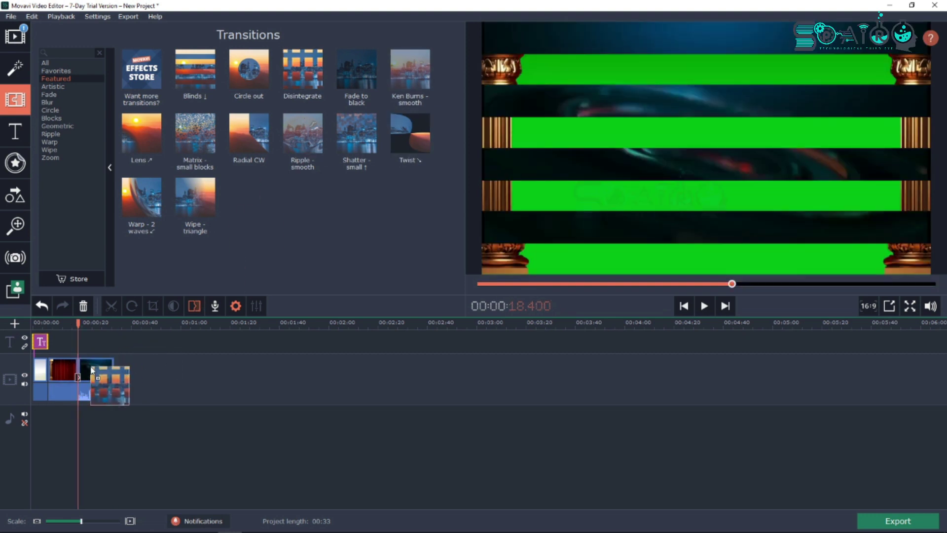
drag(413, 155, 48, 375)
Step: Play back from the curtain scene to check the transition
drag(47, 318, 45, 324)
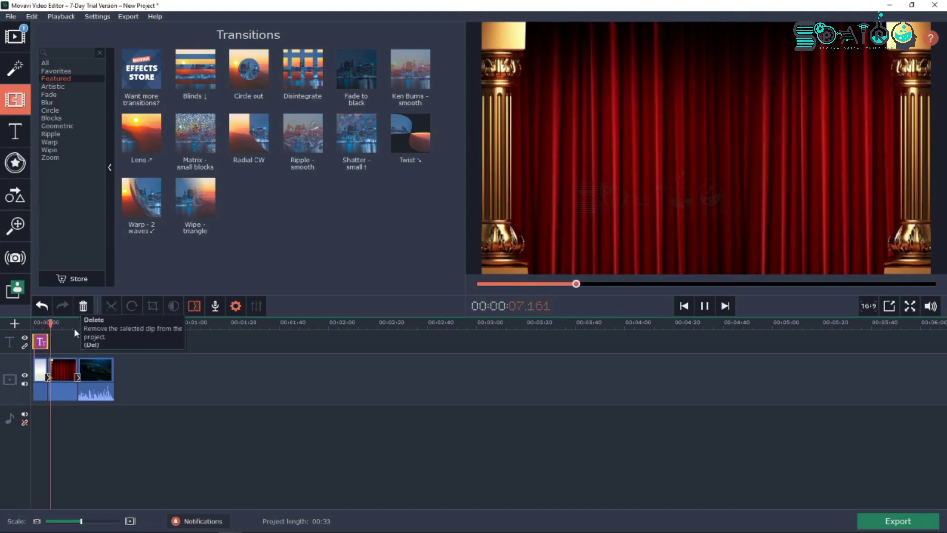
click(74, 327)
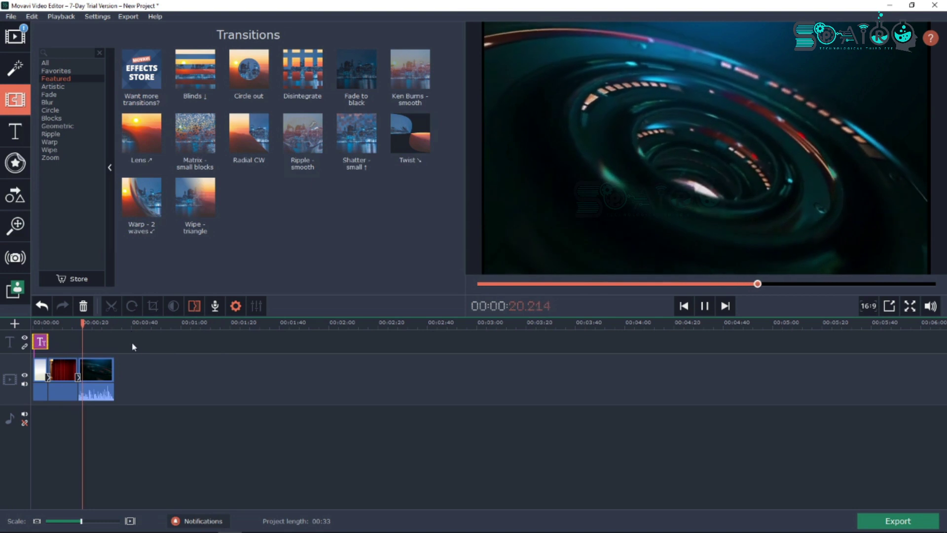
key(space)
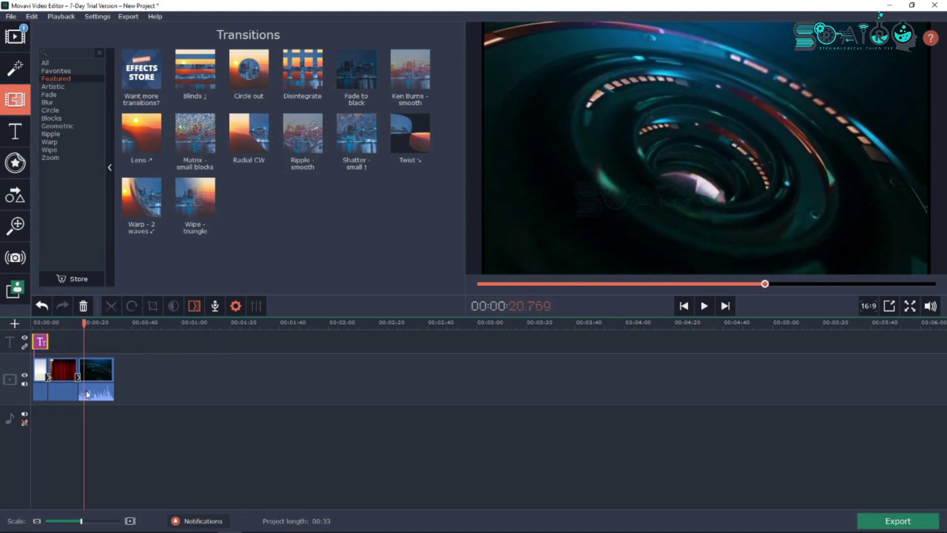
Step: Lower the last clip's audio volume and listen to the change
click(89, 395)
right_click(100, 395)
click(79, 390)
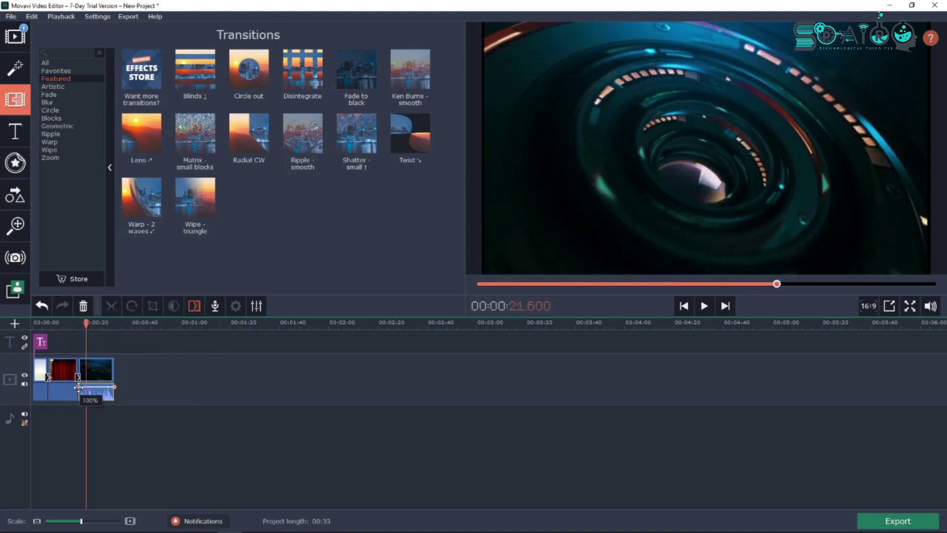
drag(77, 391, 99, 400)
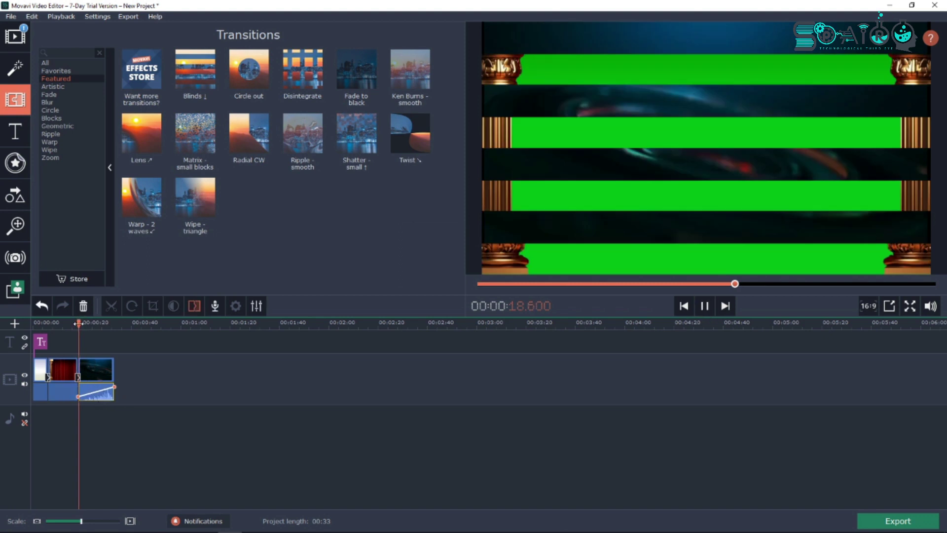
key(space)
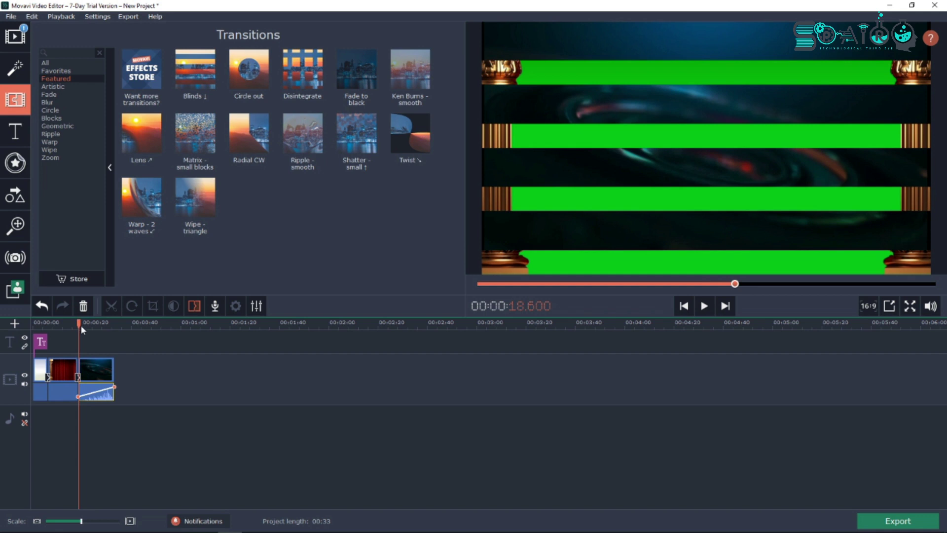
key(space)
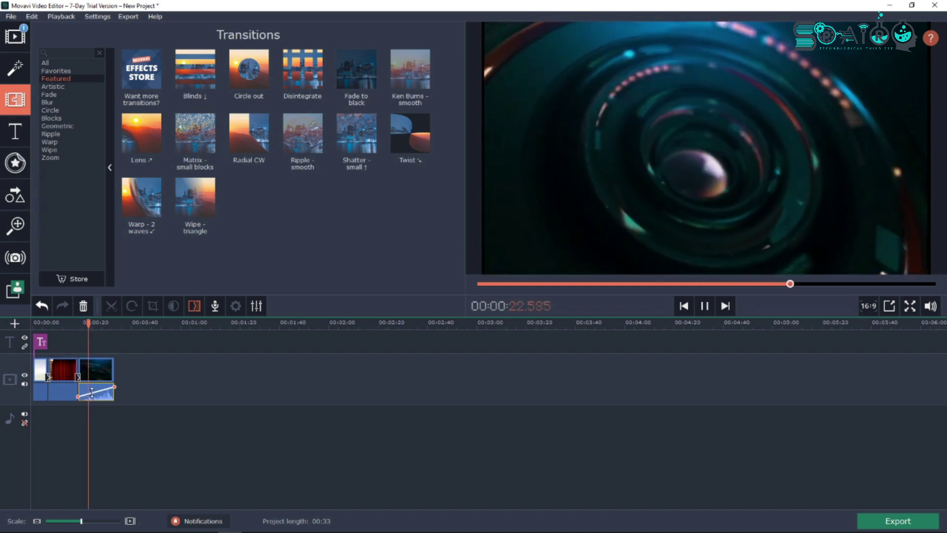
Step: Try a volume fade at the clip end, then delete the last clip's audio
drag(114, 386, 113, 387)
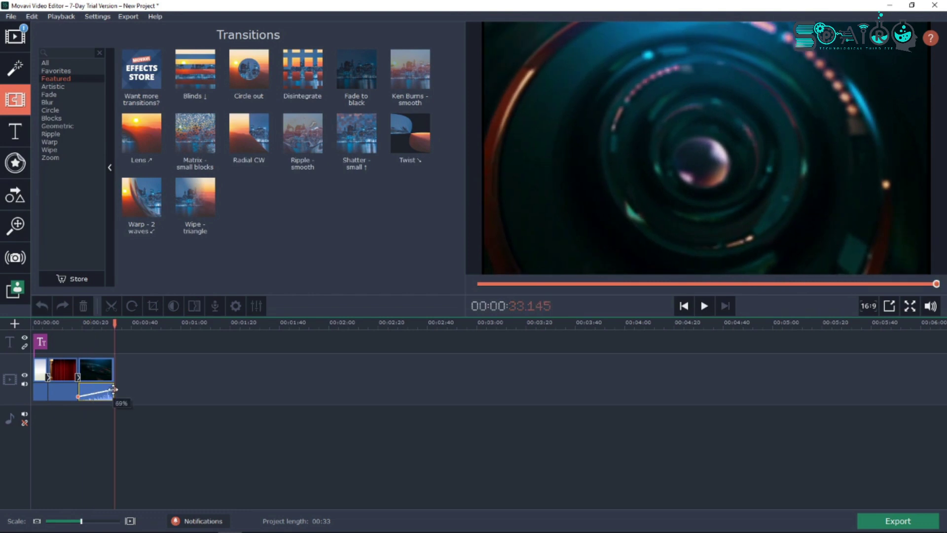
key(space)
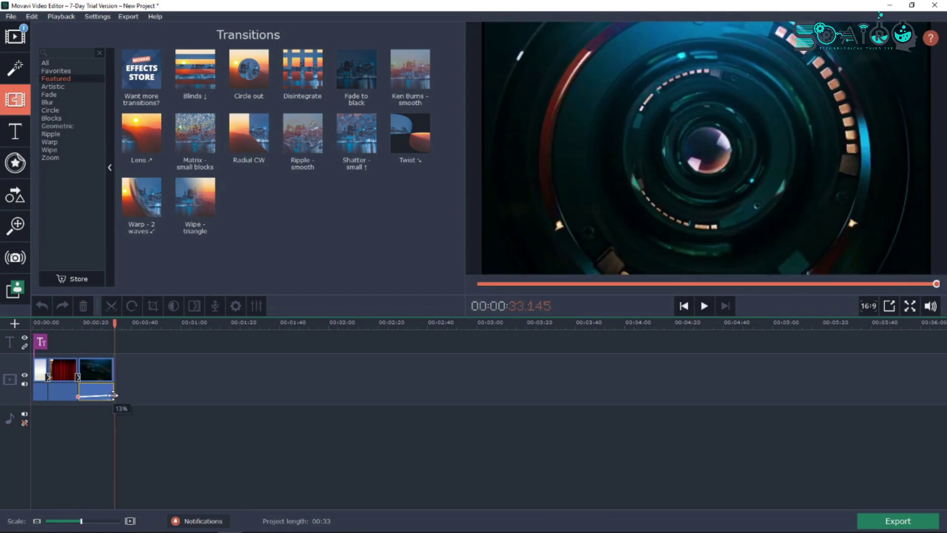
click(97, 386)
click(79, 392)
click(108, 391)
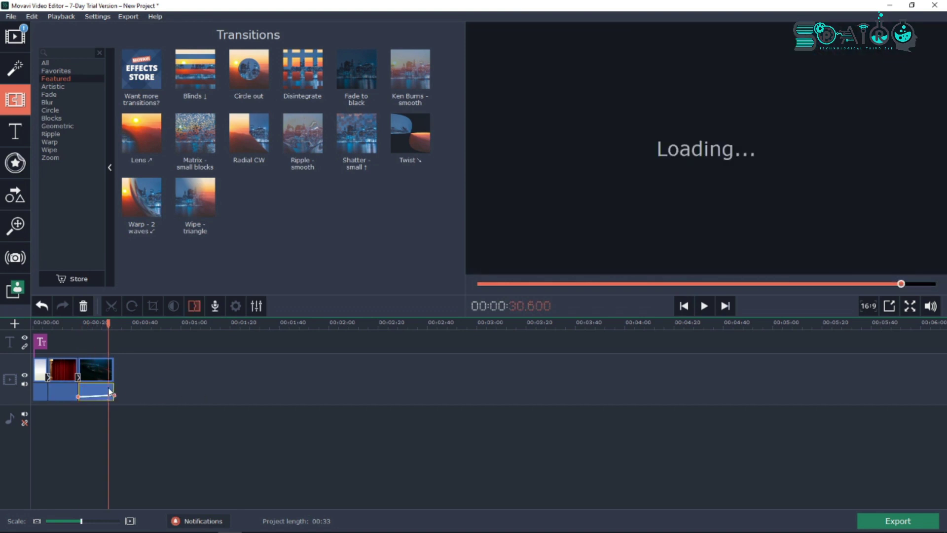
key(Delete)
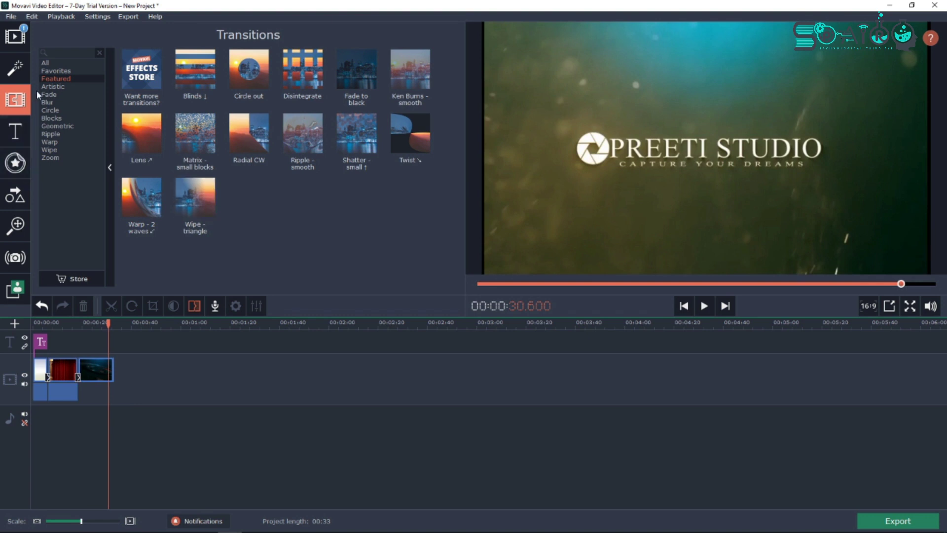
Step: Apply the Old movie - vignette filter to the third timeline clip
click(18, 69)
click(286, 133)
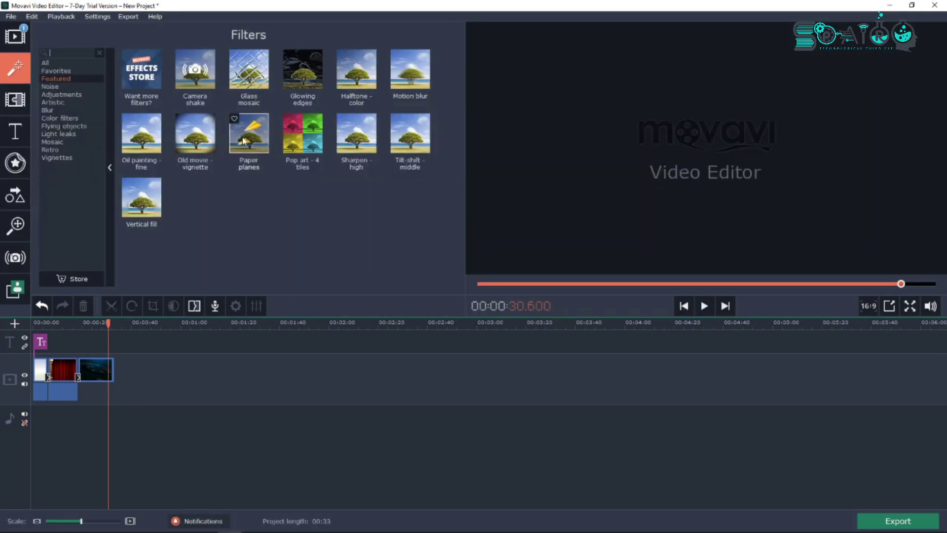
drag(185, 149, 87, 367)
Step: Add Halftone - color to the same clip and preview from about 0:16
drag(84, 323, 74, 328)
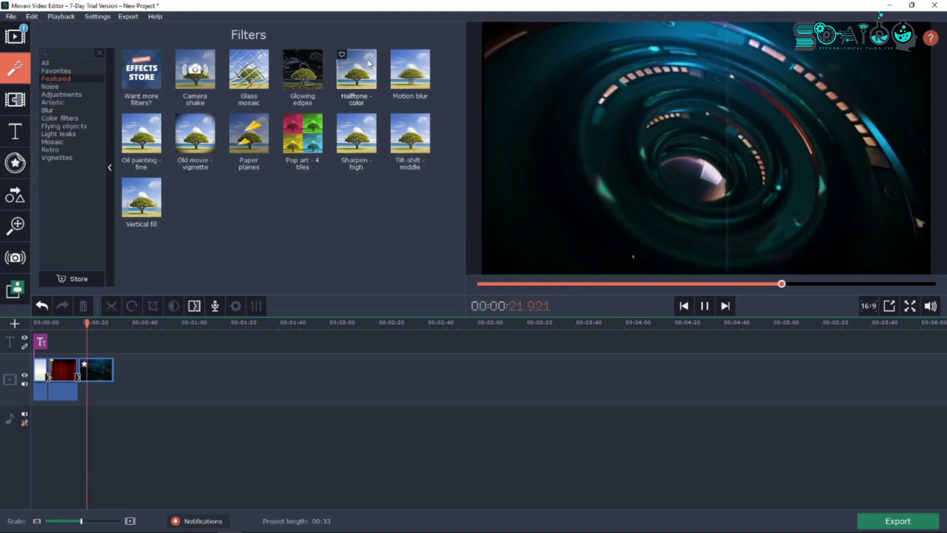
mouse_move(357, 71)
mouse_down()
mouse_move(341, 189)
mouse_move(95, 370)
mouse_up()
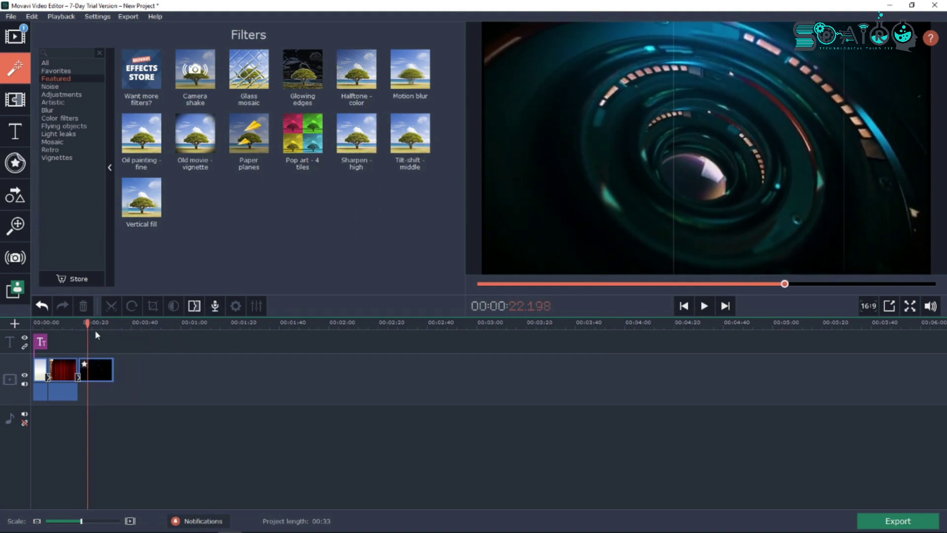
key(space)
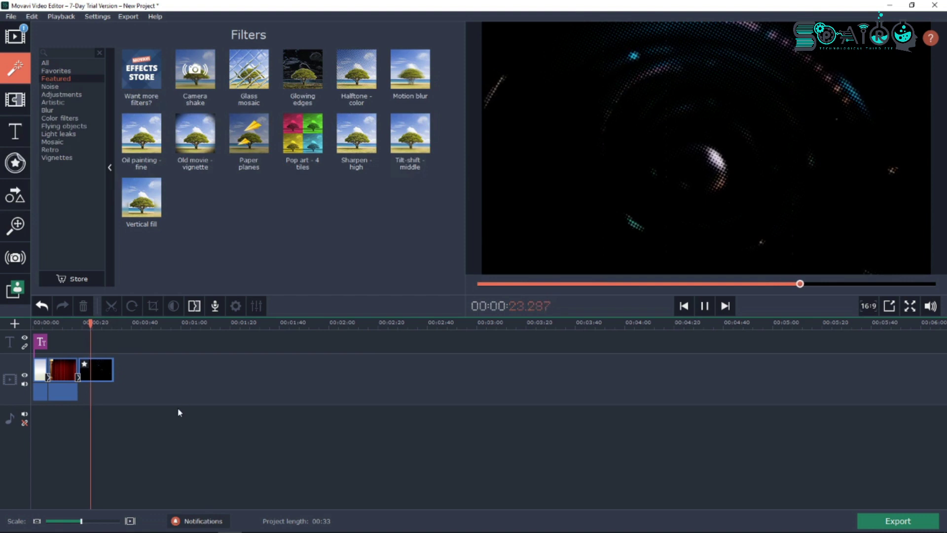
Step: Delete Halftone - color from the third clip's Applied Effects, keeping Old movie - vignette
double_click(101, 376)
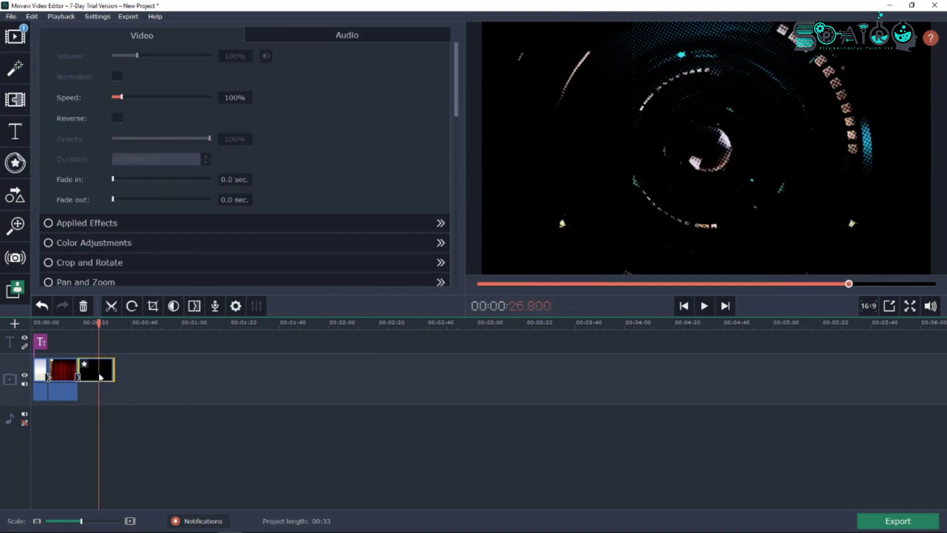
scroll(207, 134, down, 2)
scroll(209, 144, up, 2)
click(87, 367)
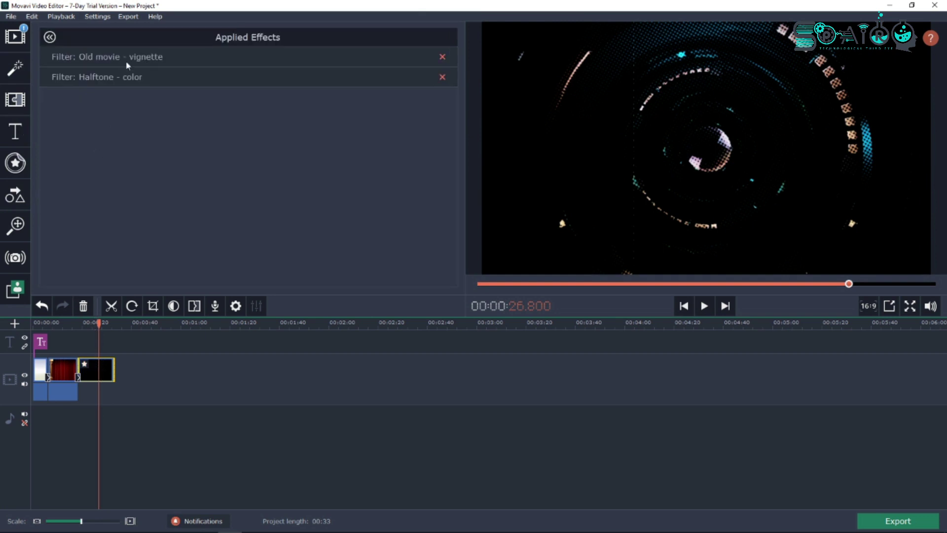
click(443, 77)
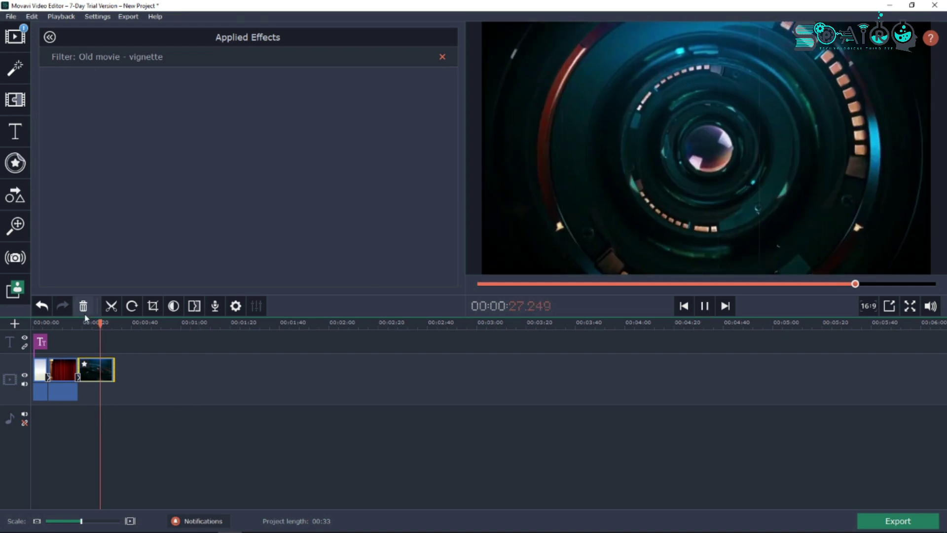
key(space)
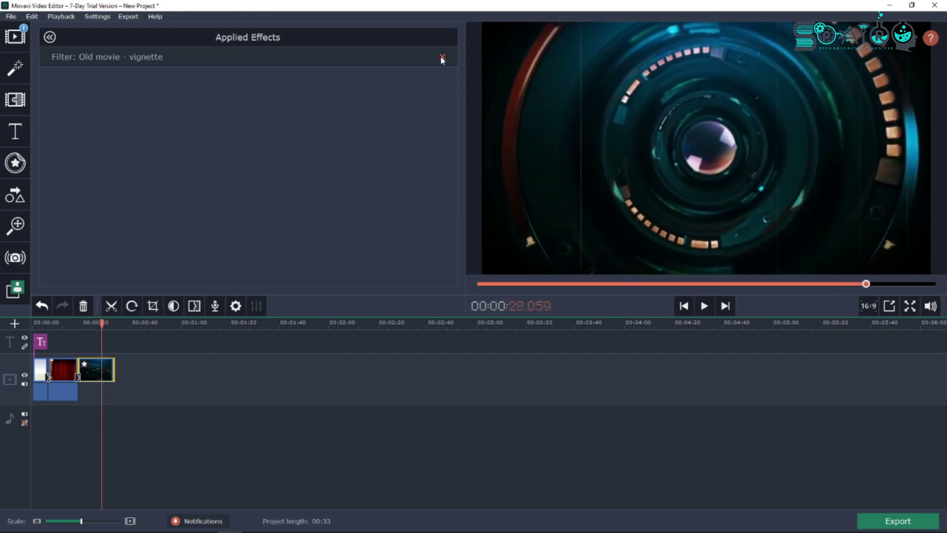
Step: Remove the Old movie - vignette filter and add the Umbrella sticker to the timeline
click(442, 58)
click(14, 132)
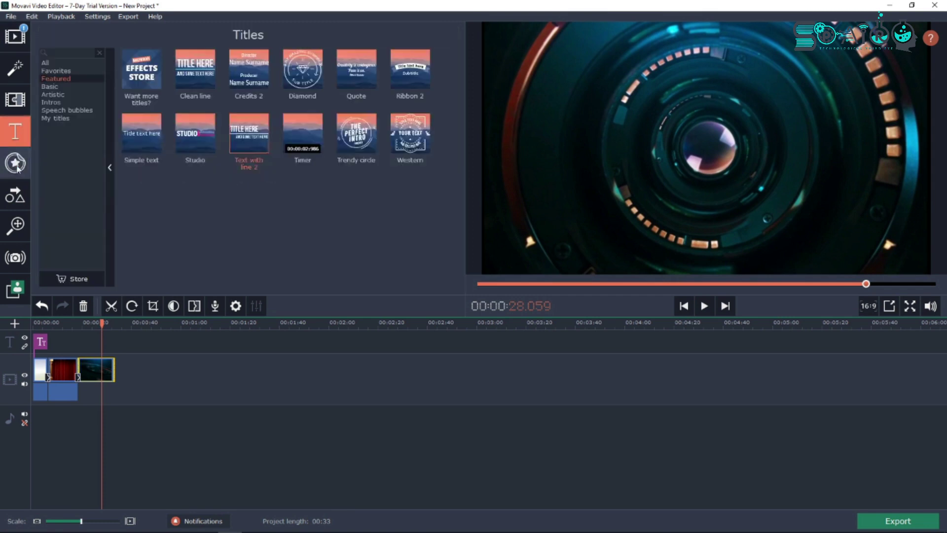
click(17, 169)
drag(159, 134, 88, 345)
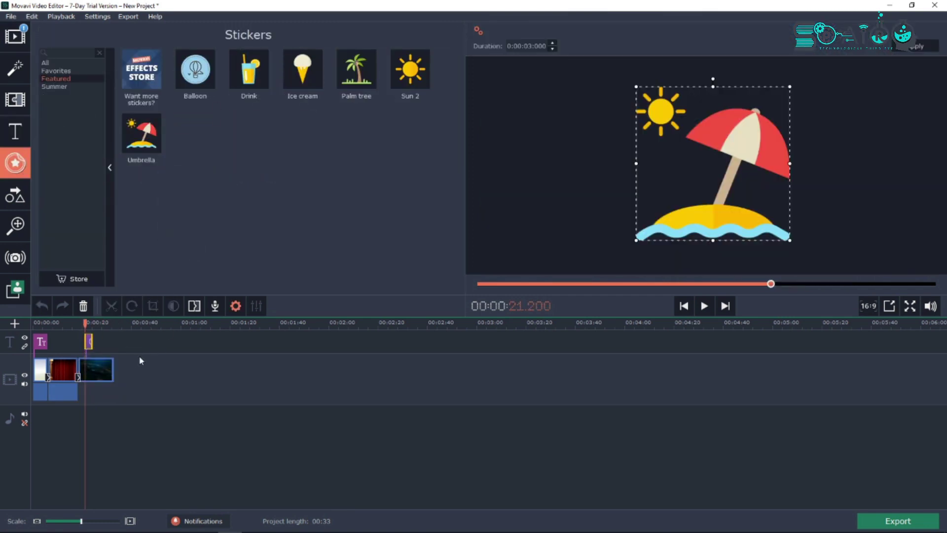
click(87, 324)
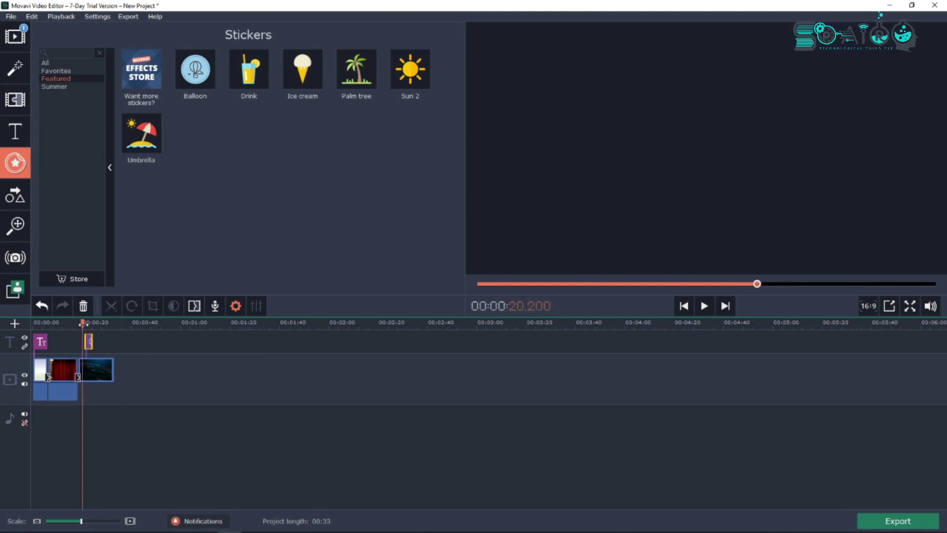
key(space)
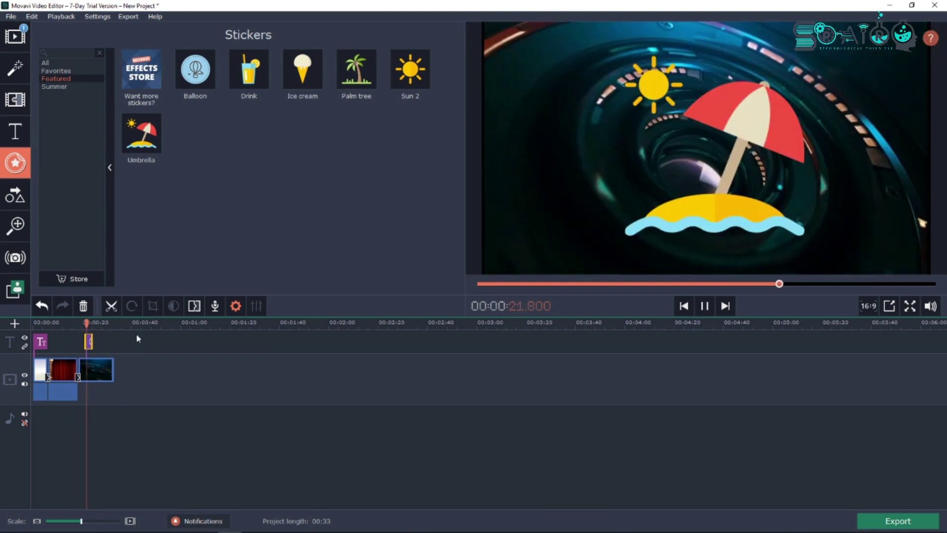
Step: Tilt the umbrella about 45°, move it to the frame's right edge, and preview
click(759, 111)
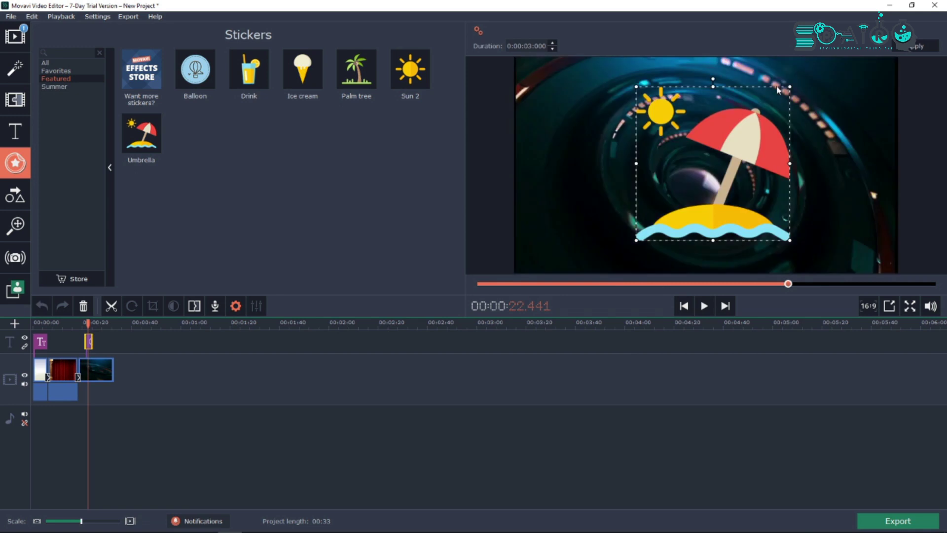
mouse_move(713, 80)
mouse_down()
mouse_move(680, 87)
mouse_move(699, 111)
mouse_move(709, 157)
mouse_move(725, 162)
mouse_up()
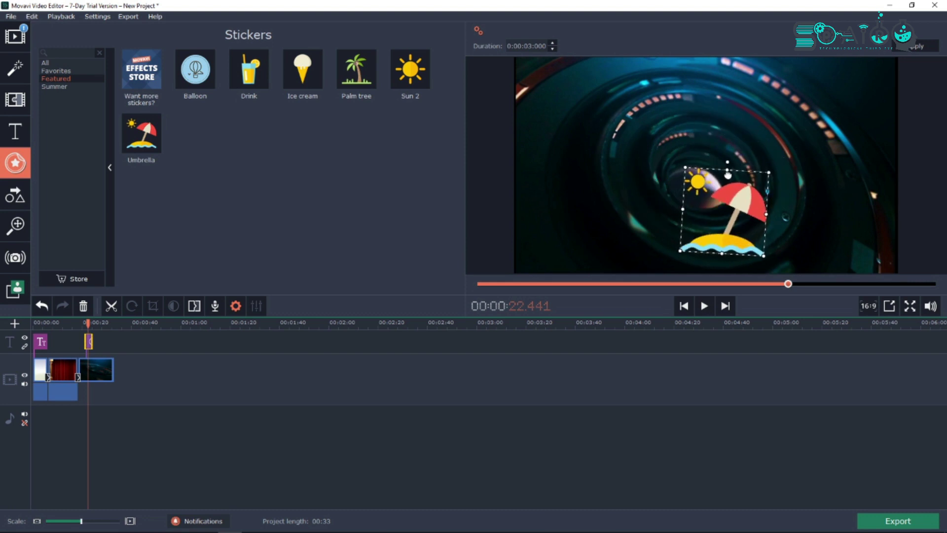
mouse_move(732, 215)
mouse_down()
mouse_move(846, 219)
mouse_move(835, 230)
mouse_up()
key(space)
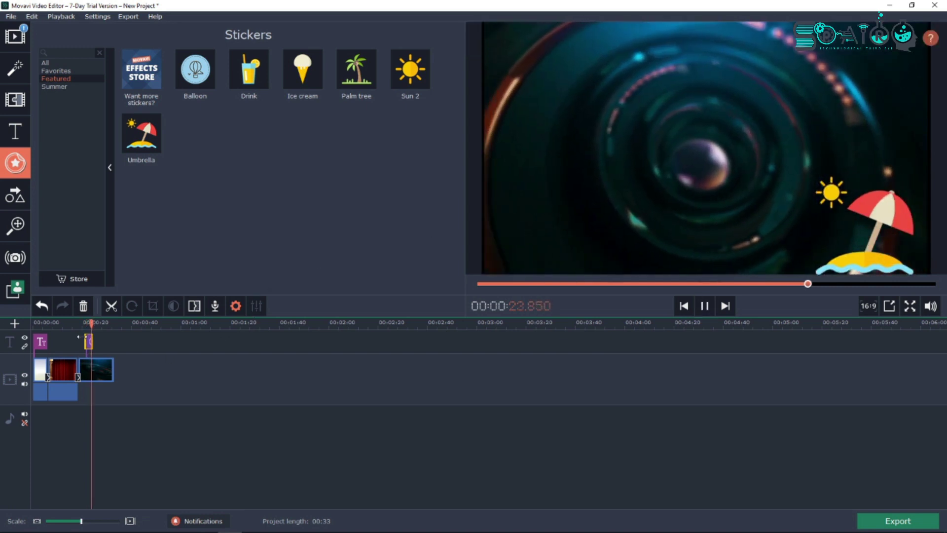
key(space)
Step: Add the red Basic head 2 arrow callout mid-video
click(14, 199)
click(202, 143)
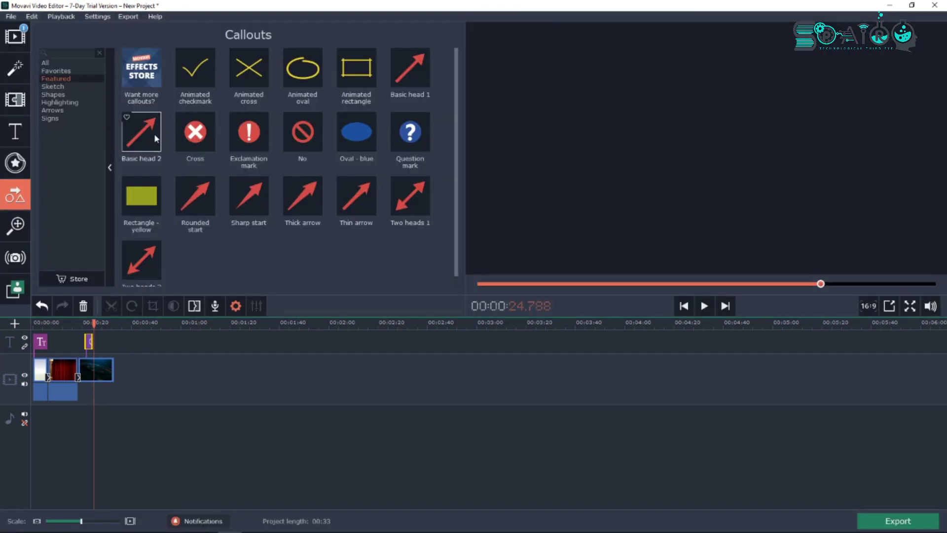
mouse_move(153, 133)
mouse_down()
mouse_move(55, 328)
mouse_move(77, 324)
mouse_up()
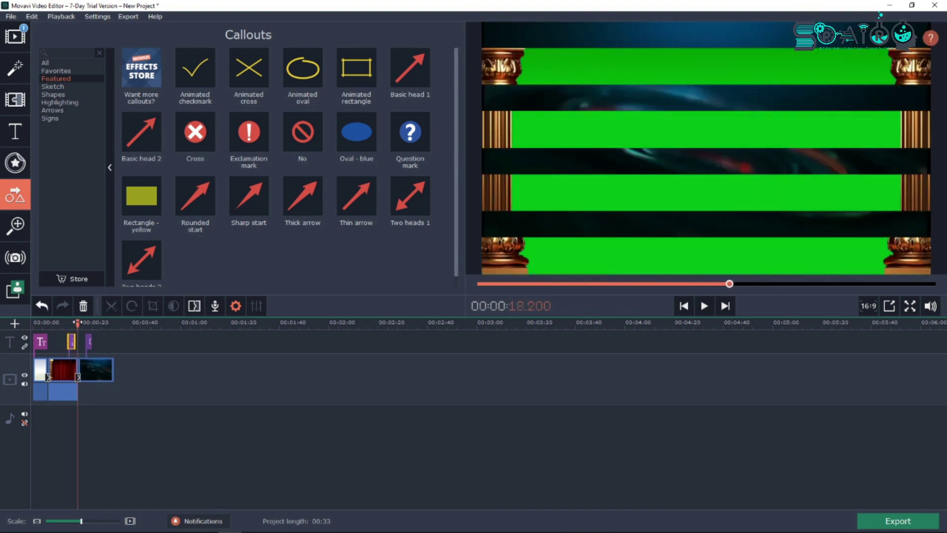
Step: Place the red Cross callout at about 0:29 over the PREETI STUDIO logo and preview
drag(198, 133, 108, 341)
key(space)
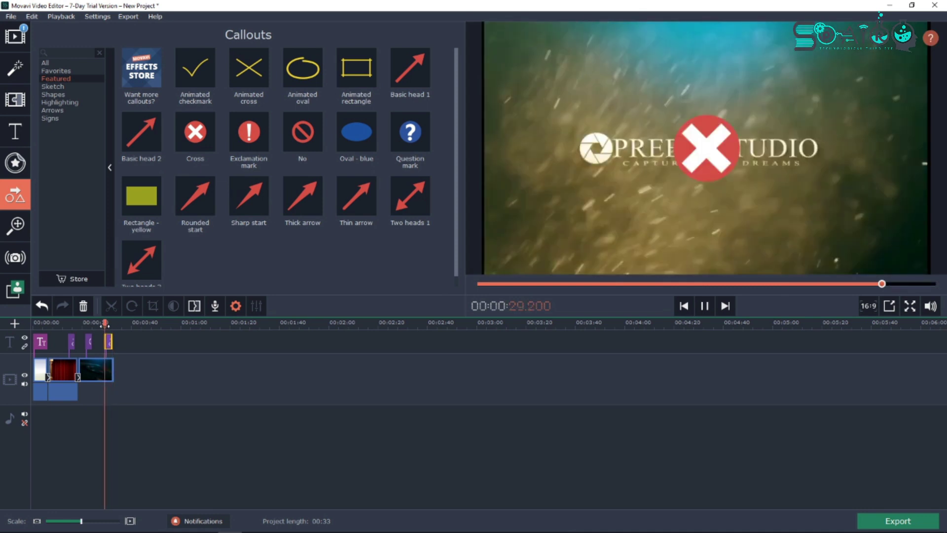
key(space)
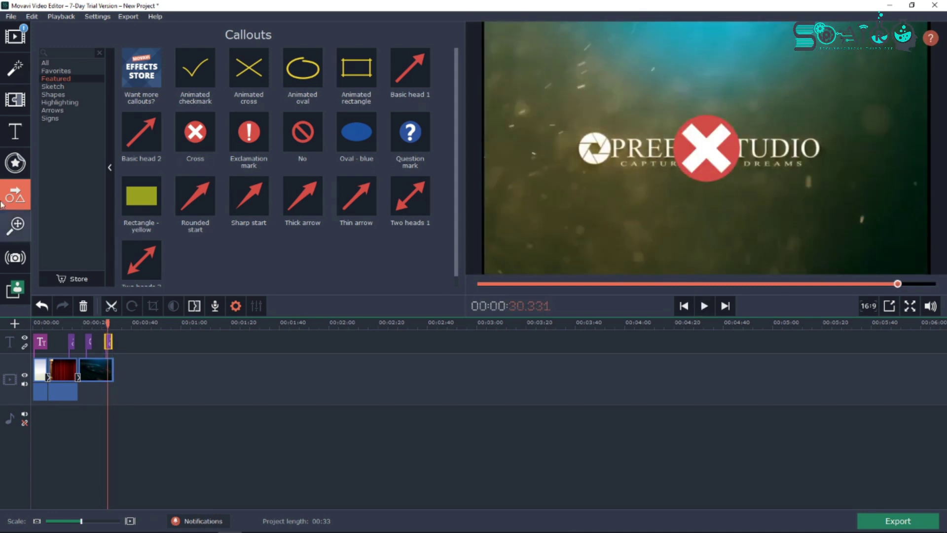
click(18, 229)
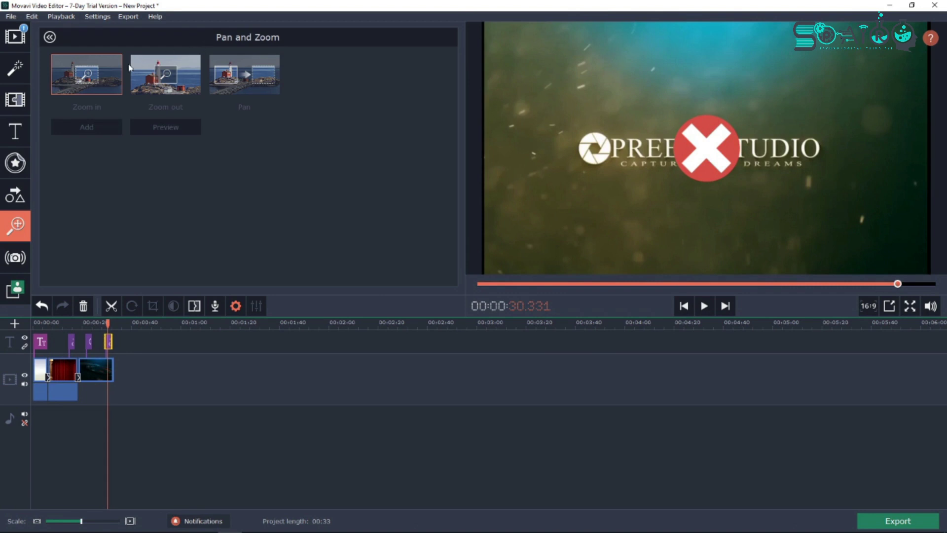
Step: Import the obsessed Irish bagpipes instrumental MP3 into the project
key(End)
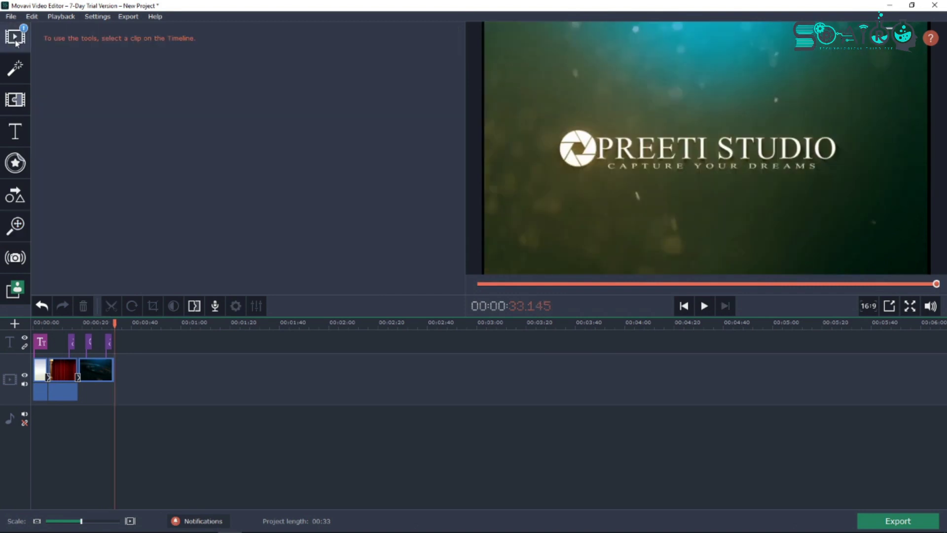
click(16, 37)
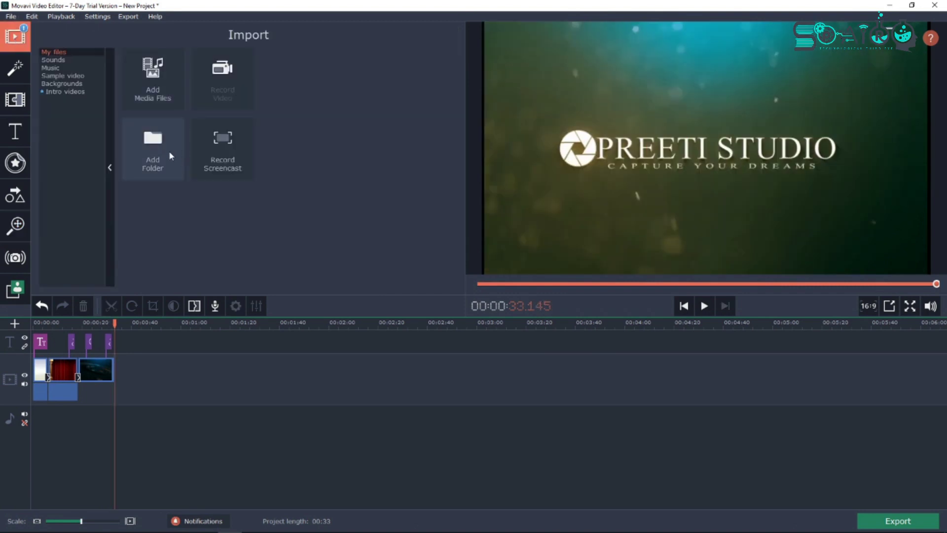
click(150, 88)
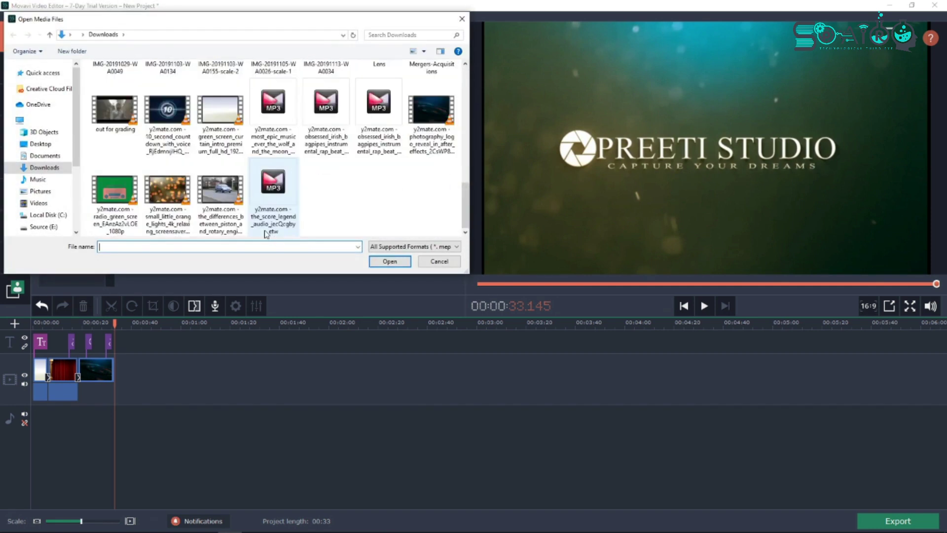
double_click(326, 107)
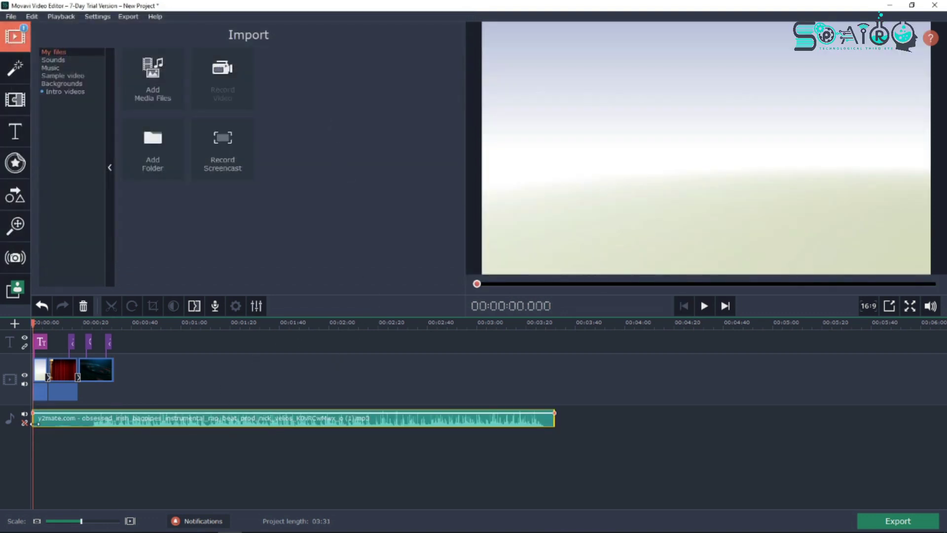
Step: Trim the music to the 33-second project length and move it to 0:00
drag(34, 420, 368, 421)
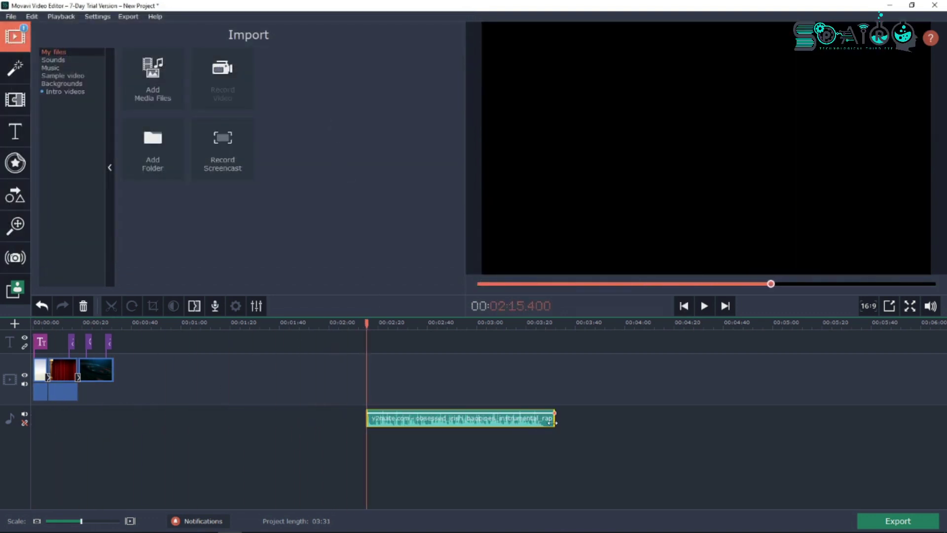
mouse_move(557, 420)
mouse_down()
mouse_move(41, 422)
mouse_move(117, 421)
mouse_up()
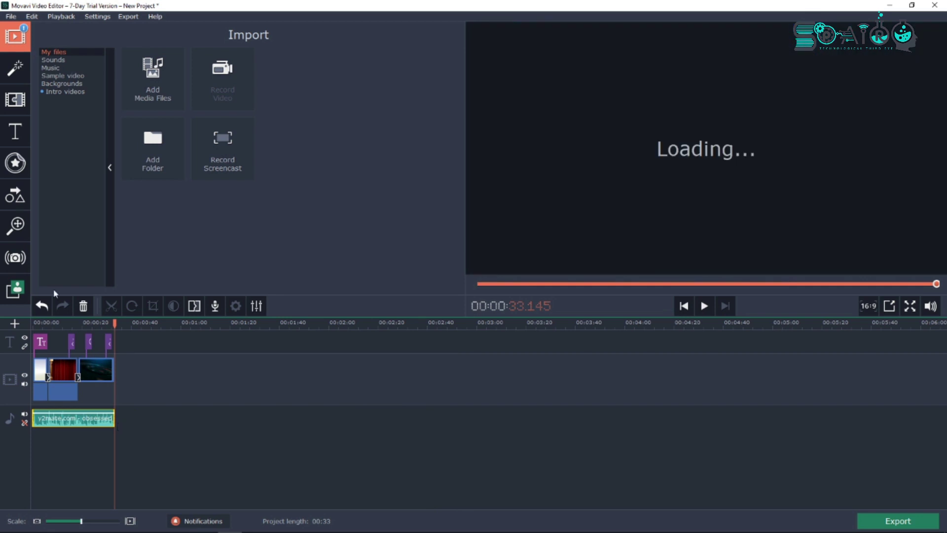
drag(74, 324, 33, 377)
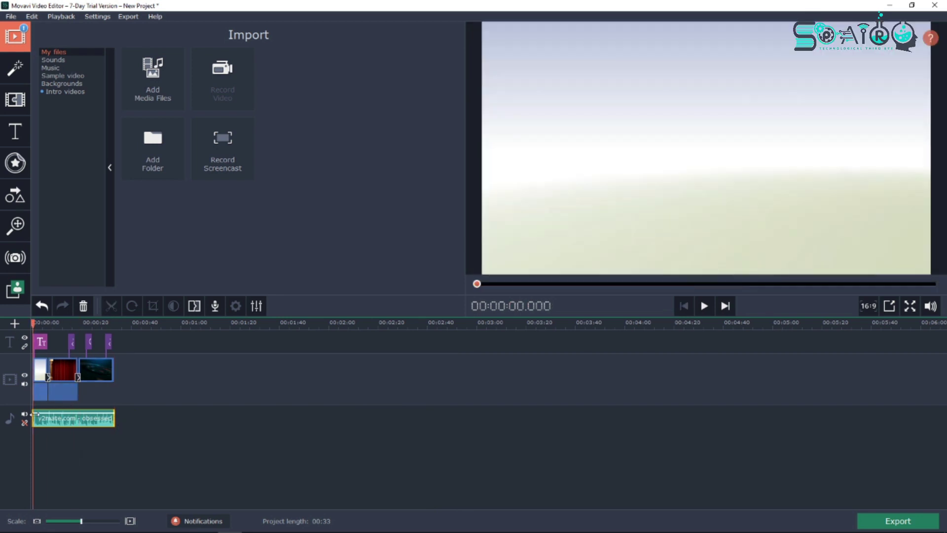
Step: Preview the new music, jumping between points around 0:18 and 0:25
key(space)
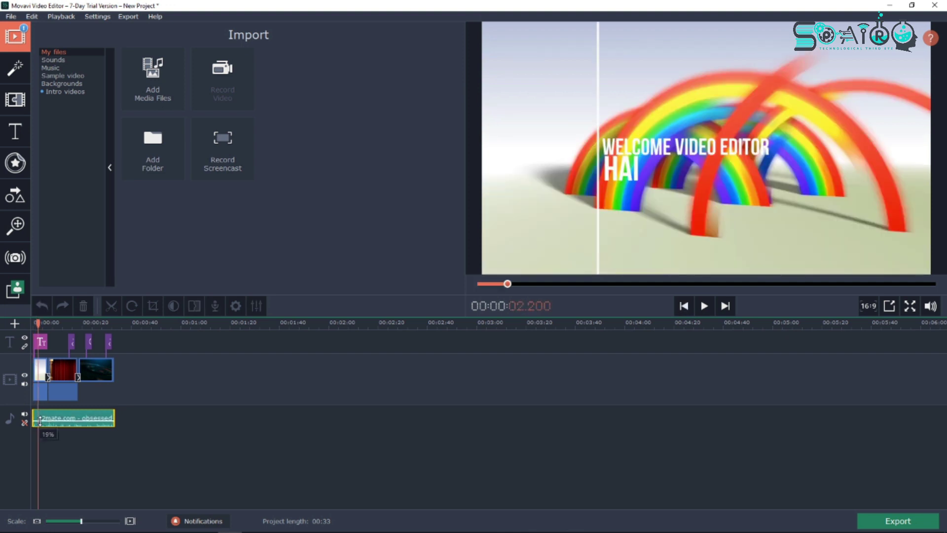
key(space)
click(94, 420)
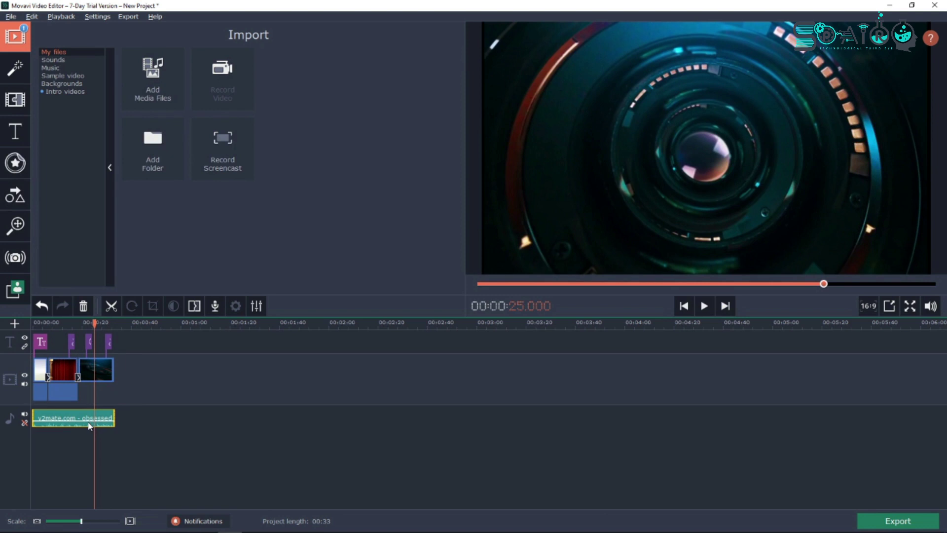
right_click(74, 423)
click(67, 419)
click(78, 419)
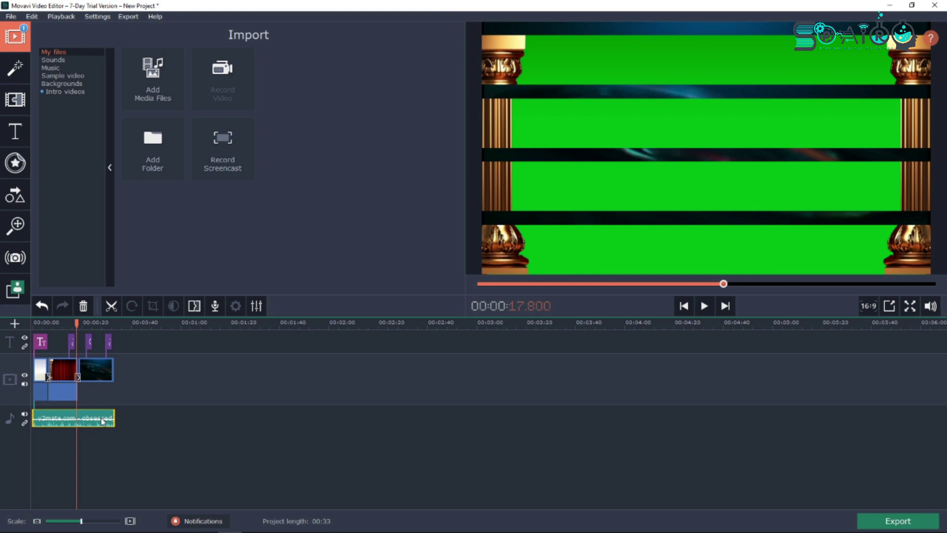
click(102, 421)
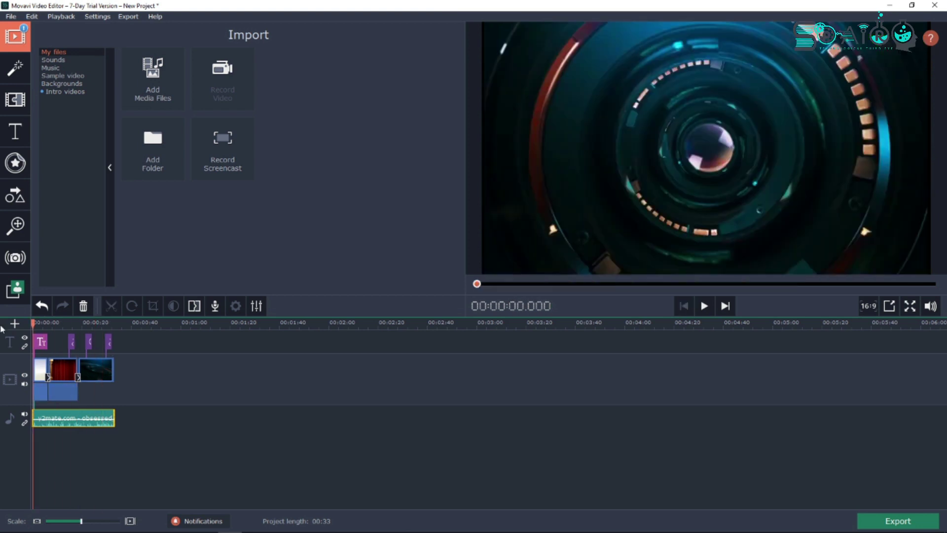
Step: Play the green-screen arrow clip and pause around 16.5 seconds
drag(102, 324, 3, 329)
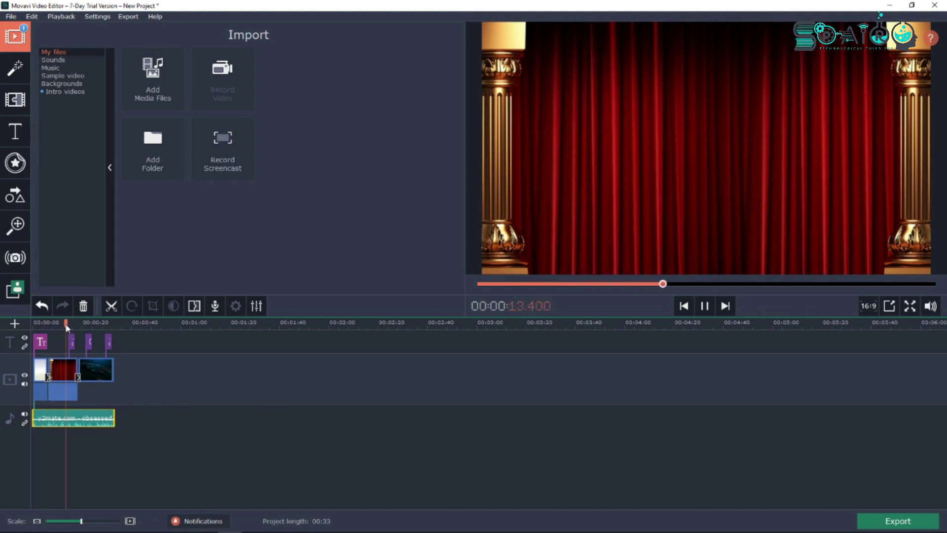
drag(54, 323, 70, 324)
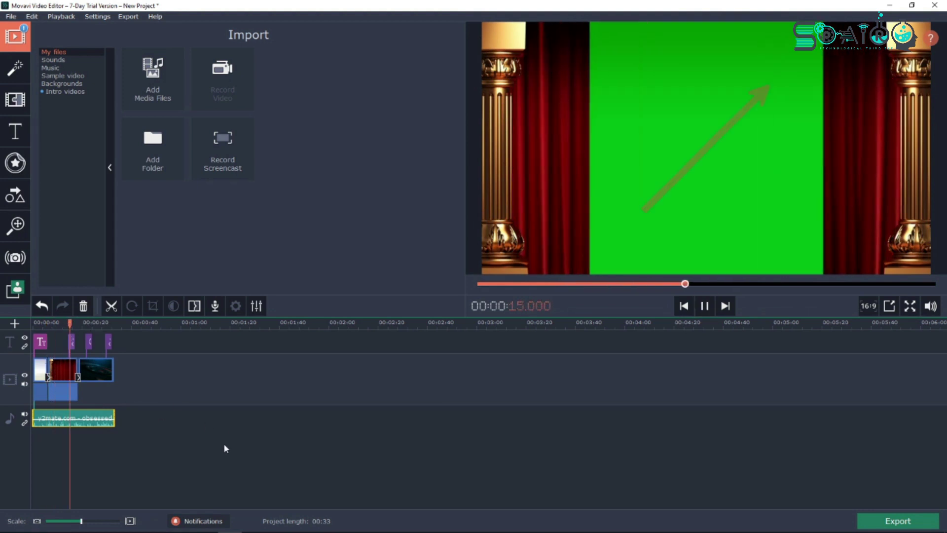
key(space)
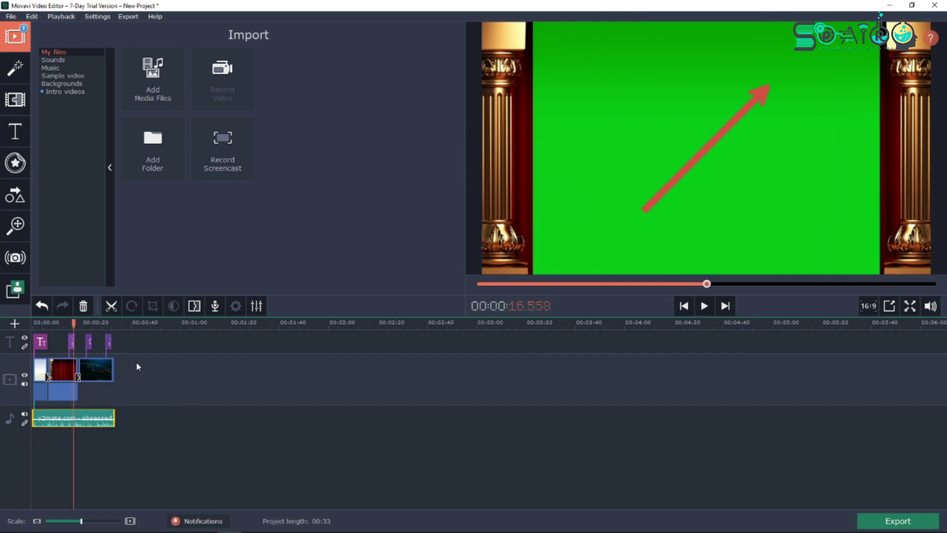
click(15, 163)
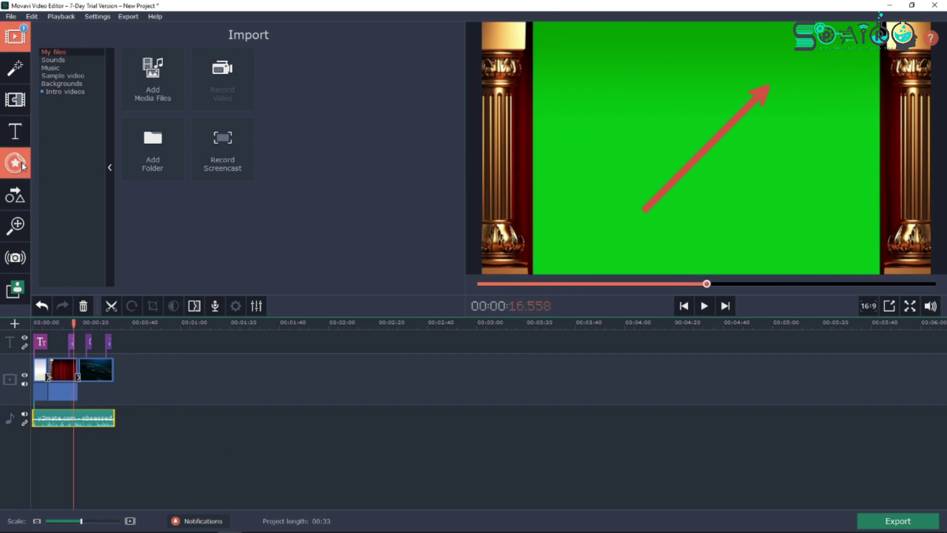
Step: Browse the effect tools to Chroma Key and select the red curtain clip
click(15, 195)
click(18, 227)
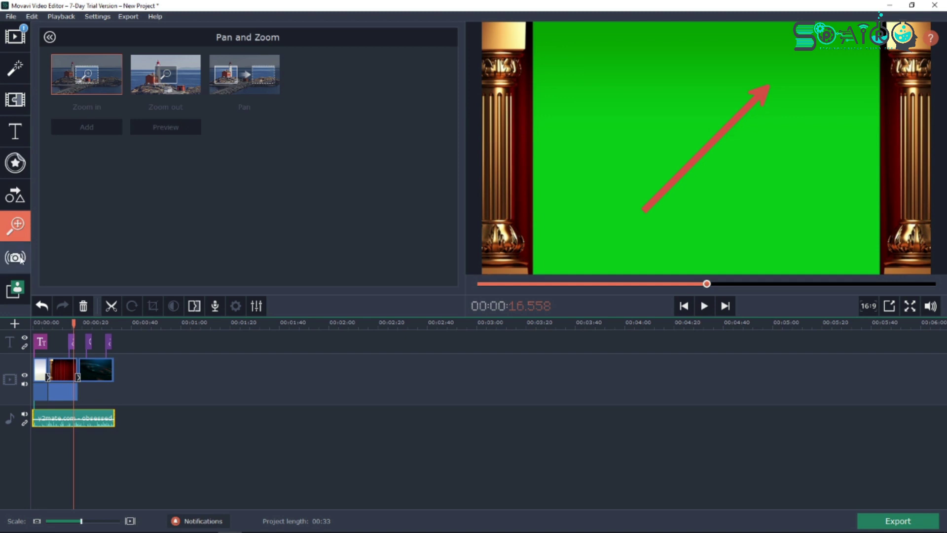
click(21, 265)
click(12, 294)
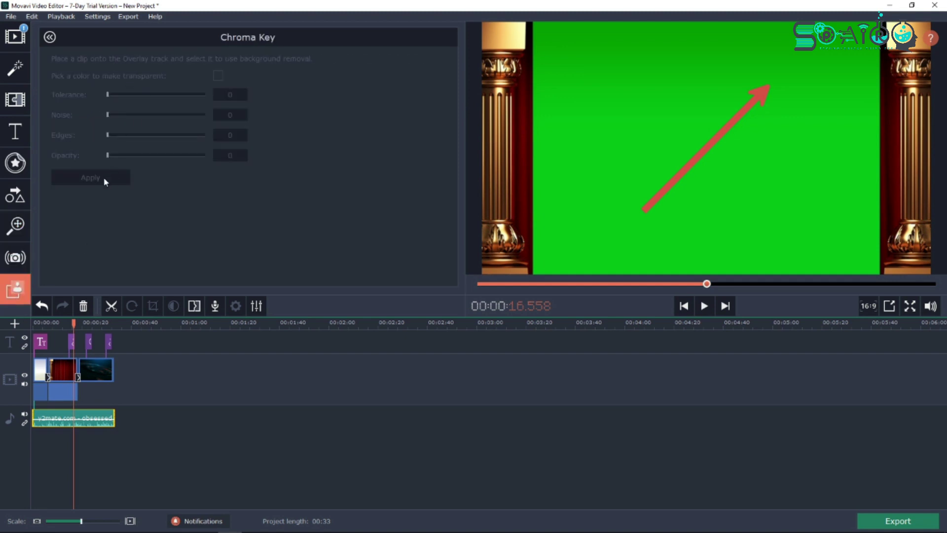
click(64, 367)
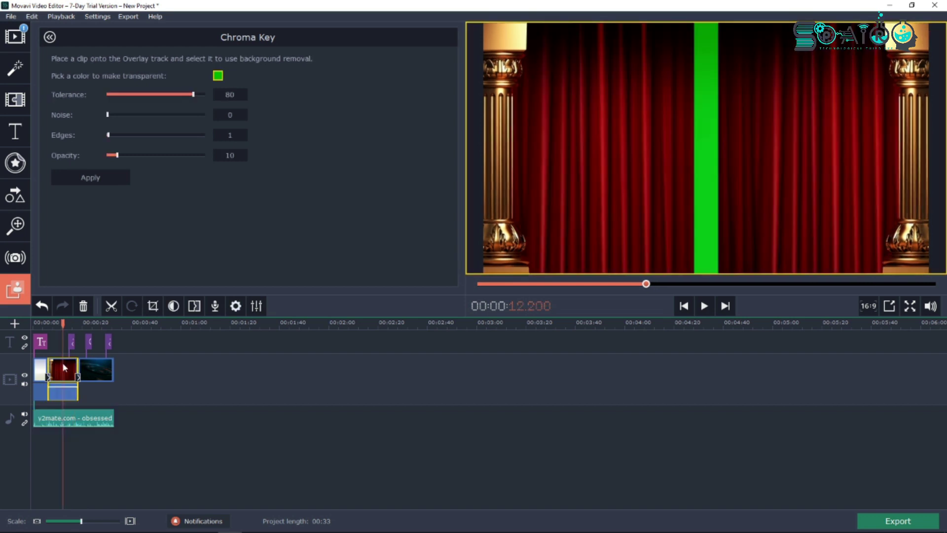
Step: Key out green from the curtain clip with tolerance 65 and apply it
click(219, 76)
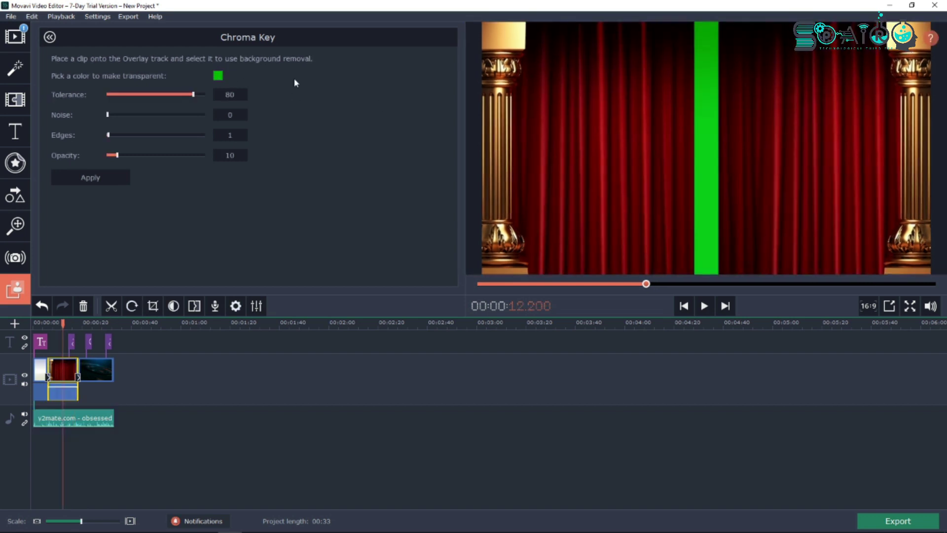
drag(183, 93, 192, 95)
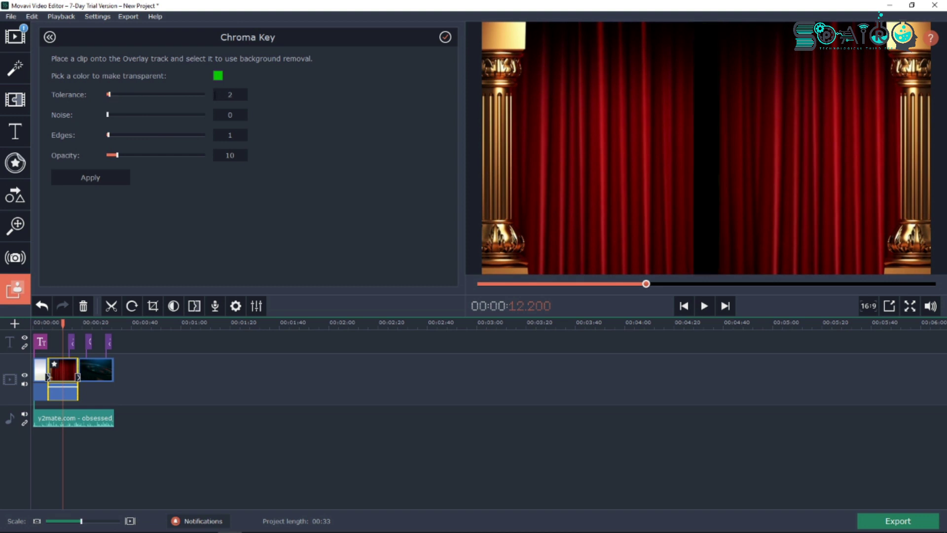
drag(108, 93, 149, 96)
click(176, 95)
click(89, 178)
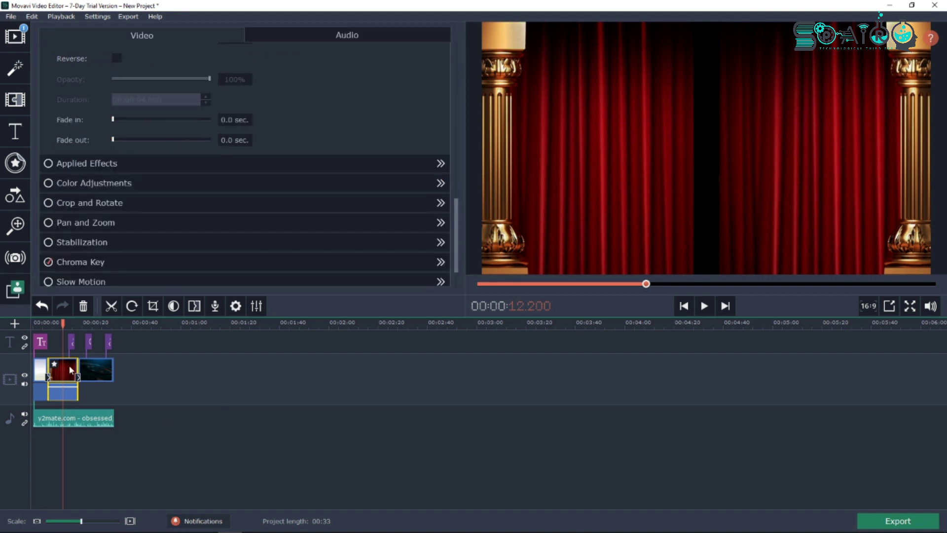
Step: Move the curtain clip onto an overlay track, preview the composite, and select the overlay clip
drag(72, 393, 72, 348)
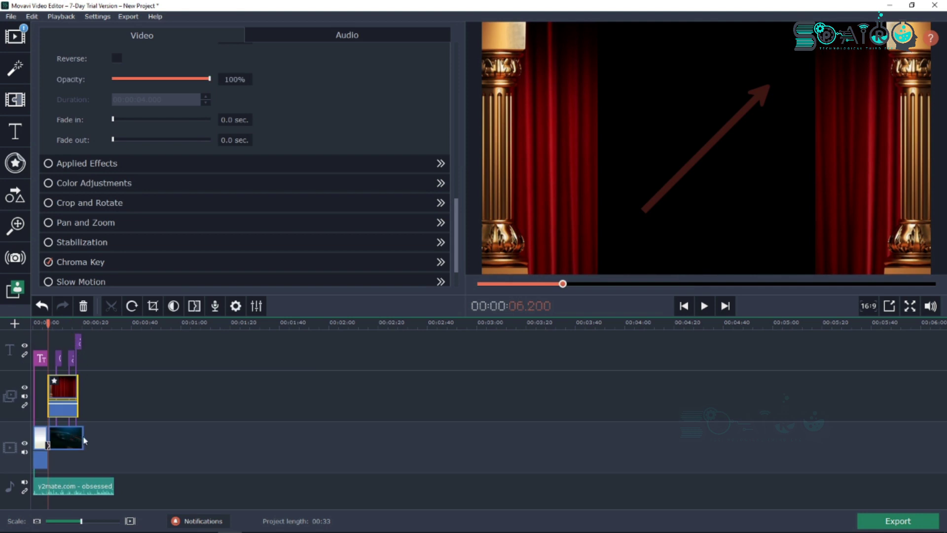
key(space)
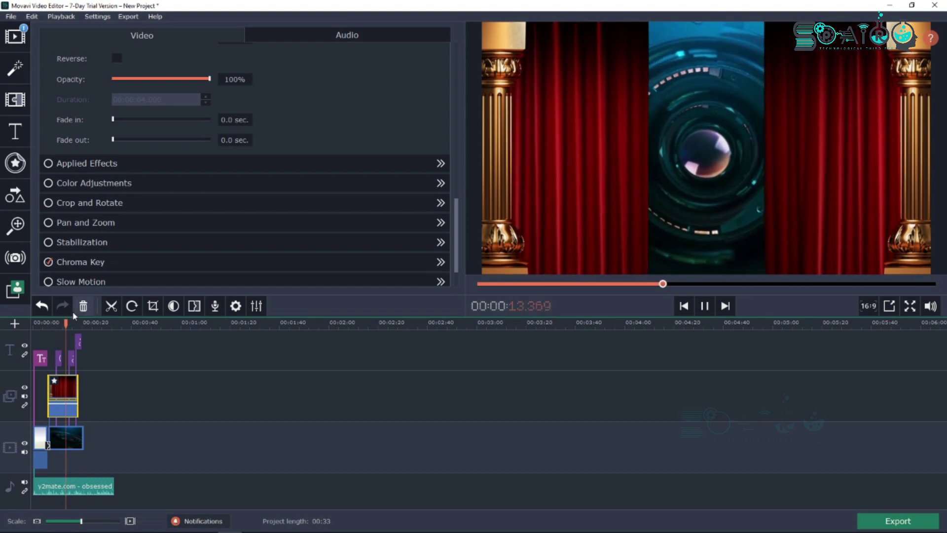
key(space)
click(66, 396)
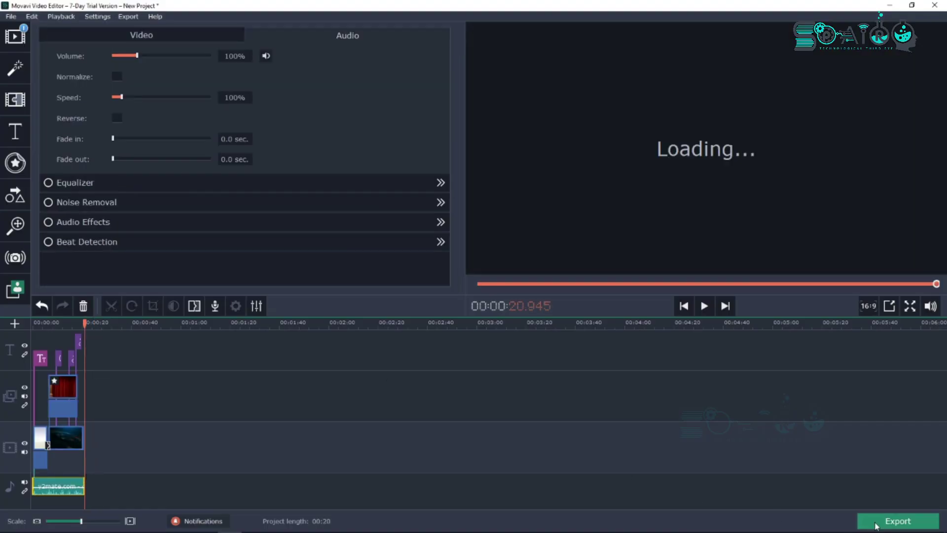
Step: Start the project export and continue in trial mode
click(907, 522)
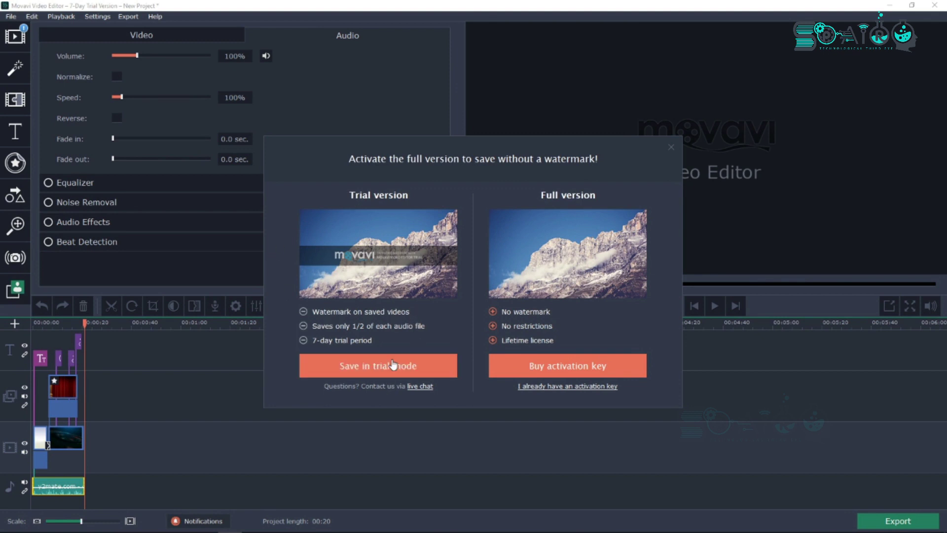
click(409, 367)
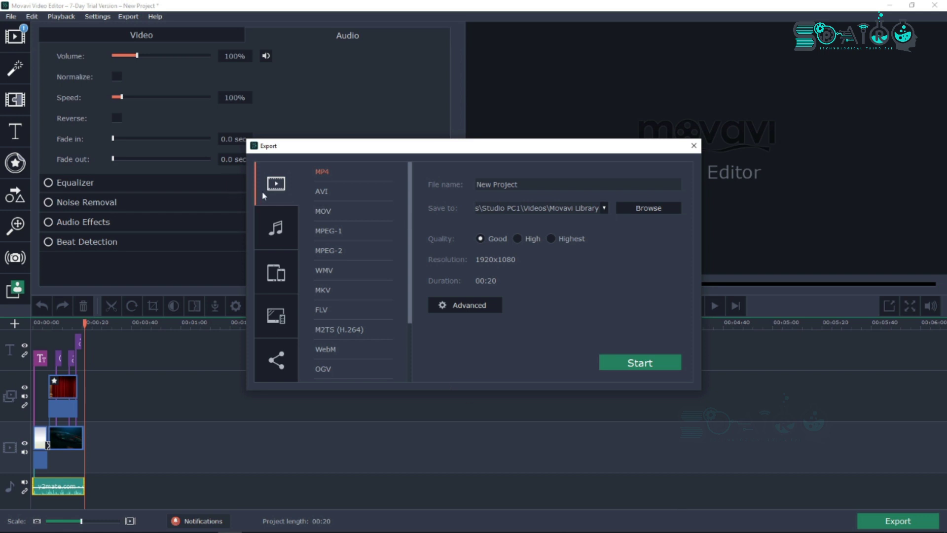
click(275, 235)
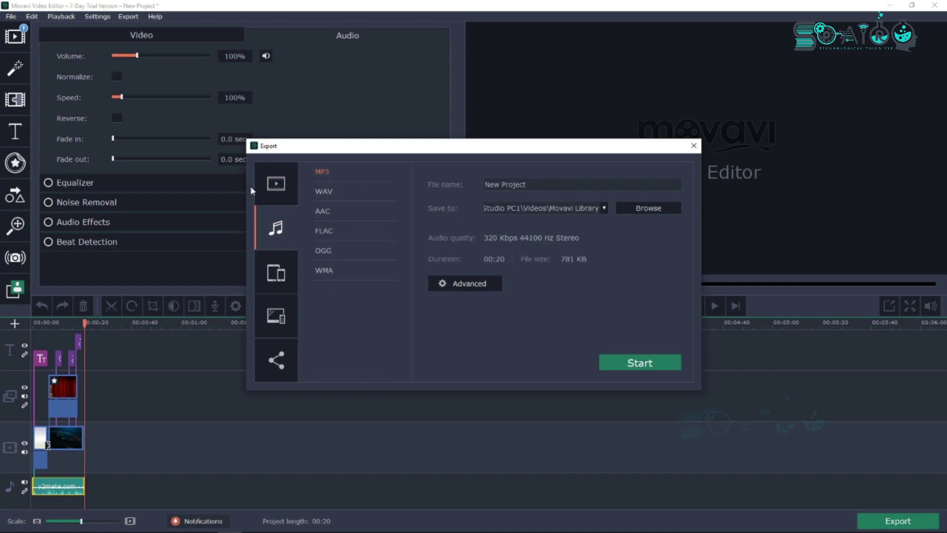
click(282, 188)
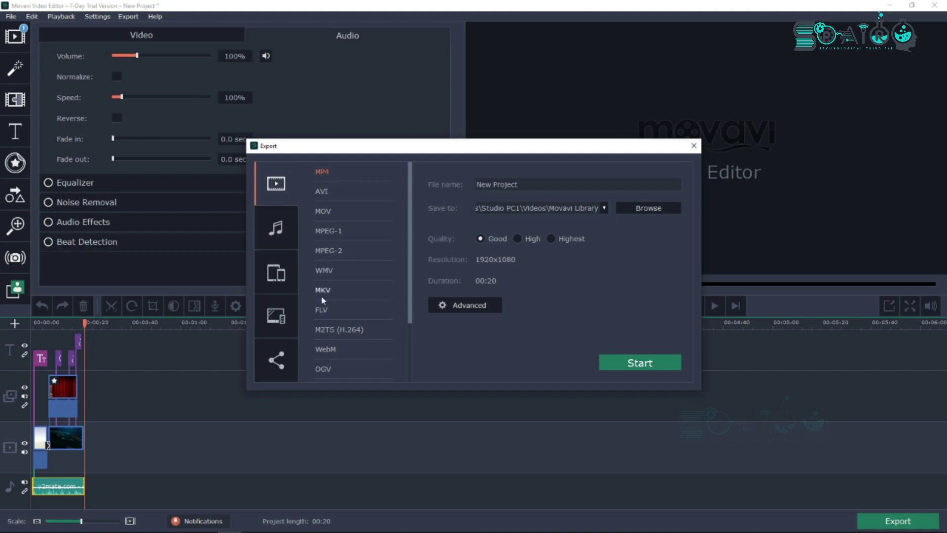
click(285, 241)
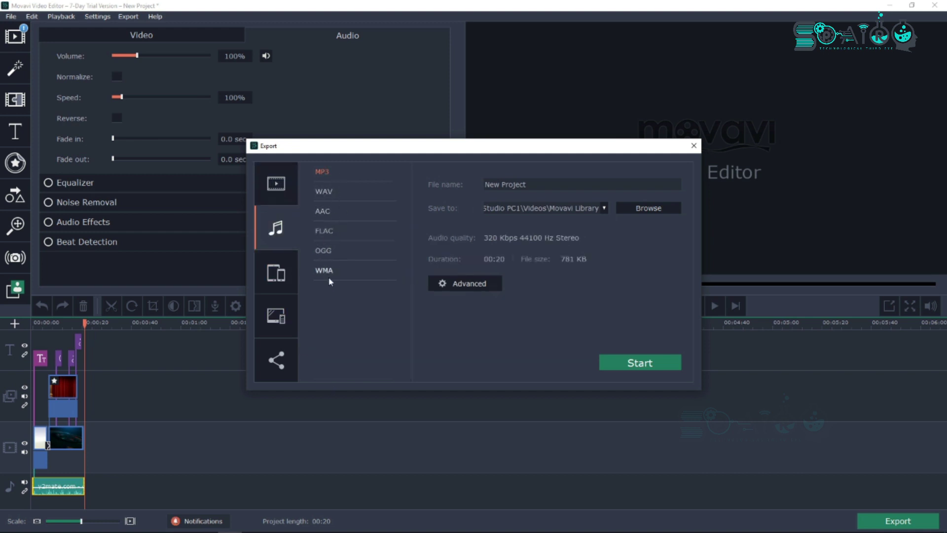
click(276, 278)
click(270, 330)
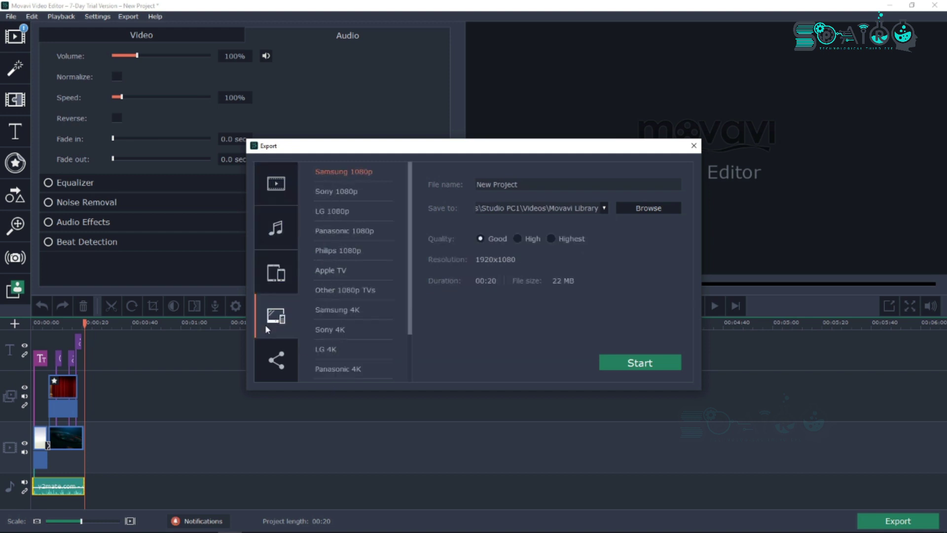
click(276, 360)
click(276, 184)
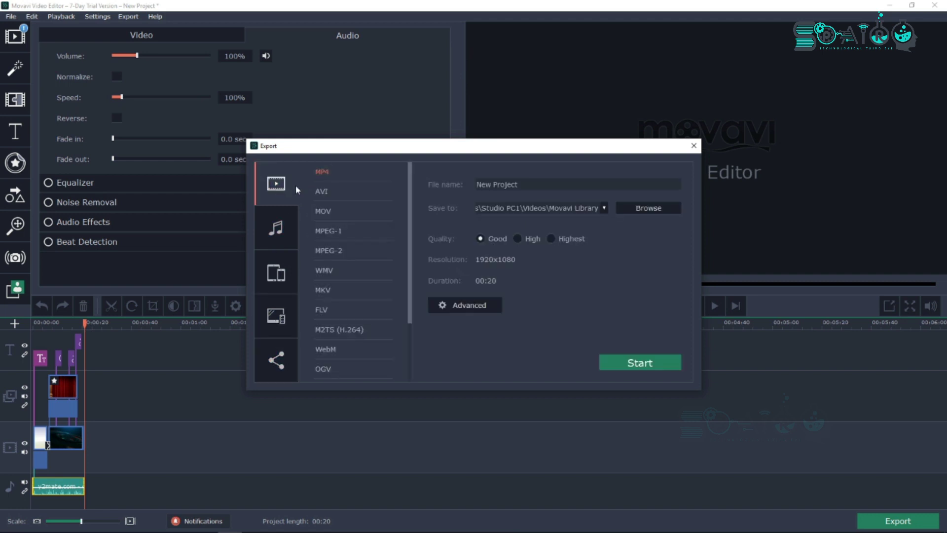
Step: Edit the file name to 'New Project Test' and choose Pictures as the save folder
triple_click(587, 186)
click(535, 185)
click(666, 208)
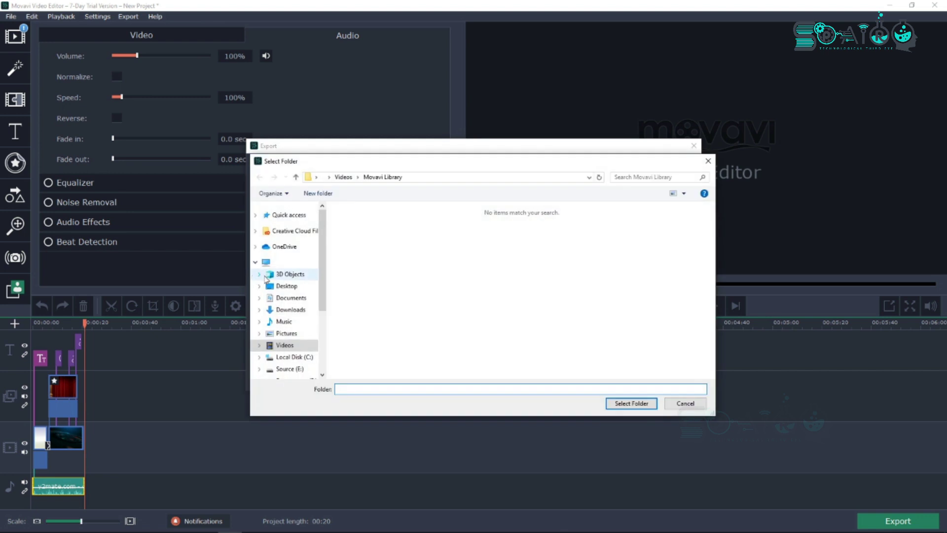
click(287, 286)
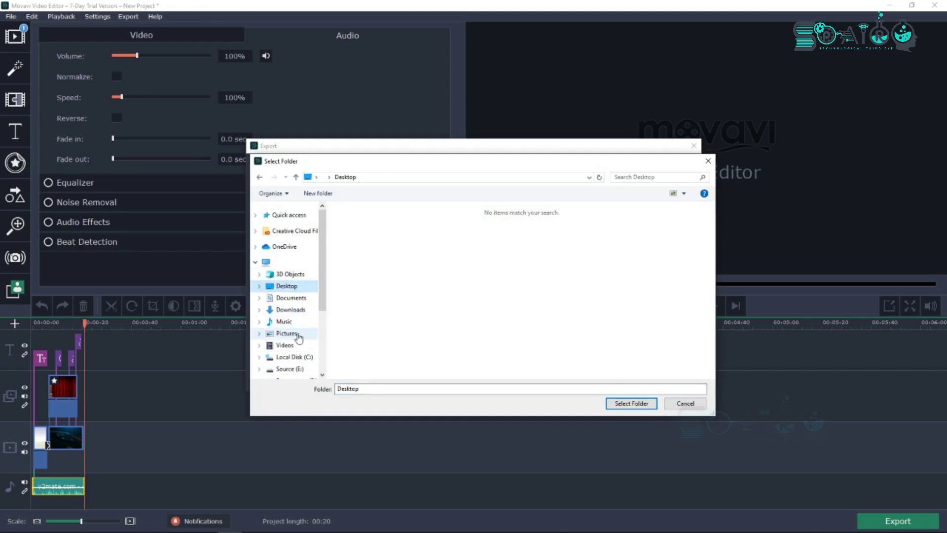
click(289, 309)
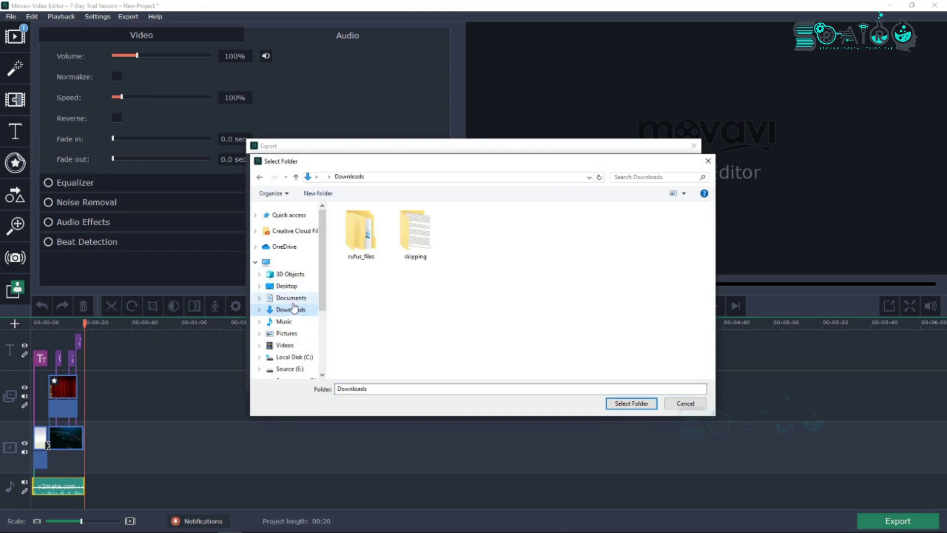
click(287, 333)
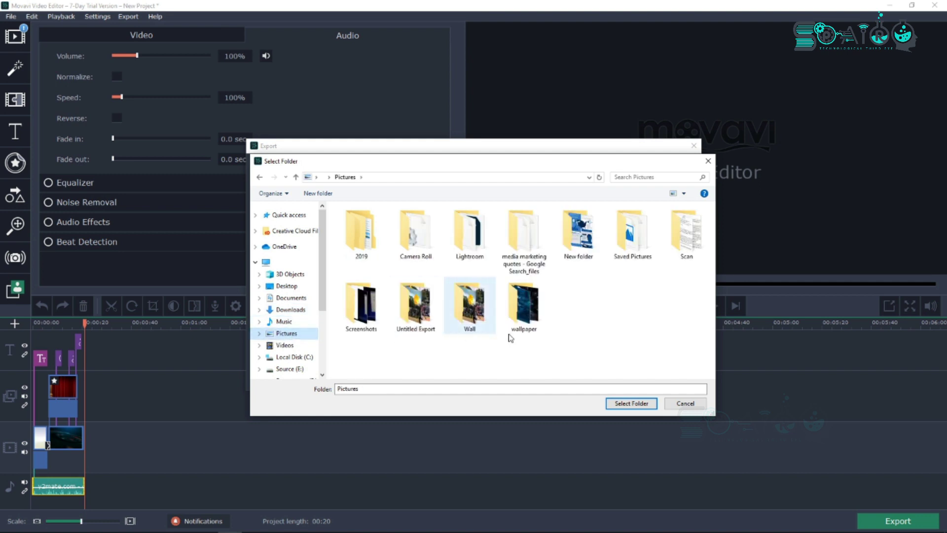
click(632, 403)
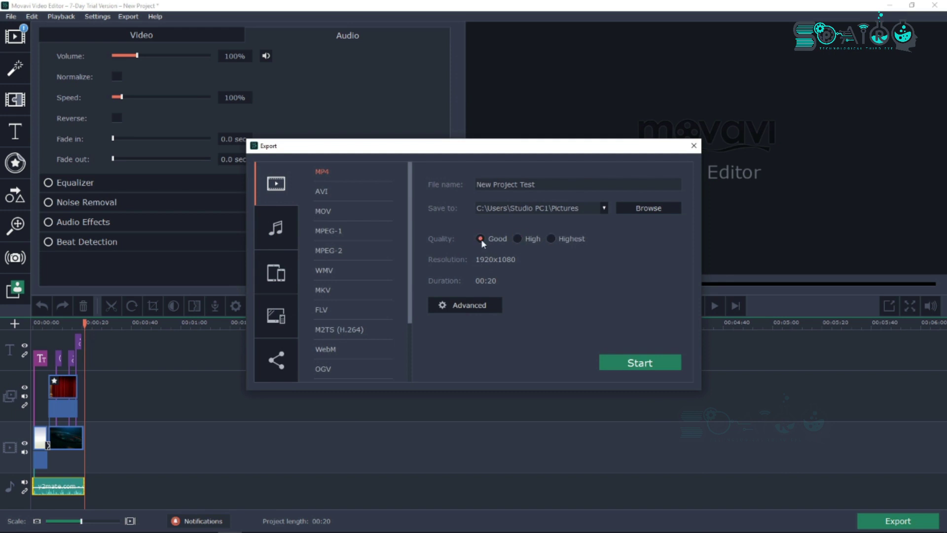
Step: Look through the audio, device, TV and online export presets, then return to Video formats
click(285, 234)
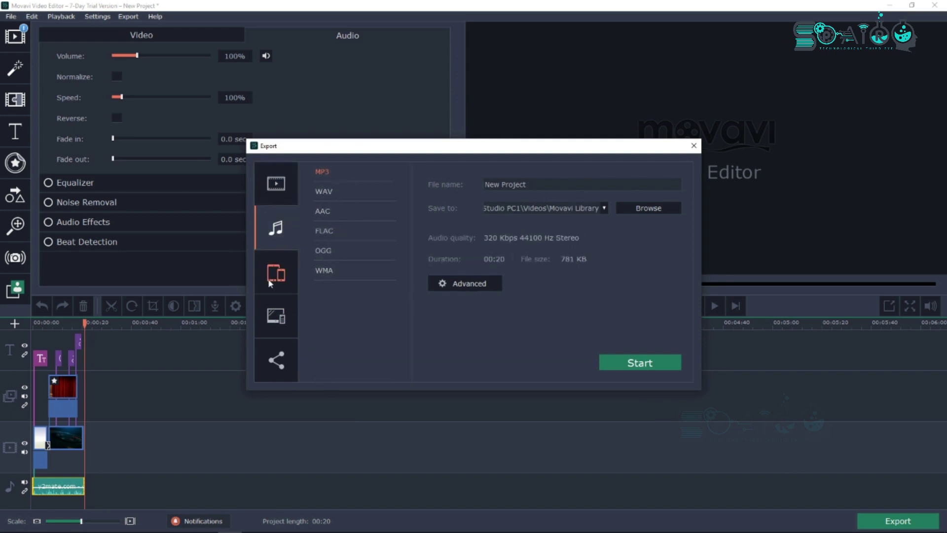
click(277, 274)
click(266, 328)
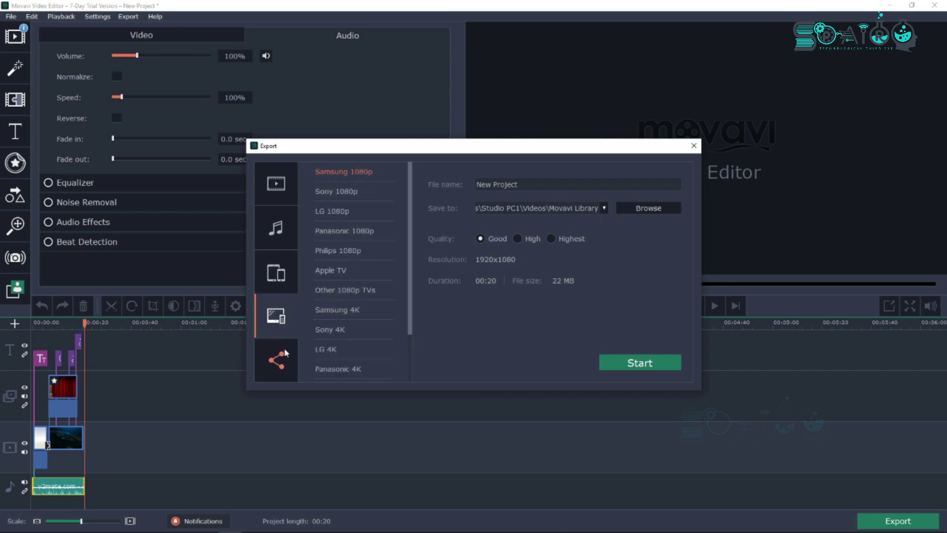
click(273, 362)
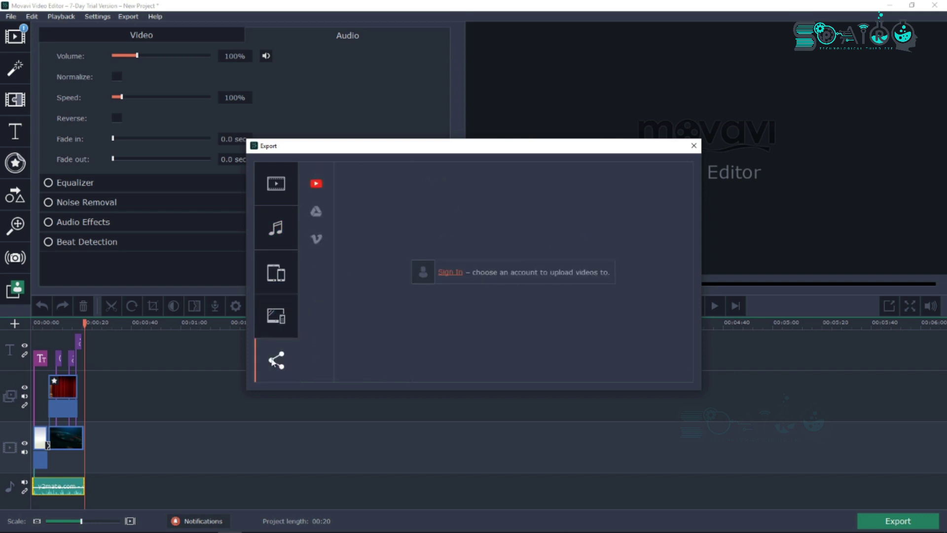
click(276, 186)
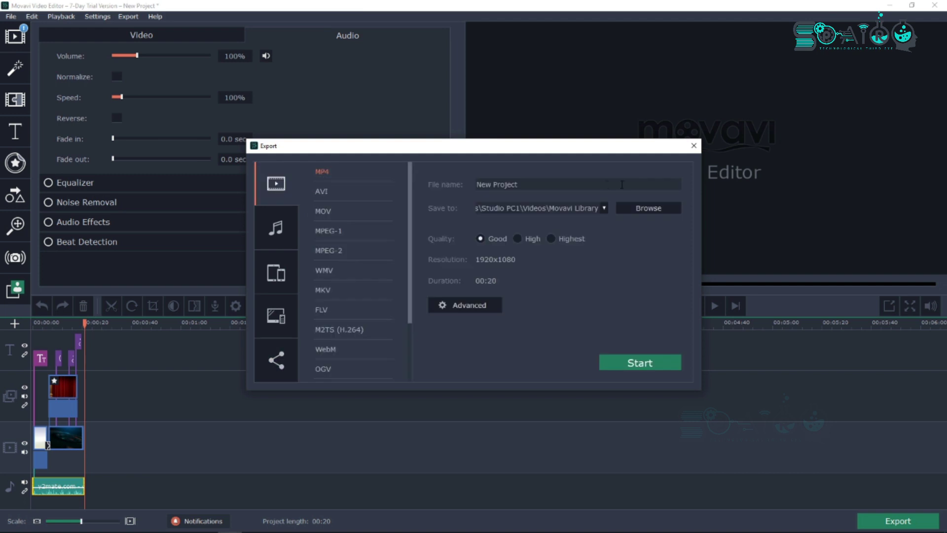
Step: Name the MP4 'New Project Test' and select Pictures as the destination folder
triple_click(586, 187)
click(535, 185)
click(665, 210)
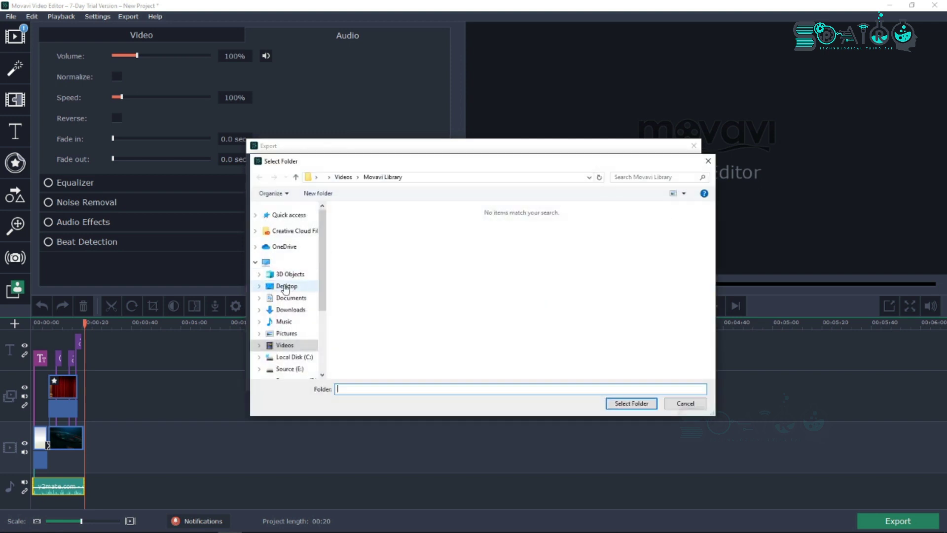
click(287, 290)
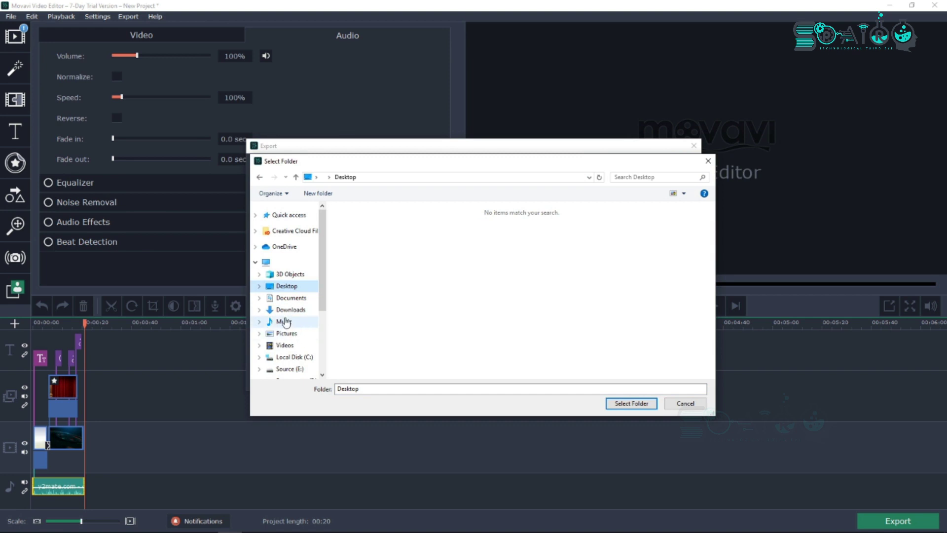
click(290, 310)
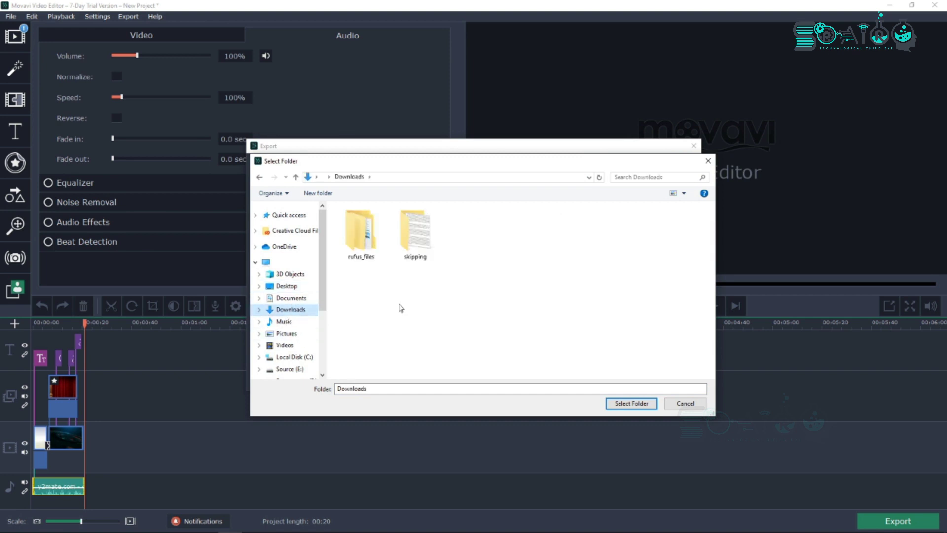
click(289, 335)
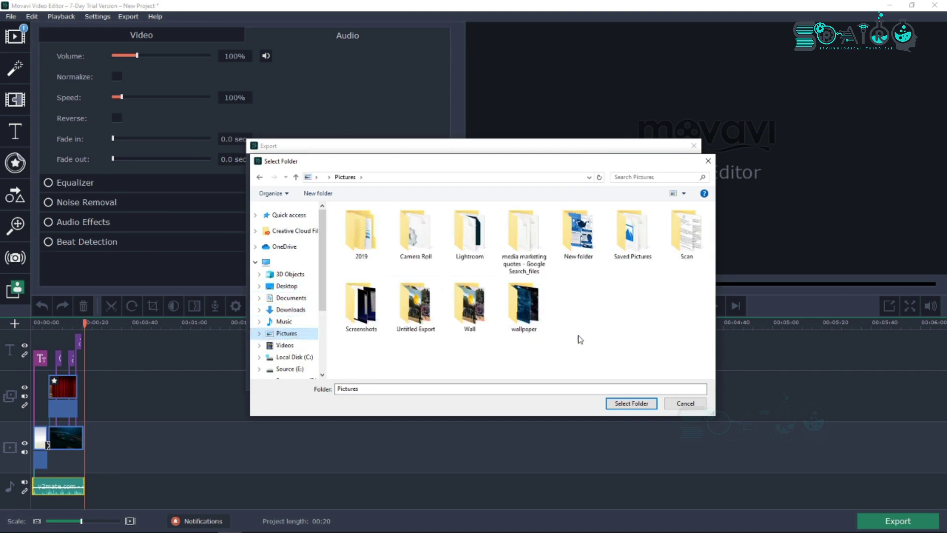
click(632, 403)
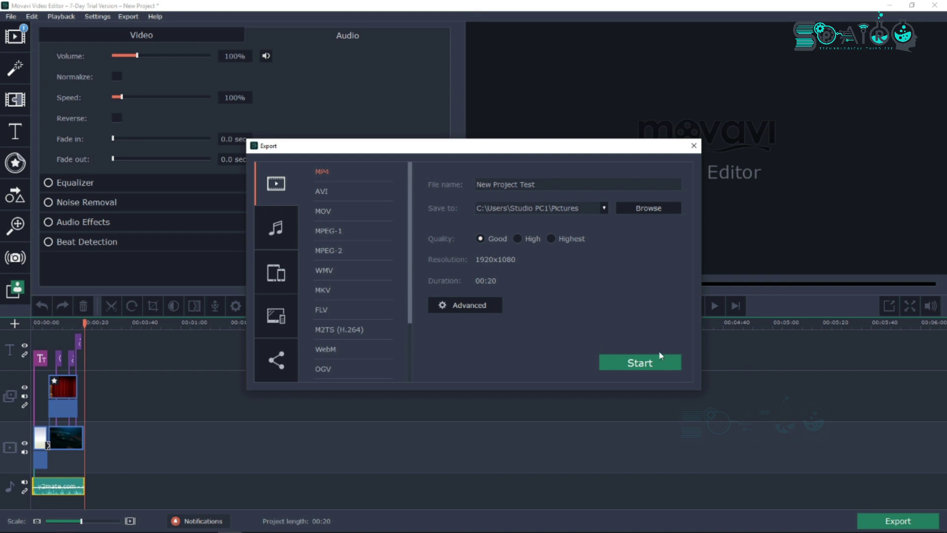
Step: Export New Project Test.mp4, dismiss the success message, and close the Export window
click(635, 364)
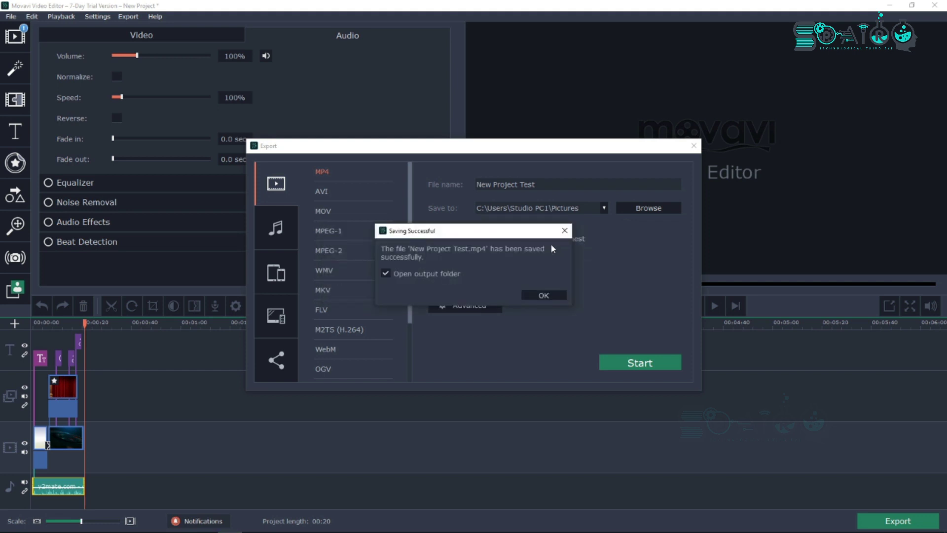
click(540, 295)
click(694, 146)
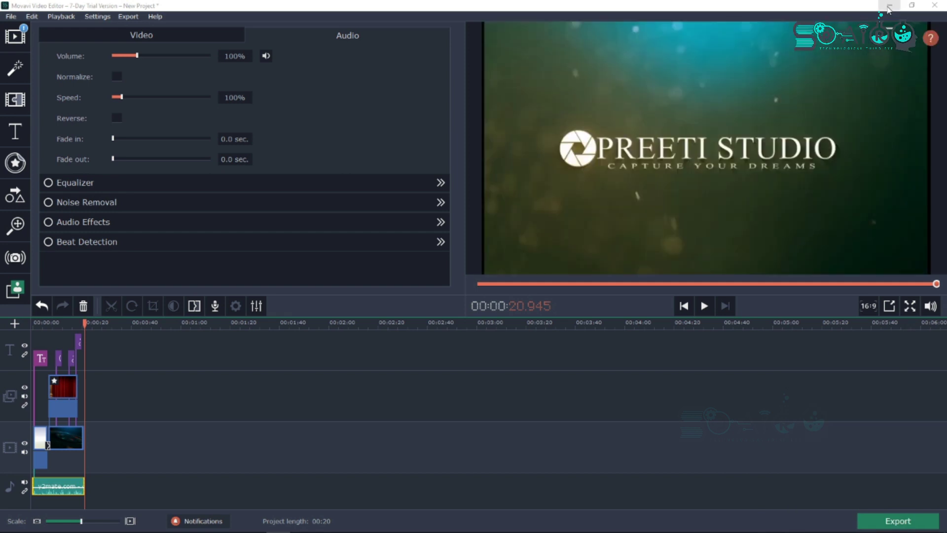
Step: Close the editor, saving the project as New Project in Projects
click(934, 6)
click(470, 285)
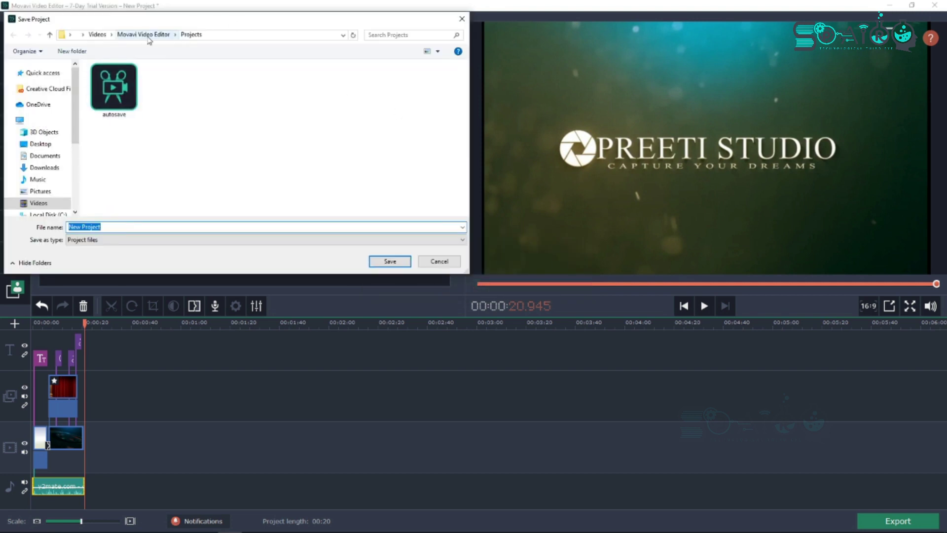
mouse_move(41, 191)
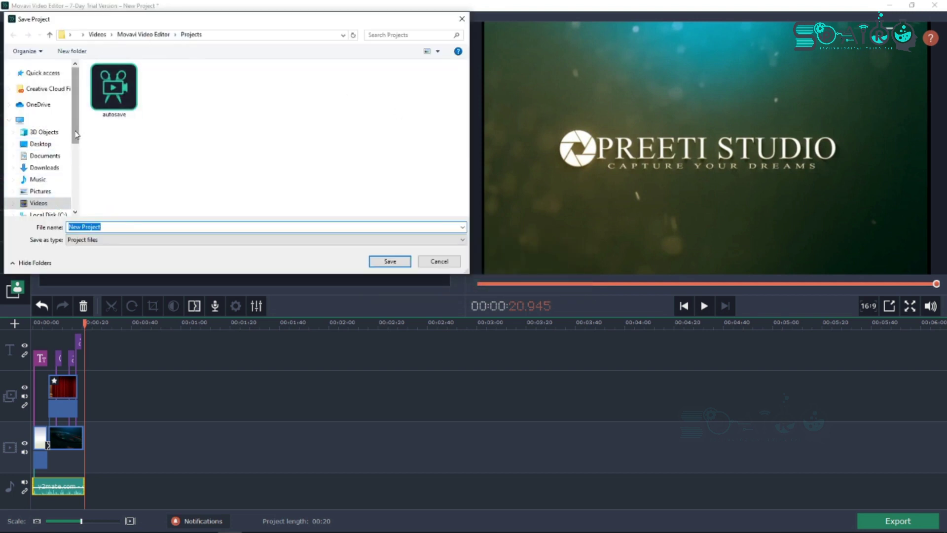
drag(77, 133, 79, 211)
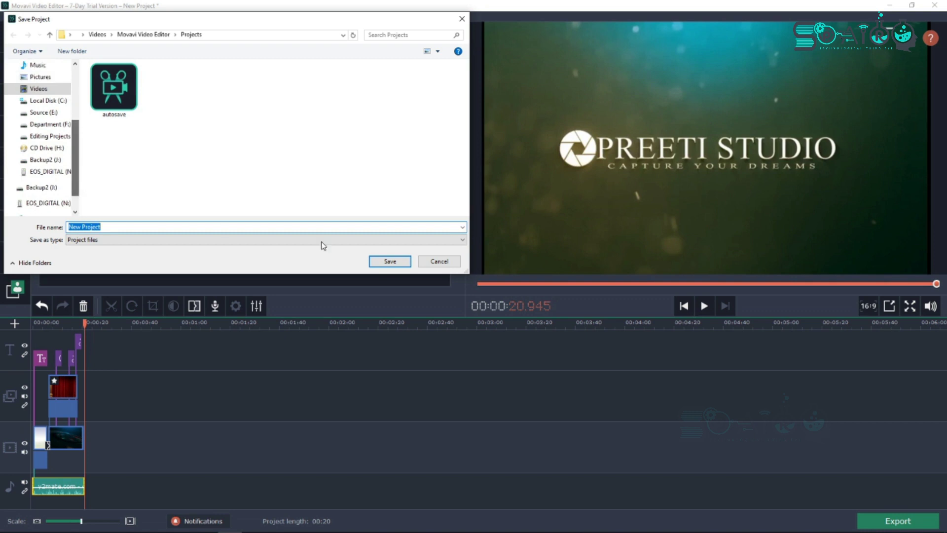
click(391, 261)
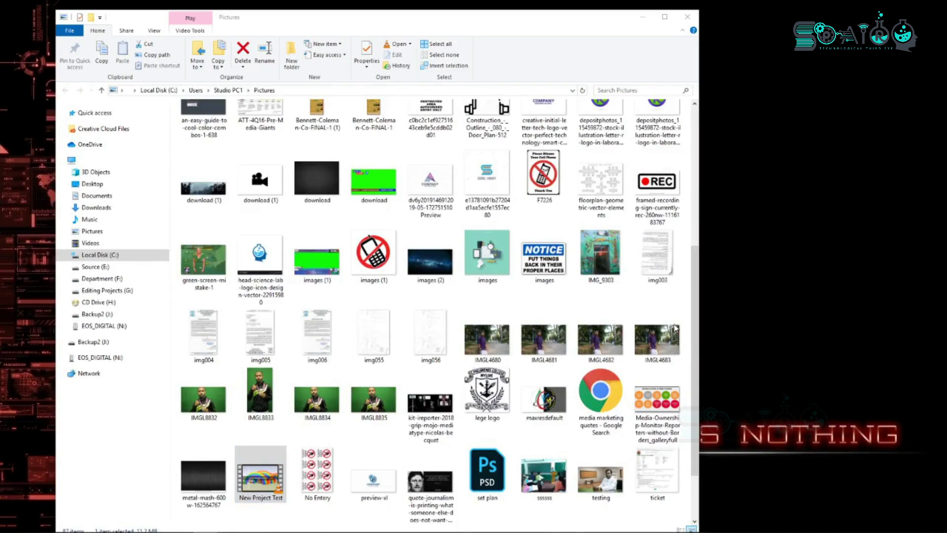
Step: Maximize Explorer, navigate to Pictures, and play the New Project Test video
click(665, 17)
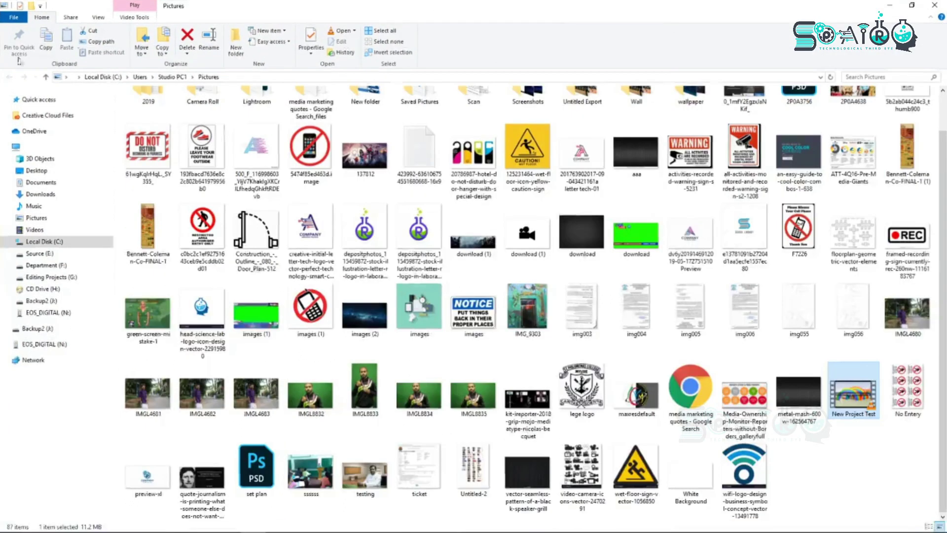
click(37, 253)
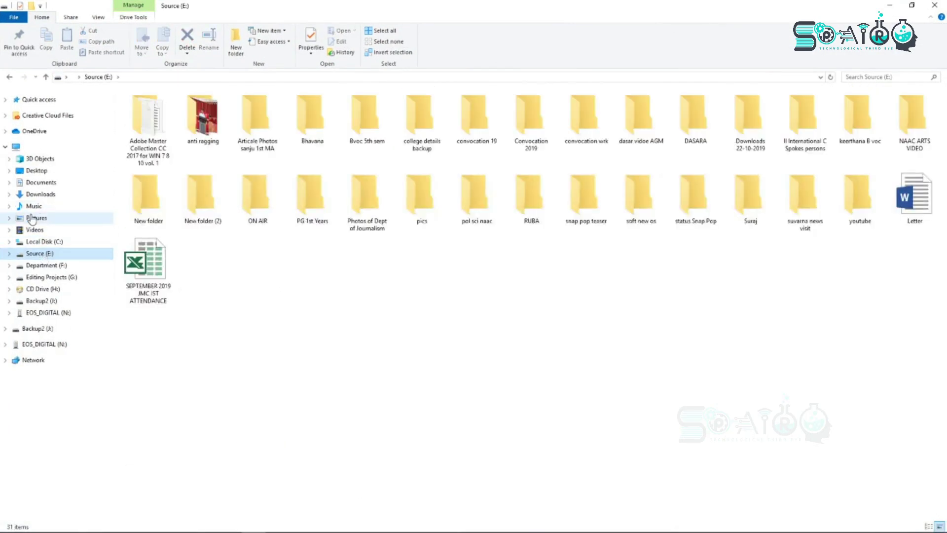
click(31, 218)
click(35, 231)
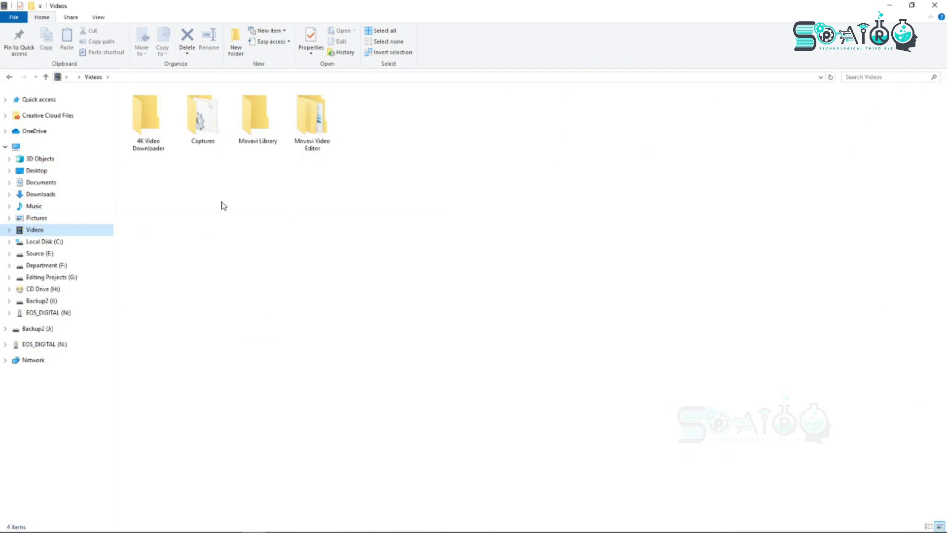
click(61, 219)
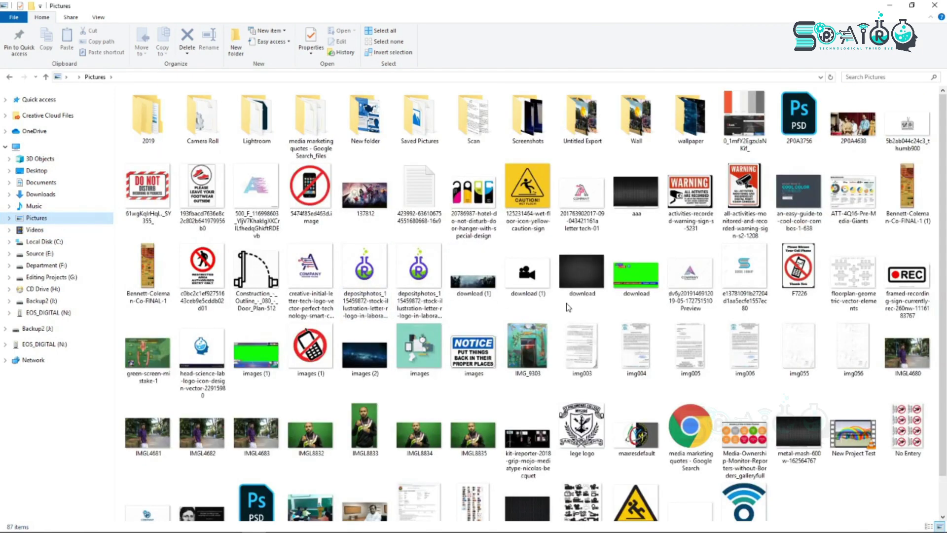
click(859, 431)
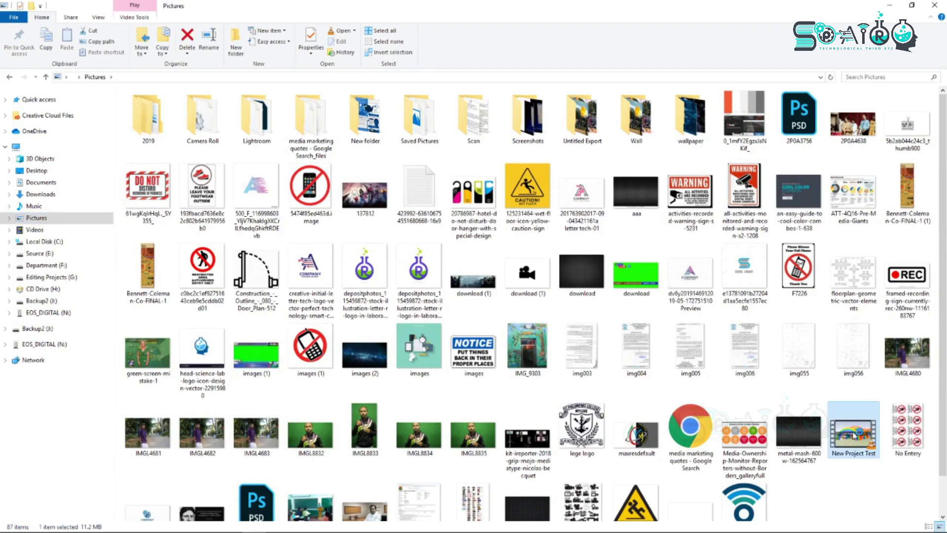
double_click(837, 457)
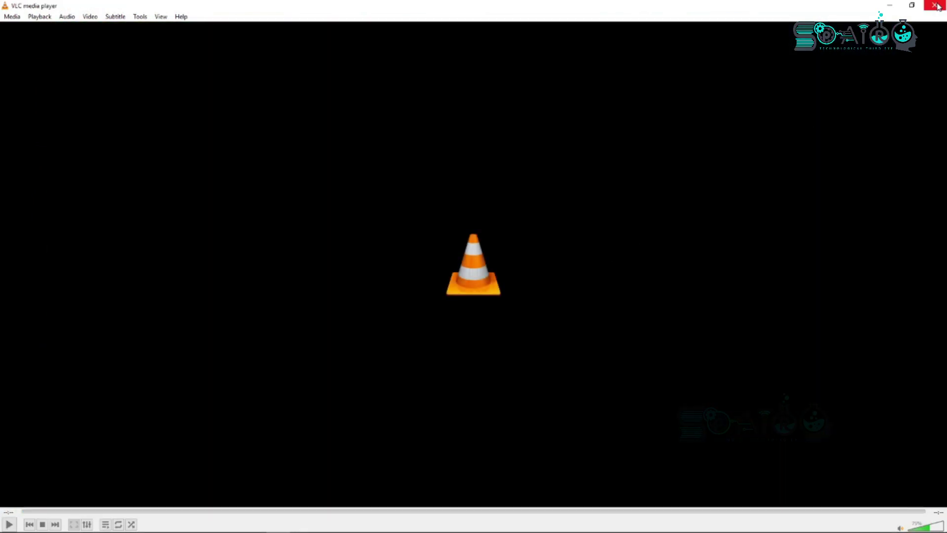
Step: Close VLC after watching New Project Test.mp4 play through
click(937, 6)
scroll(581, 337, down, 1)
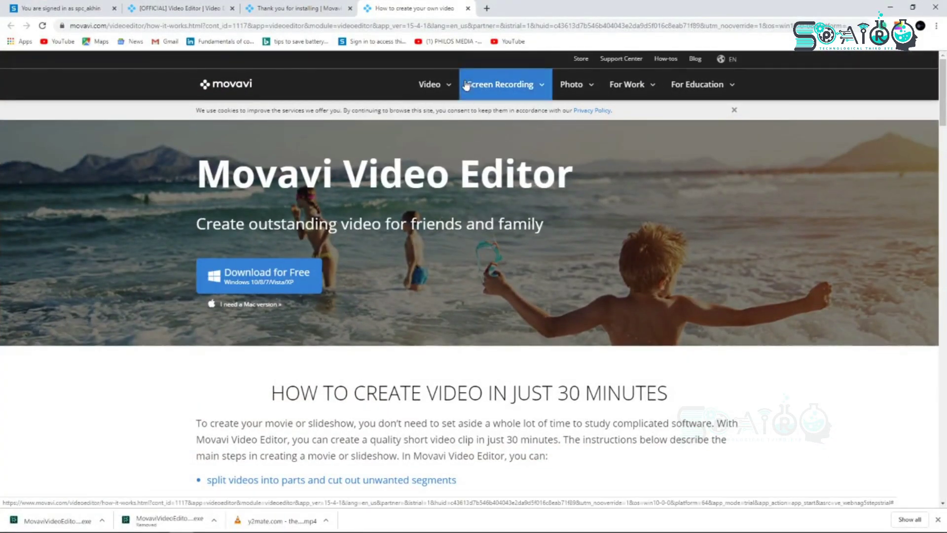
Step: Switch to the install-thanks page and highlight the ₹1,699 price validity line
click(277, 275)
click(293, 6)
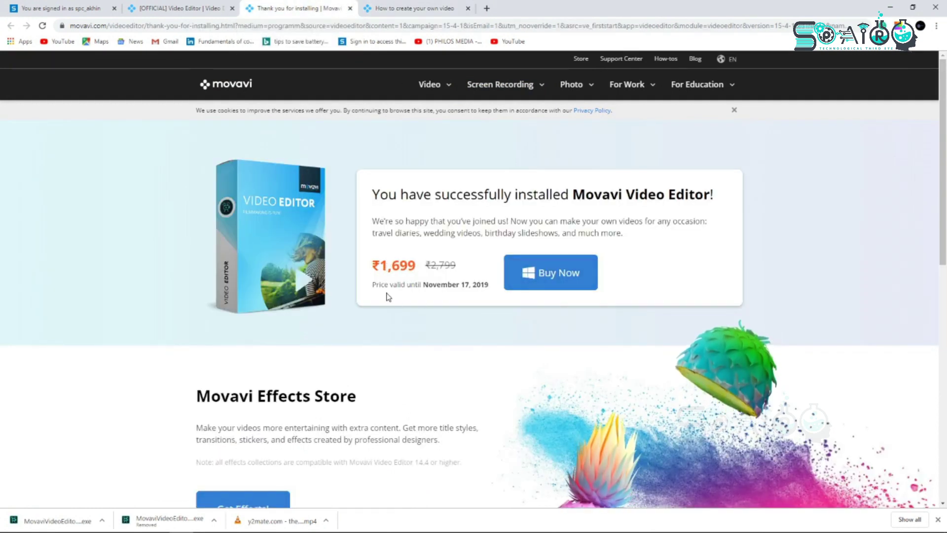
drag(491, 285, 377, 286)
click(372, 286)
drag(490, 285, 375, 284)
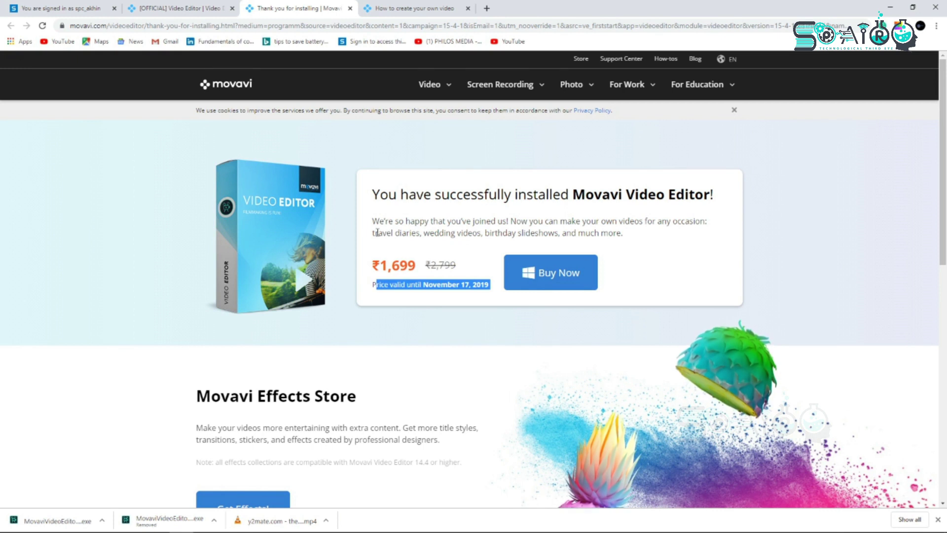
Step: Highlight the welcome paragraph and install heading, then go to the official Video Editor page
drag(375, 235, 604, 235)
drag(379, 195, 667, 196)
scroll(606, 217, down, 3)
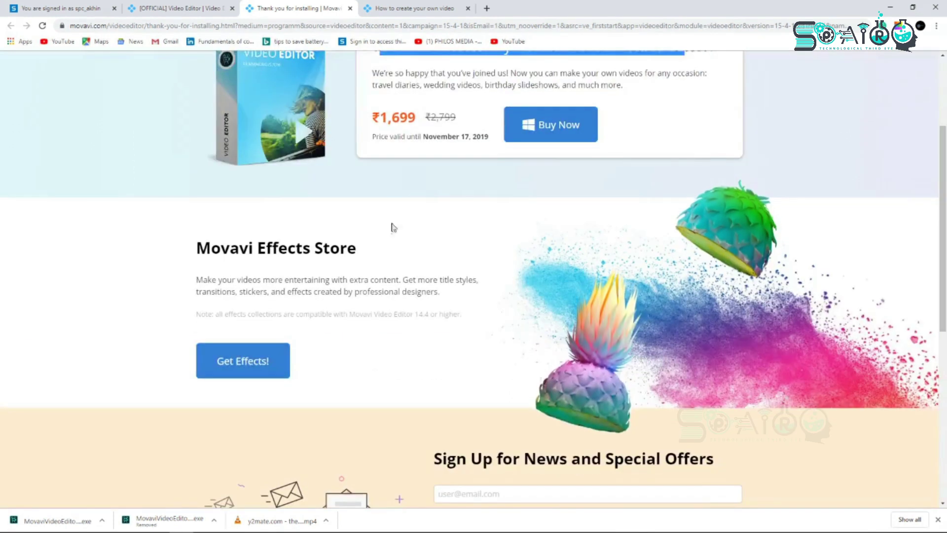
drag(383, 117, 445, 118)
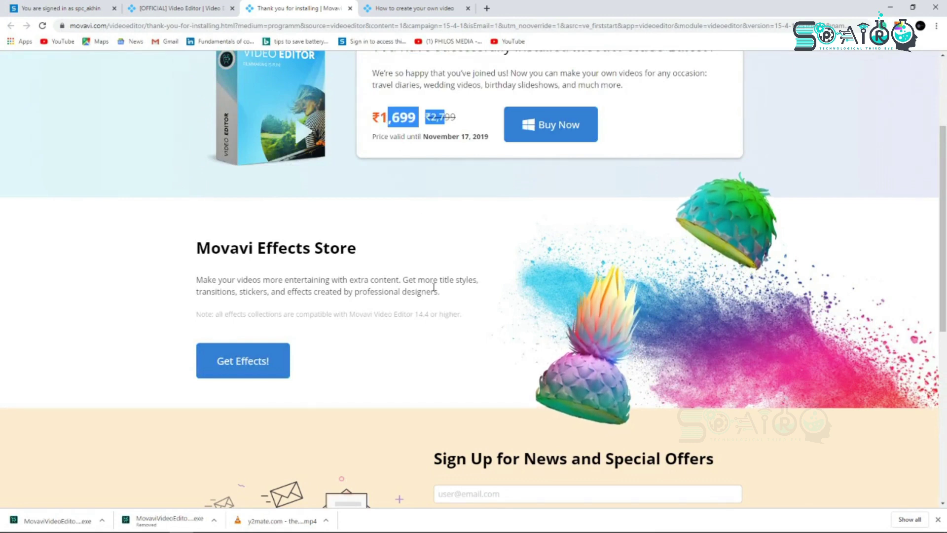
scroll(434, 286, down, 1)
scroll(434, 286, up, 4)
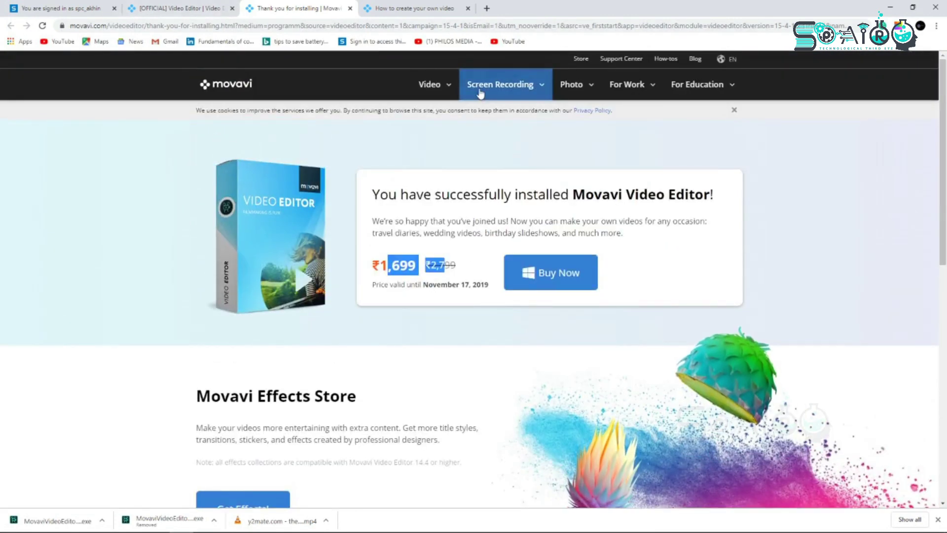
click(164, 9)
scroll(371, 290, up, 3)
scroll(370, 291, up, 2)
scroll(371, 290, up, 2)
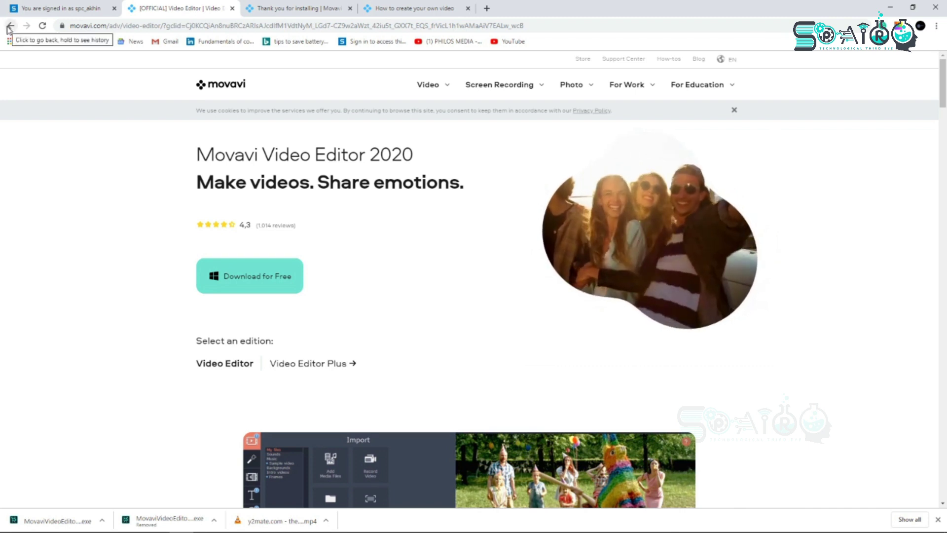
scroll(465, 383, down, 2)
scroll(466, 382, down, 3)
scroll(466, 382, down, 3)
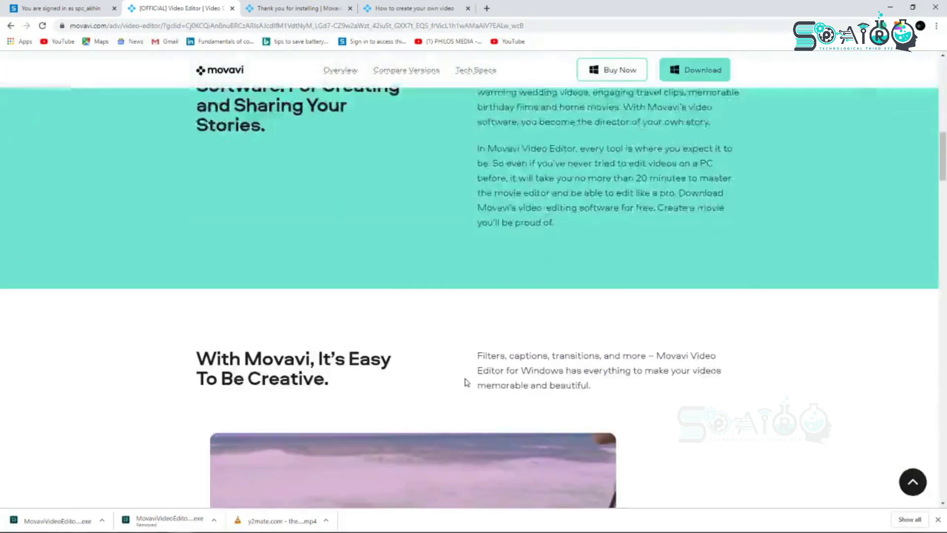